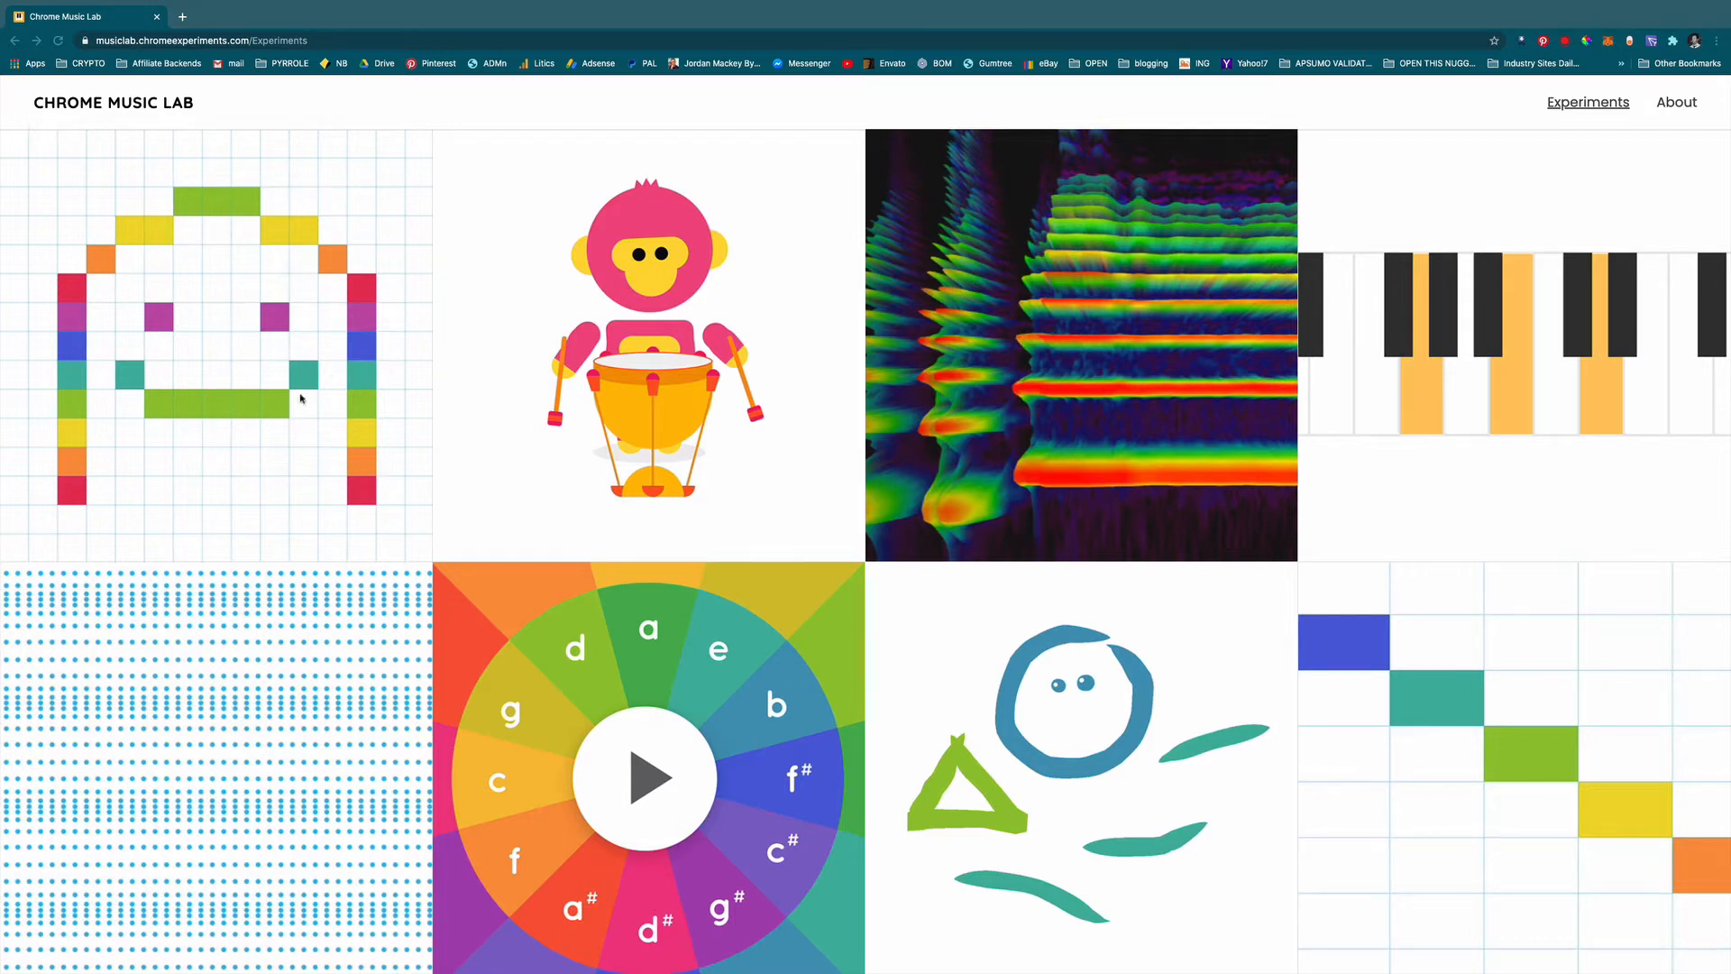
- Browse the experiments overview and open the Song Maker experiment
scroll(541, 451, down, 10)
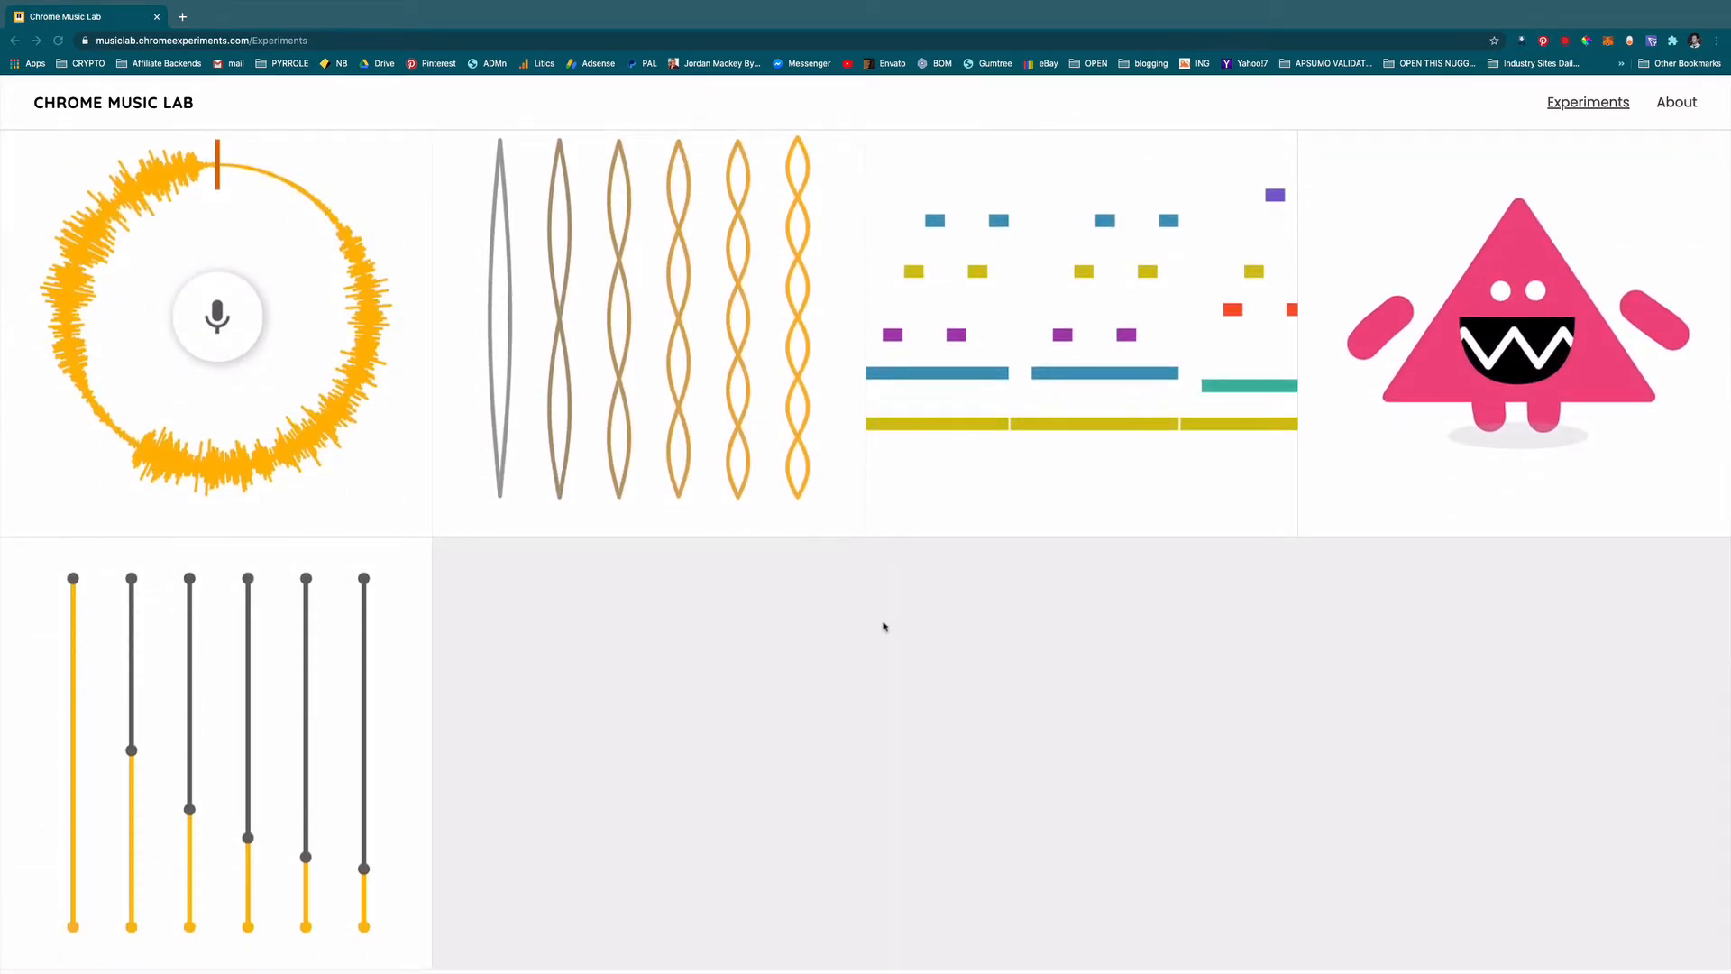
scroll(1041, 670, up, 10)
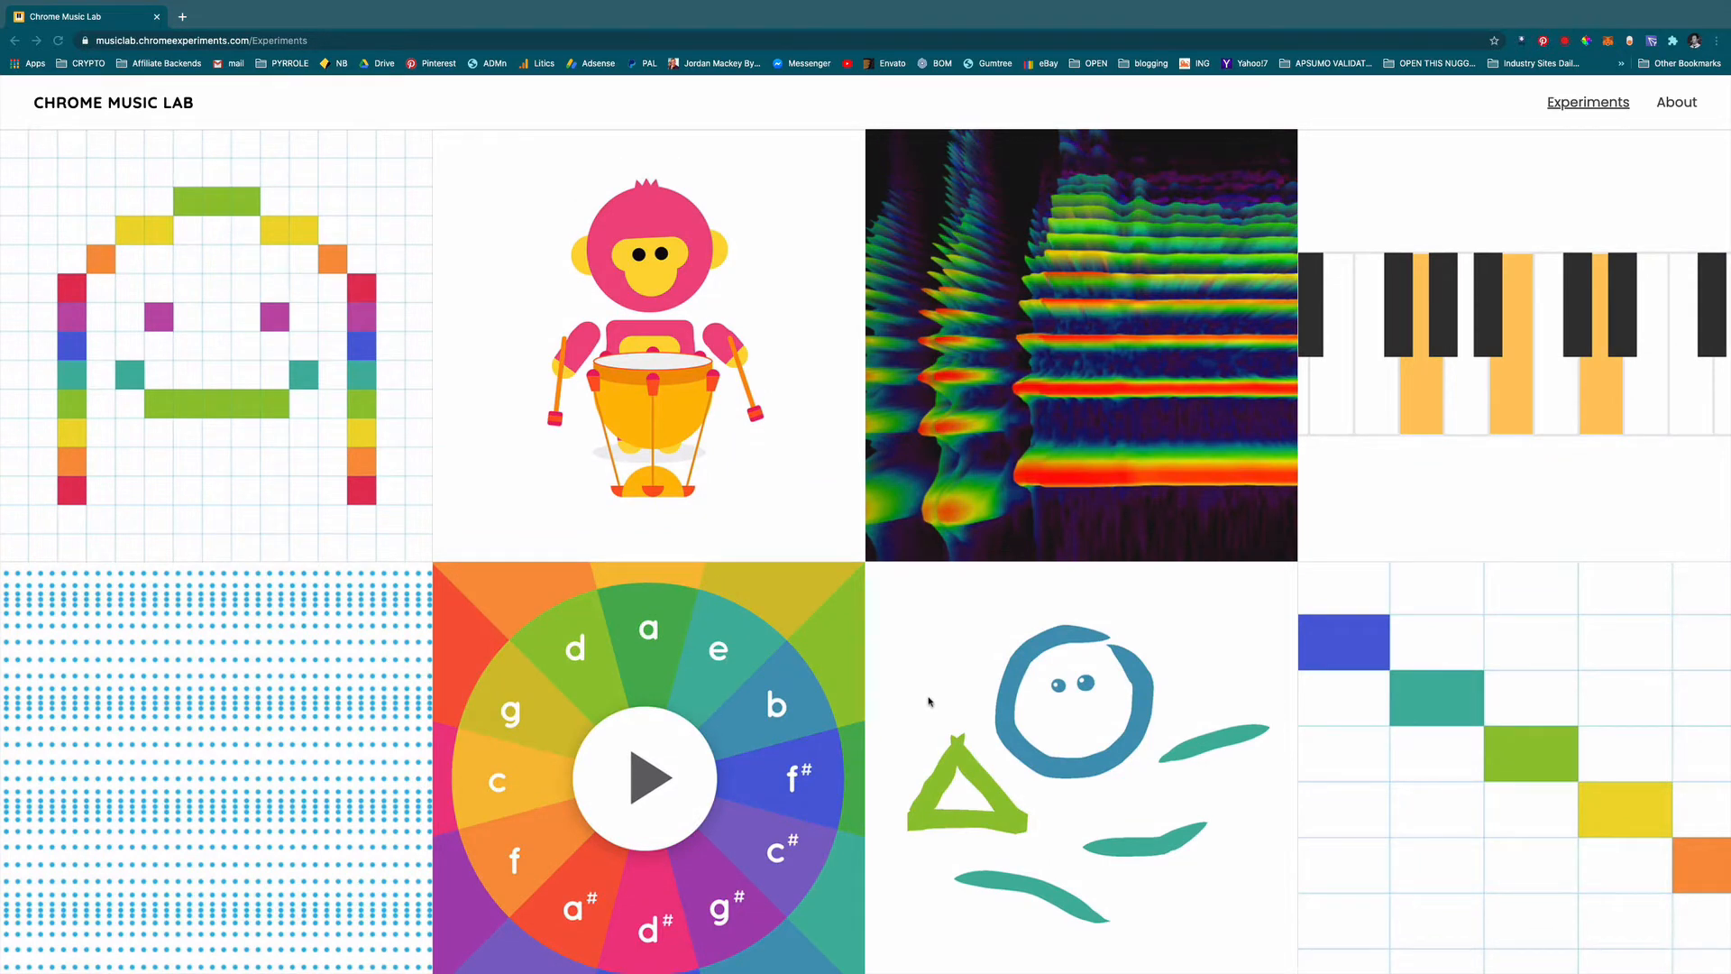
click(315, 396)
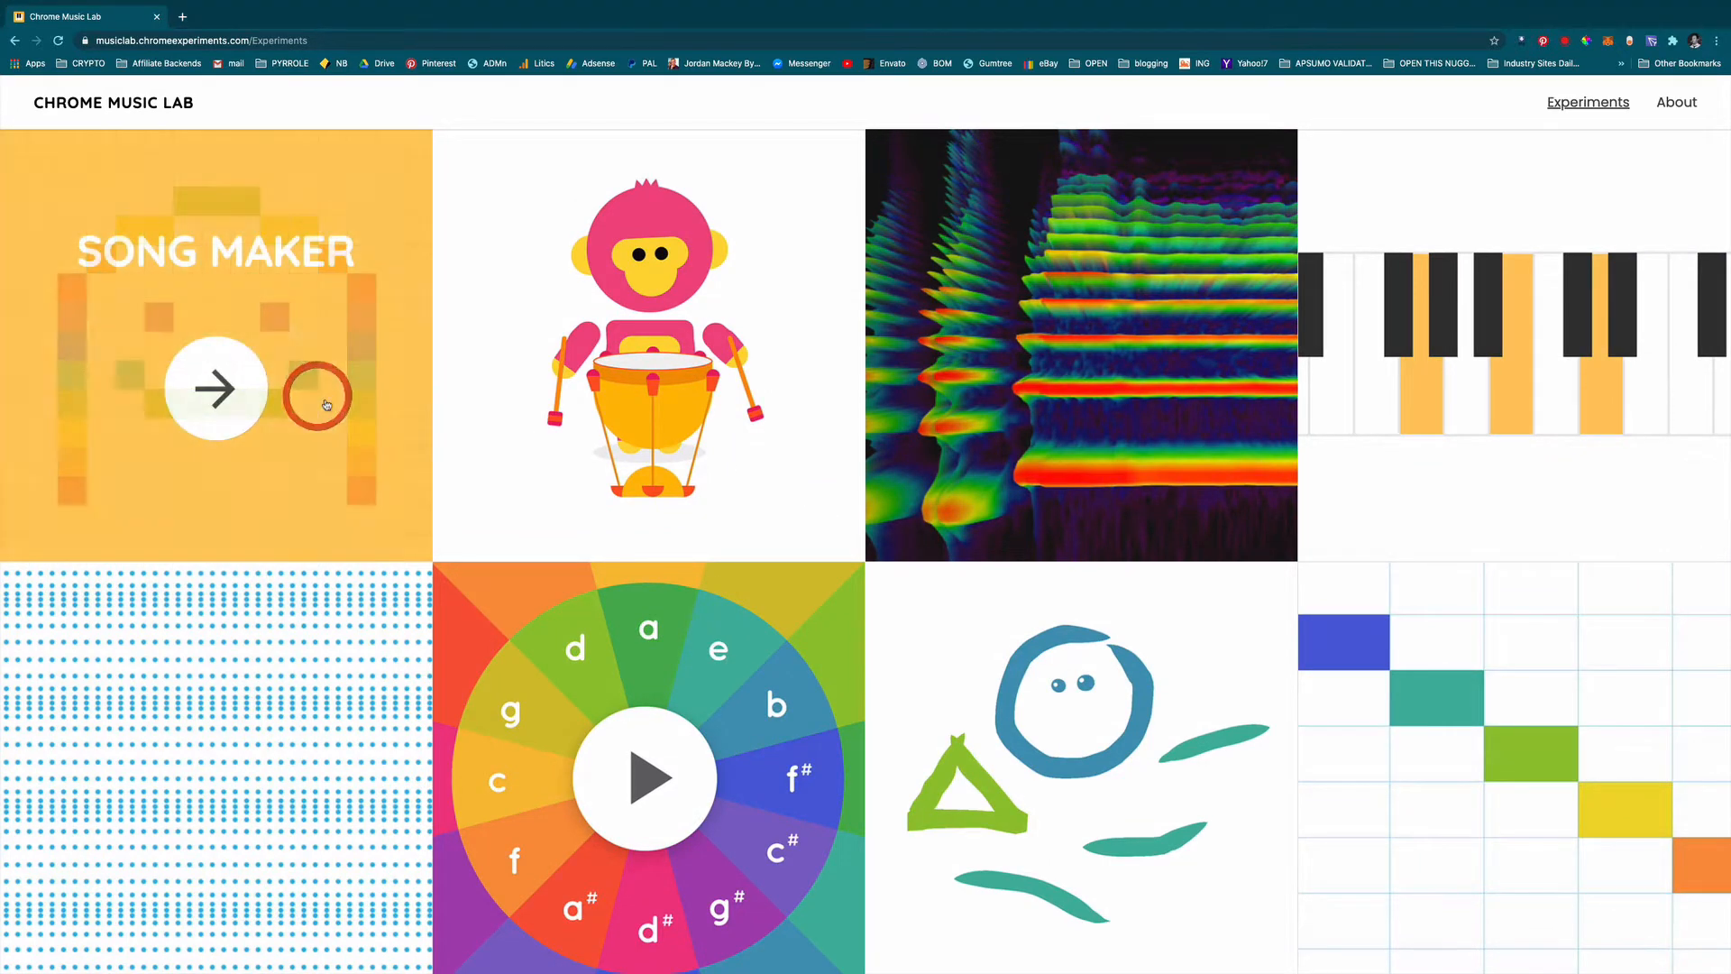
click(228, 397)
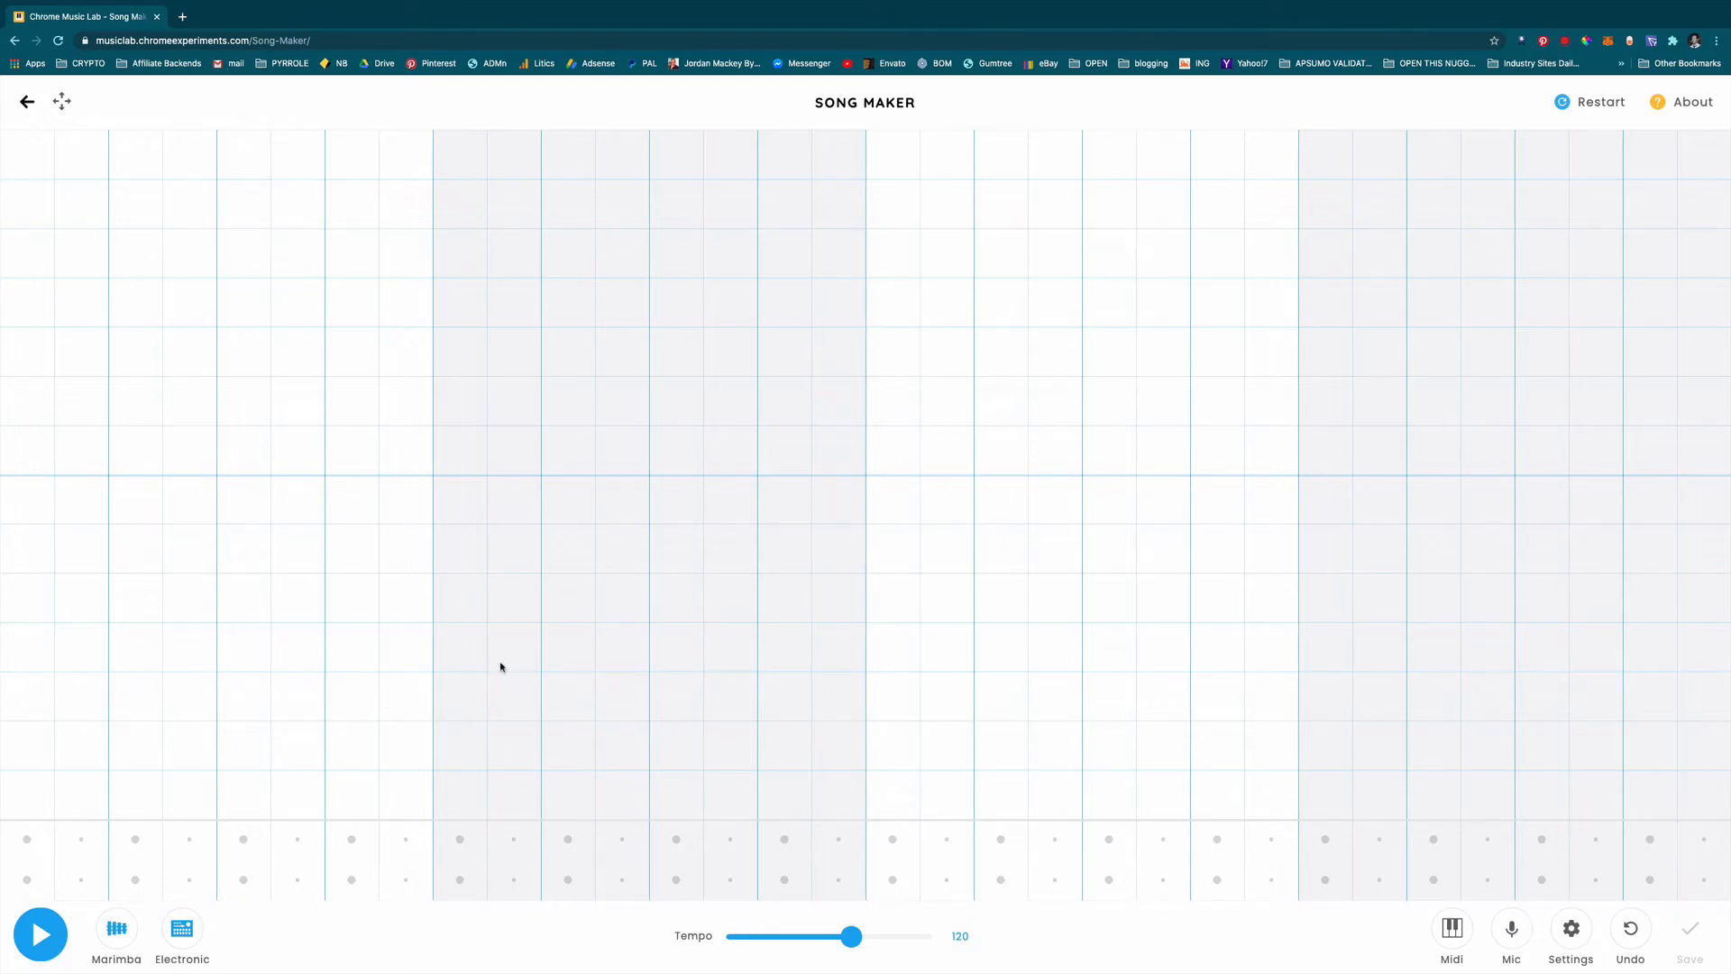
- Try out one low and one high percussion beat at the start of the first bar, removing both
click(28, 879)
click(135, 838)
click(135, 838)
click(27, 879)
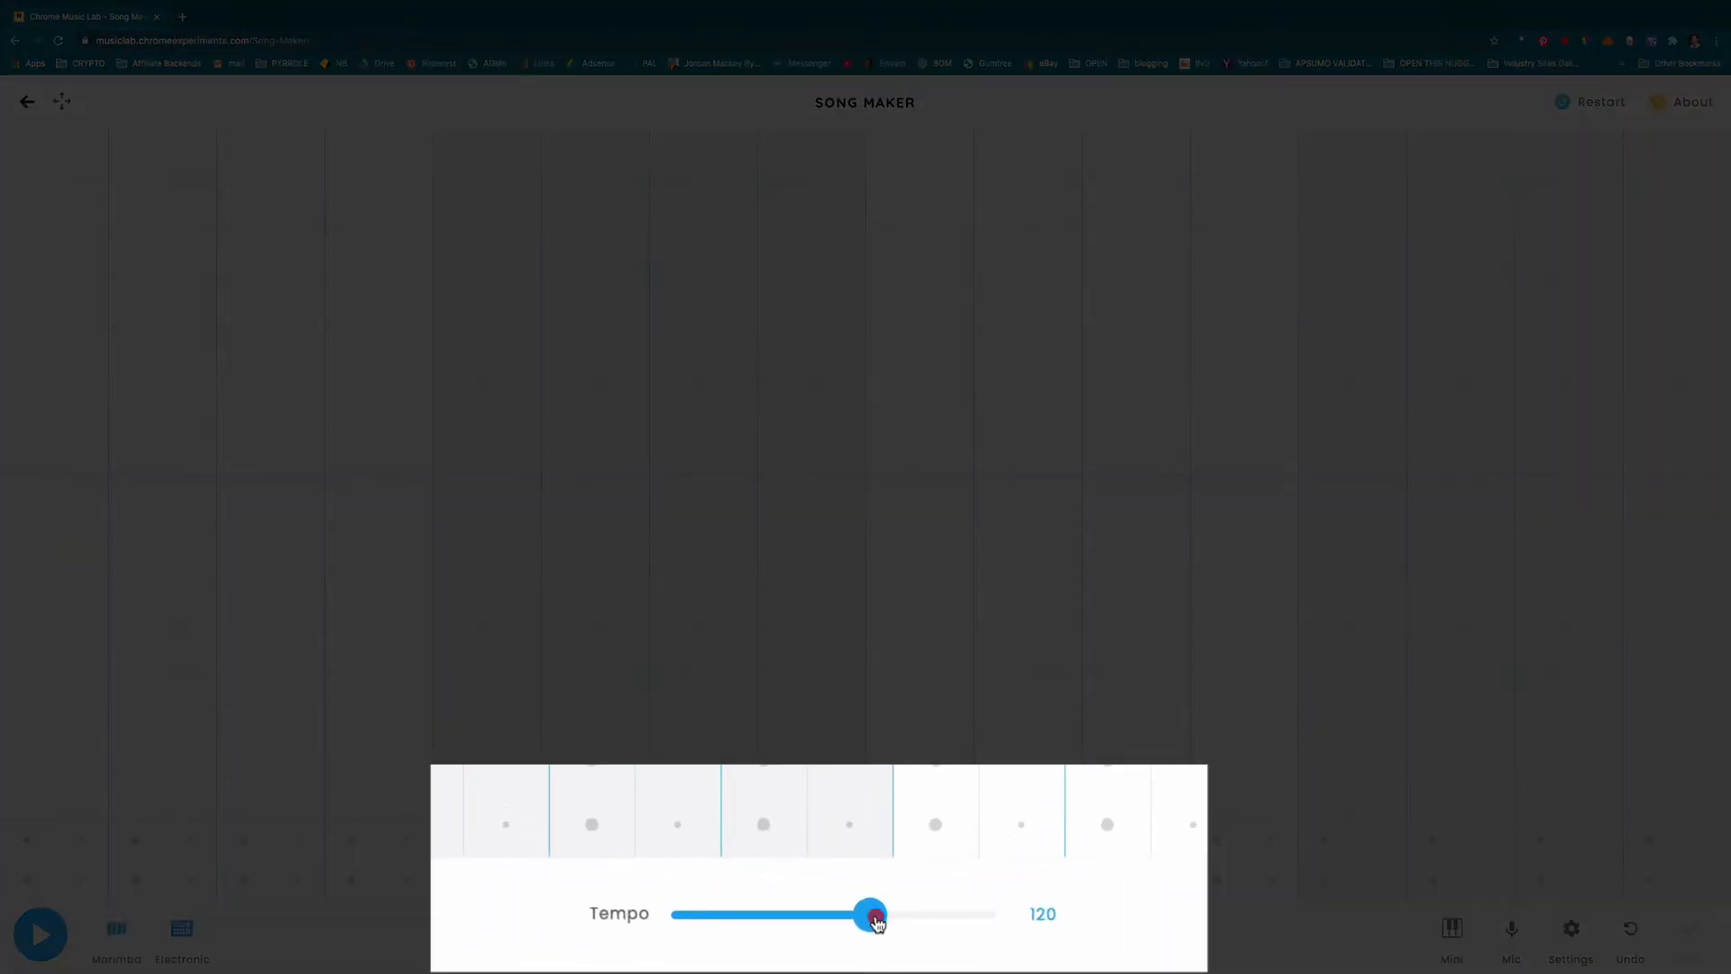
- Set the song's tempo to 120
mouse_move(853, 942)
mouse_down()
mouse_move(797, 944)
mouse_move(788, 920)
mouse_move(871, 921)
mouse_up()
double_click(1040, 915)
text(120)
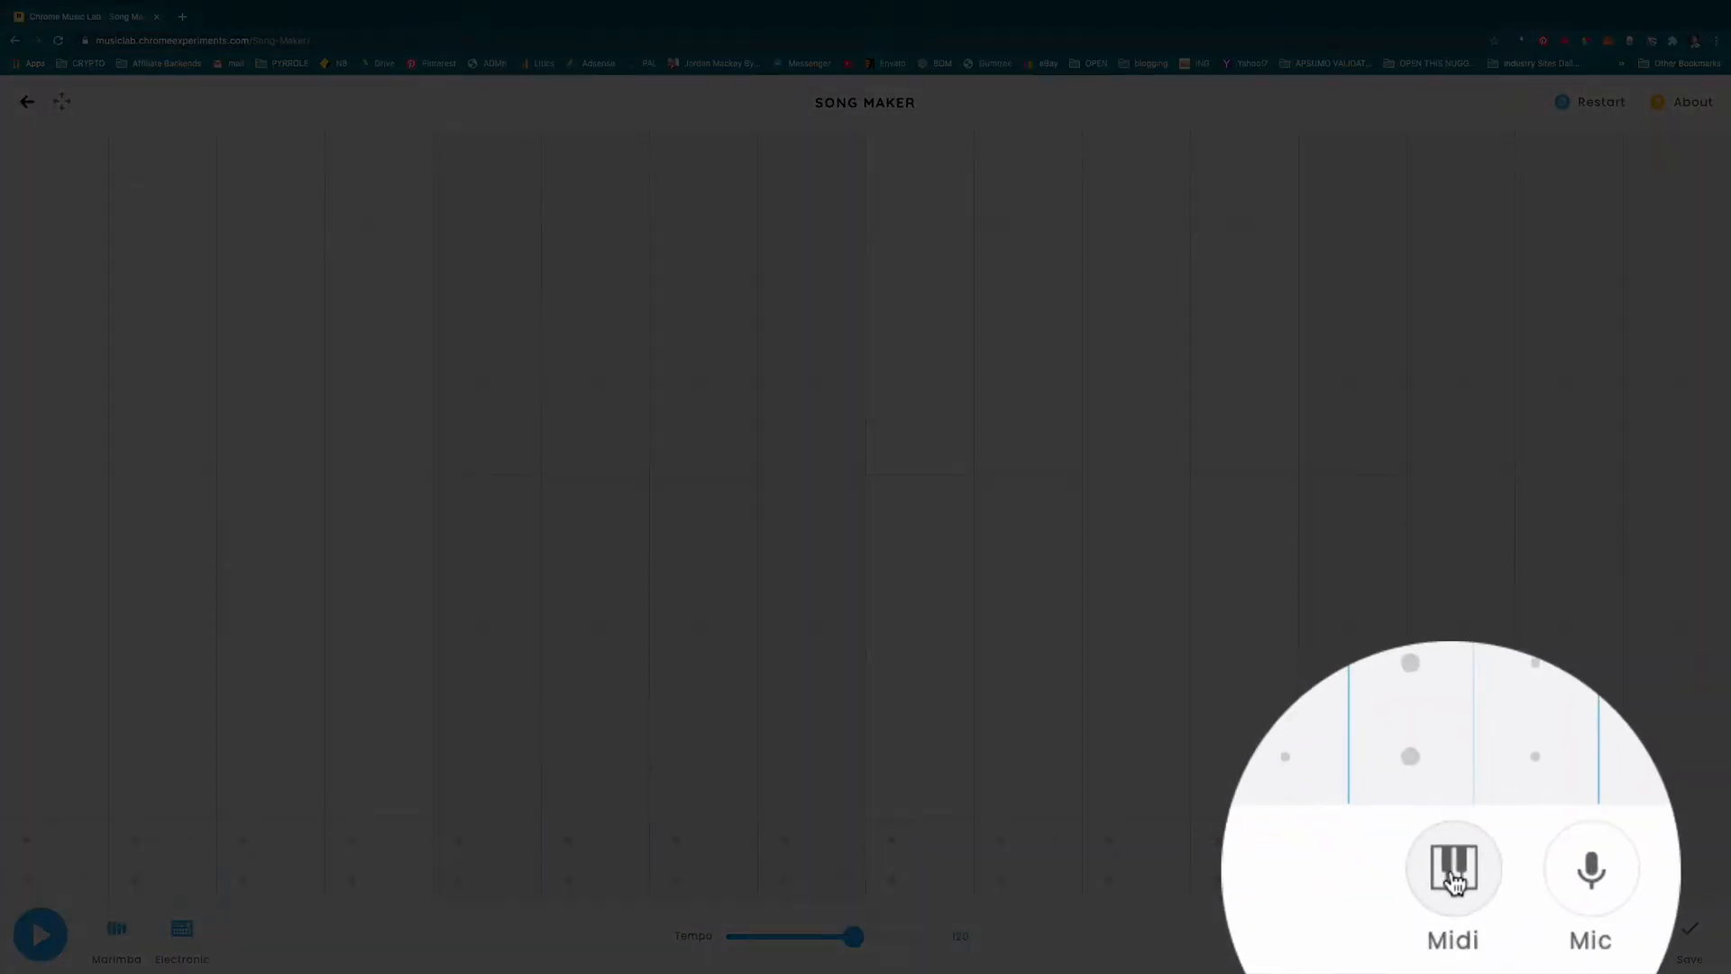
- Try the MIDI keyboard input mode, switch it off, and try the microphone input mode
click(1451, 928)
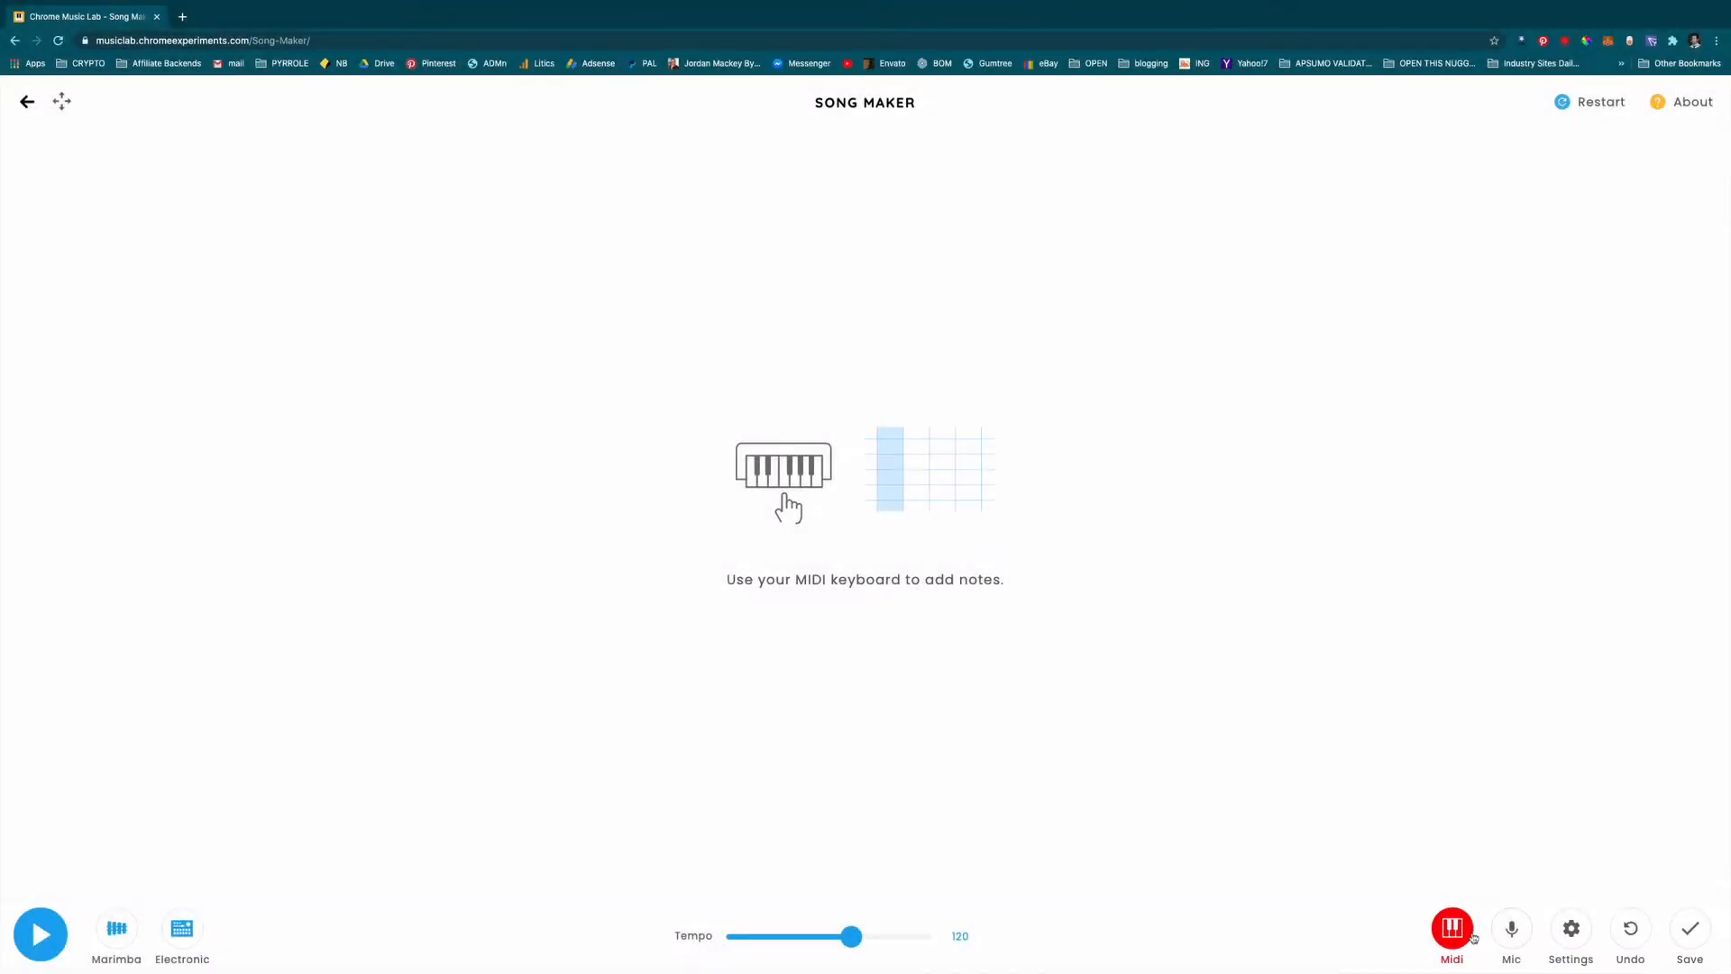
click(1458, 931)
click(1518, 929)
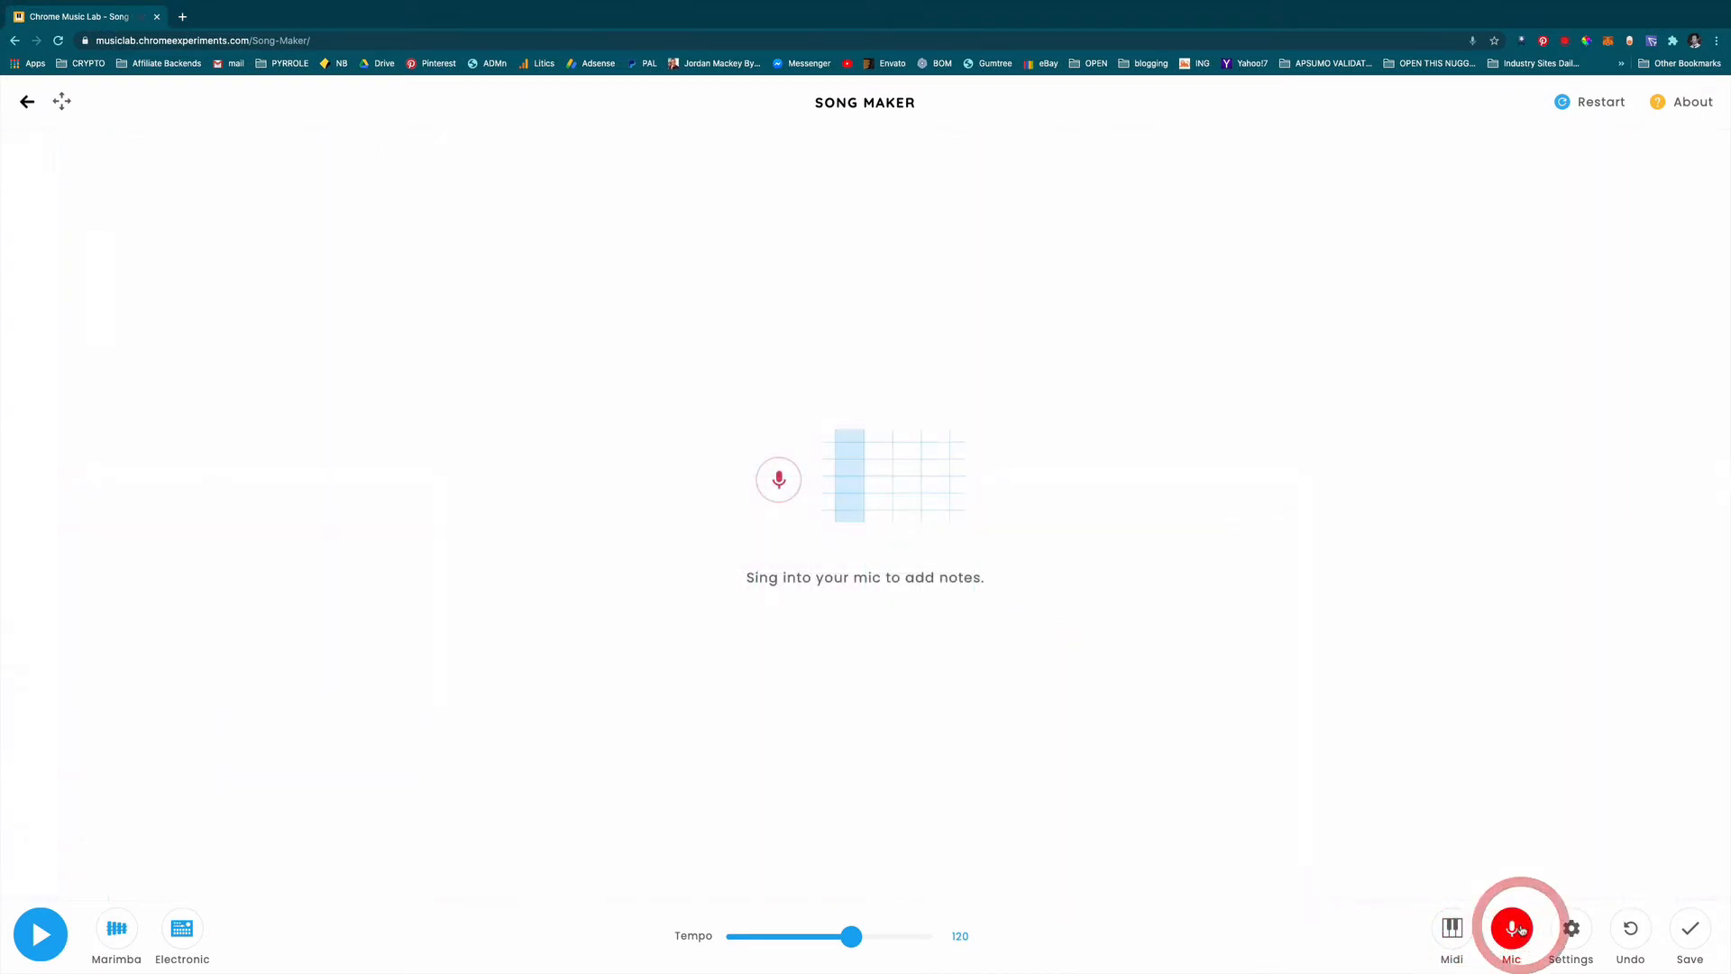
click(781, 492)
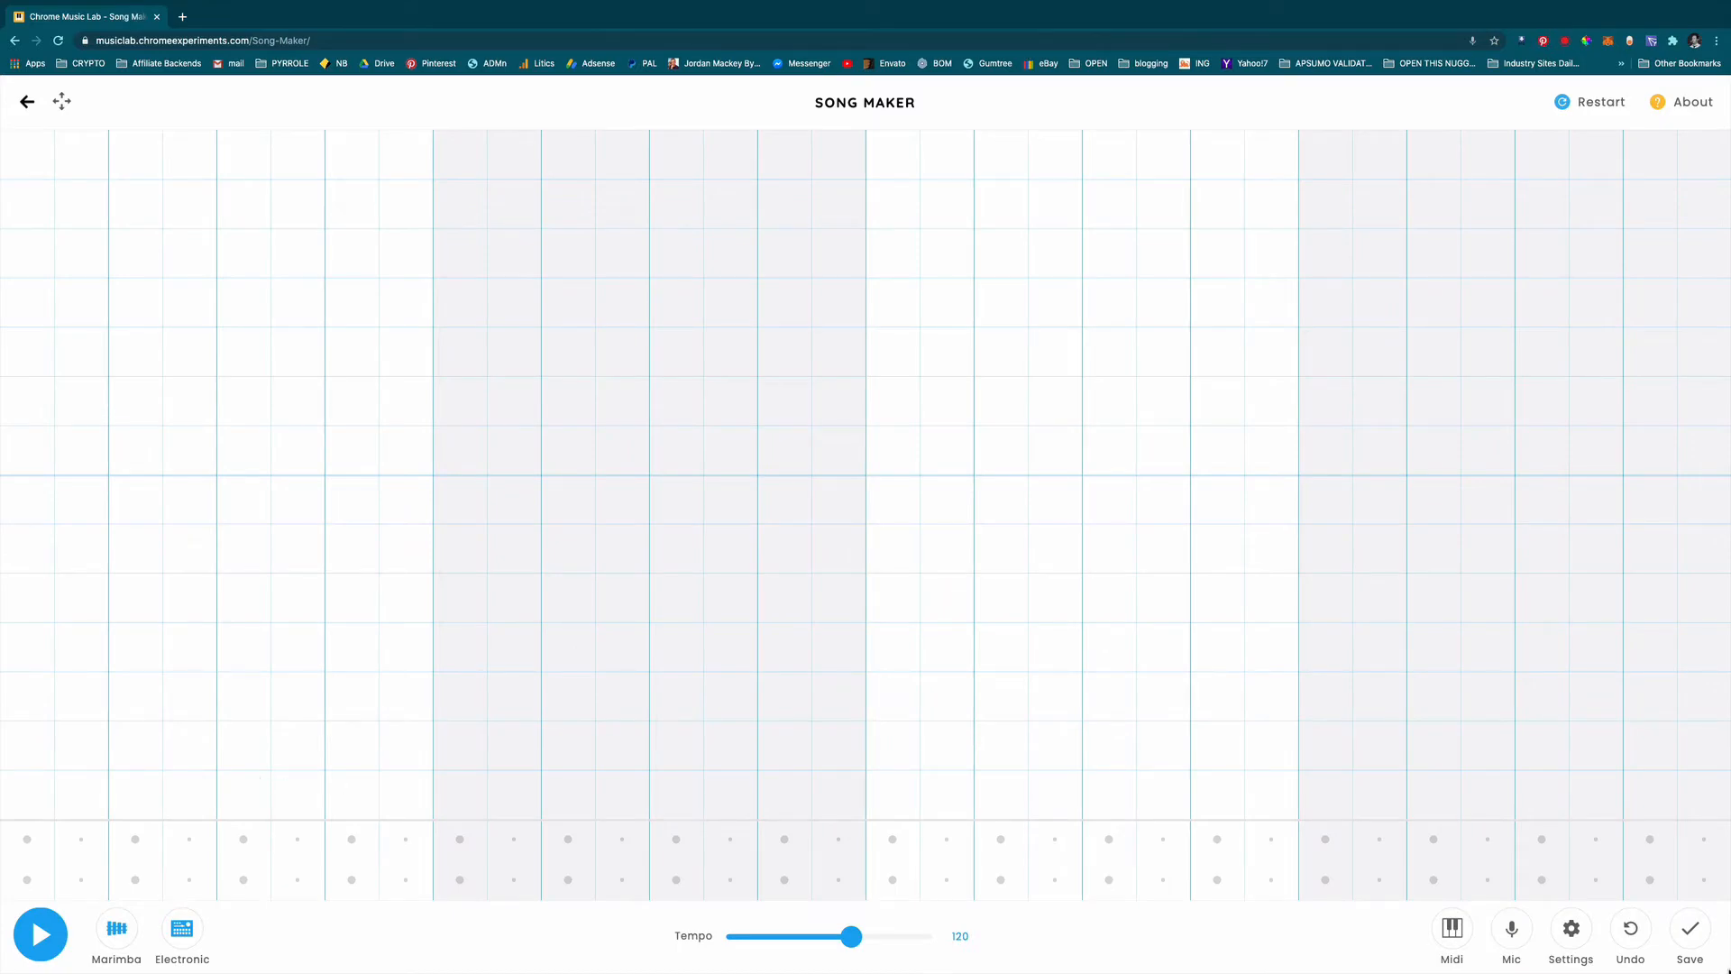
mouse_move(1729, 972)
click(1141, 696)
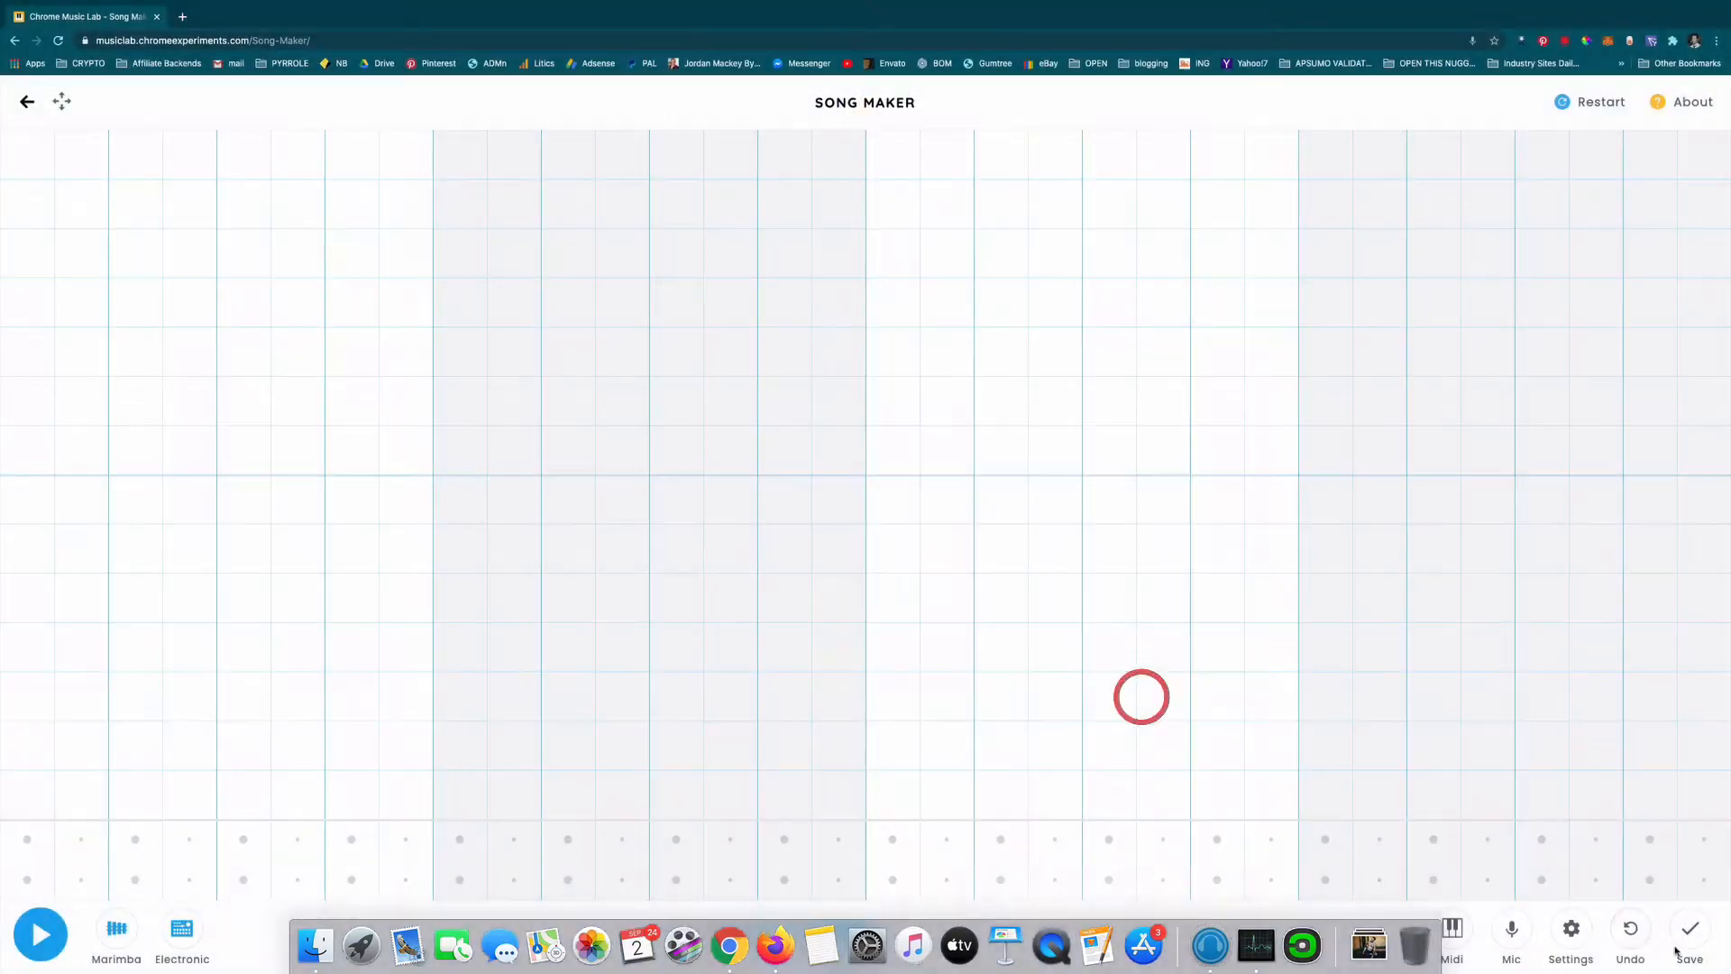
- Record sung notes into the first bar through the microphone and briefly play the song
click(1512, 929)
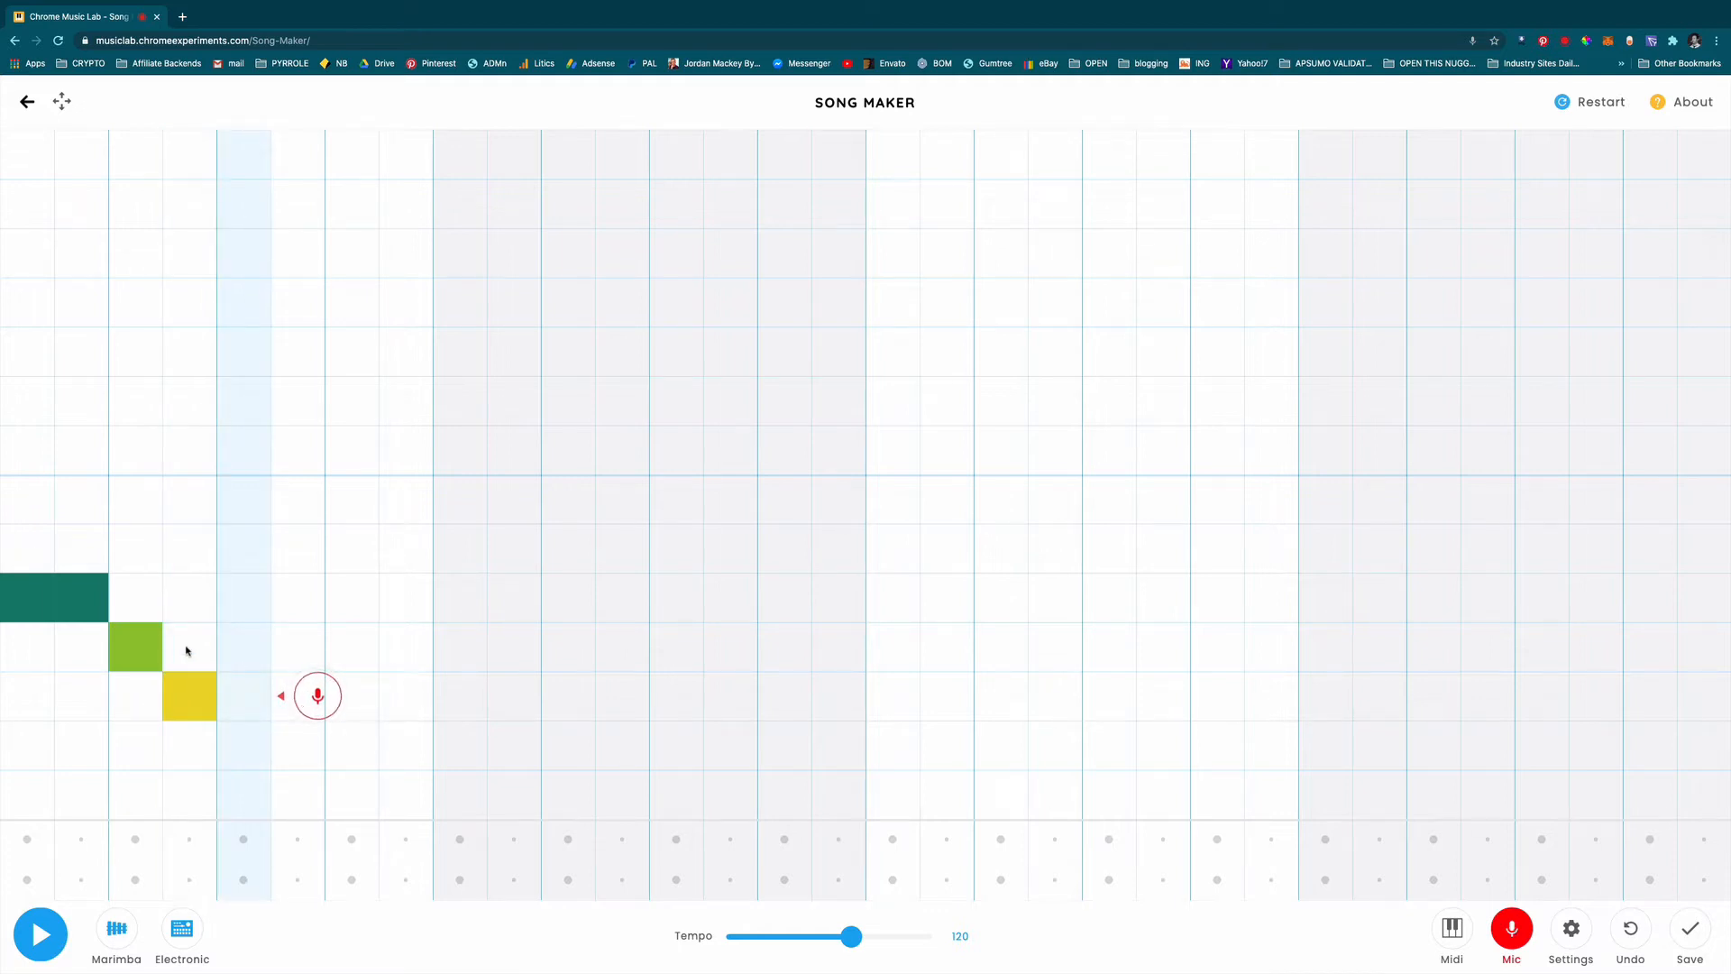
click(40, 931)
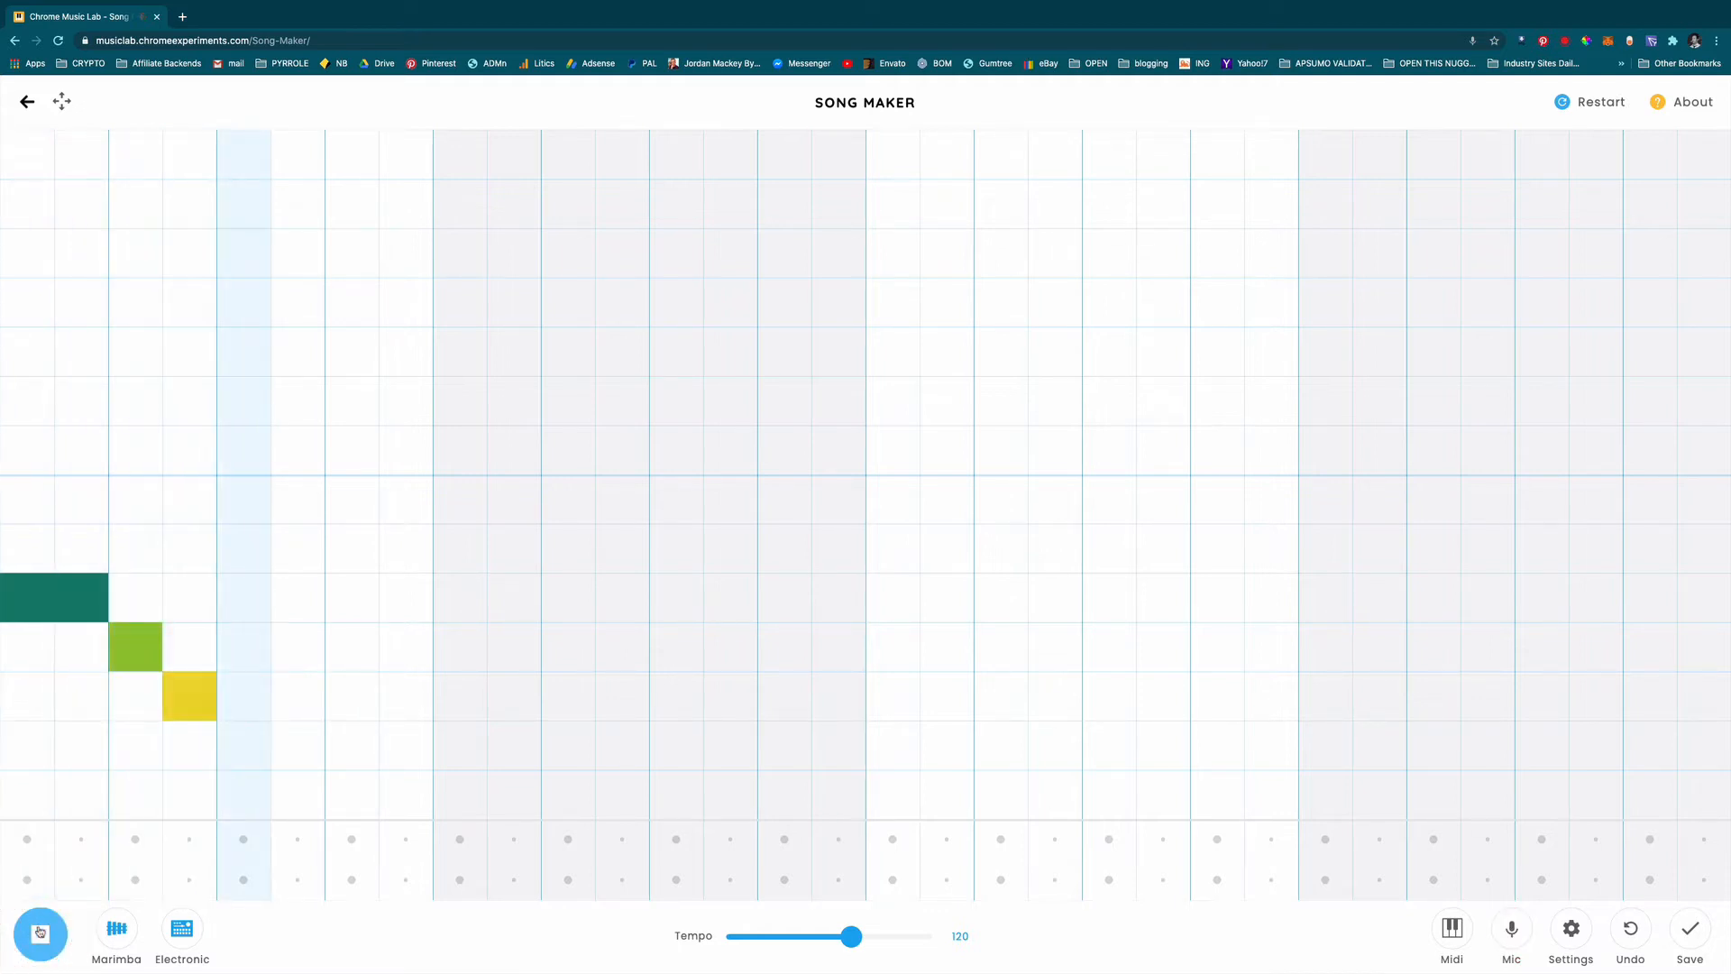
click(40, 931)
- Delete all the notes recorded in the first bar
click(184, 694)
click(147, 657)
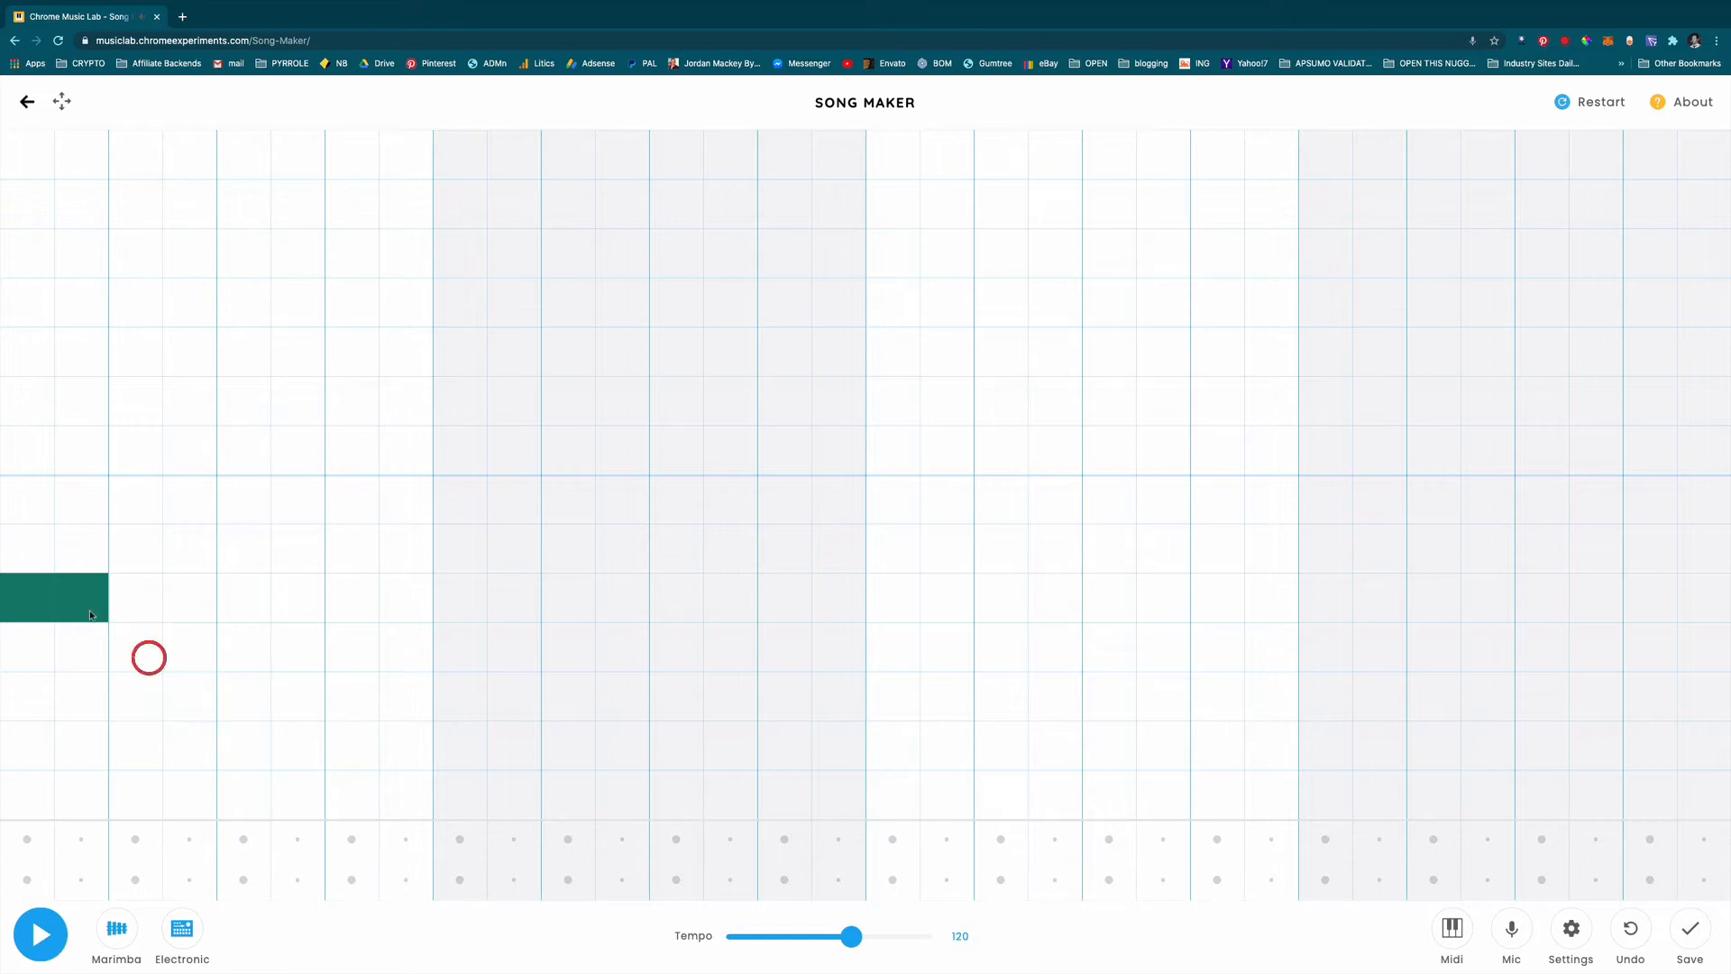
click(81, 597)
click(46, 599)
- Place a rising diagonal of eight notes across the first bar, starting from the lowest row
click(41, 799)
click(82, 745)
click(135, 694)
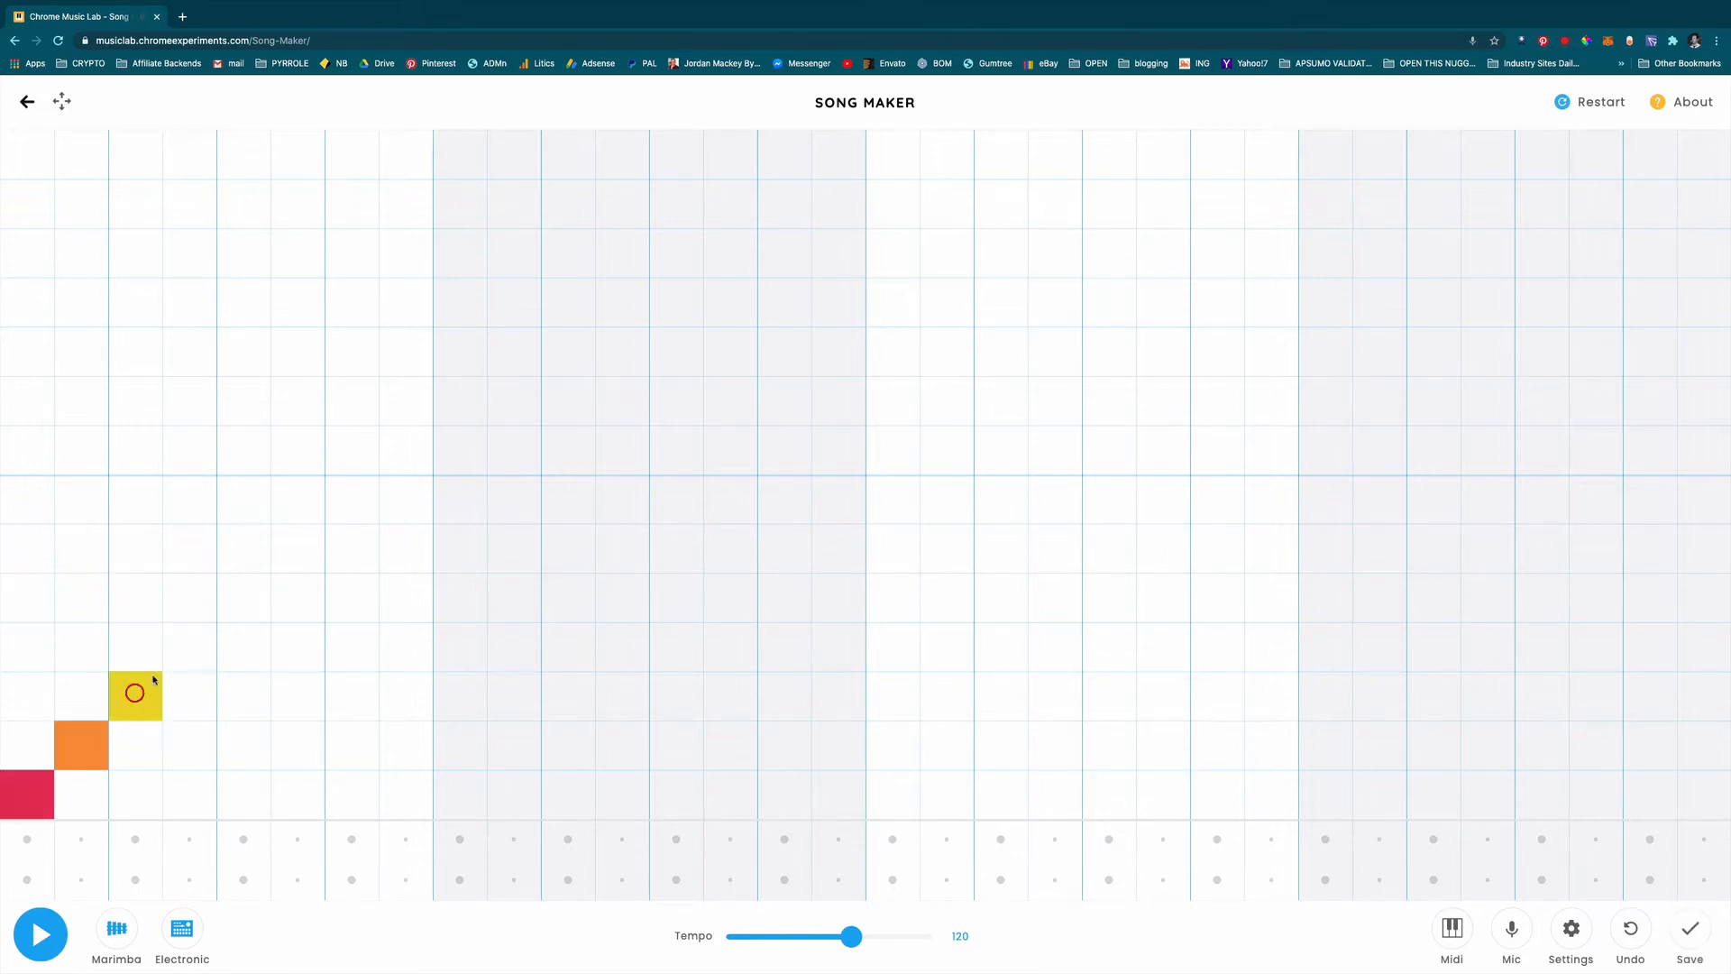
click(181, 645)
click(249, 596)
click(301, 551)
click(351, 499)
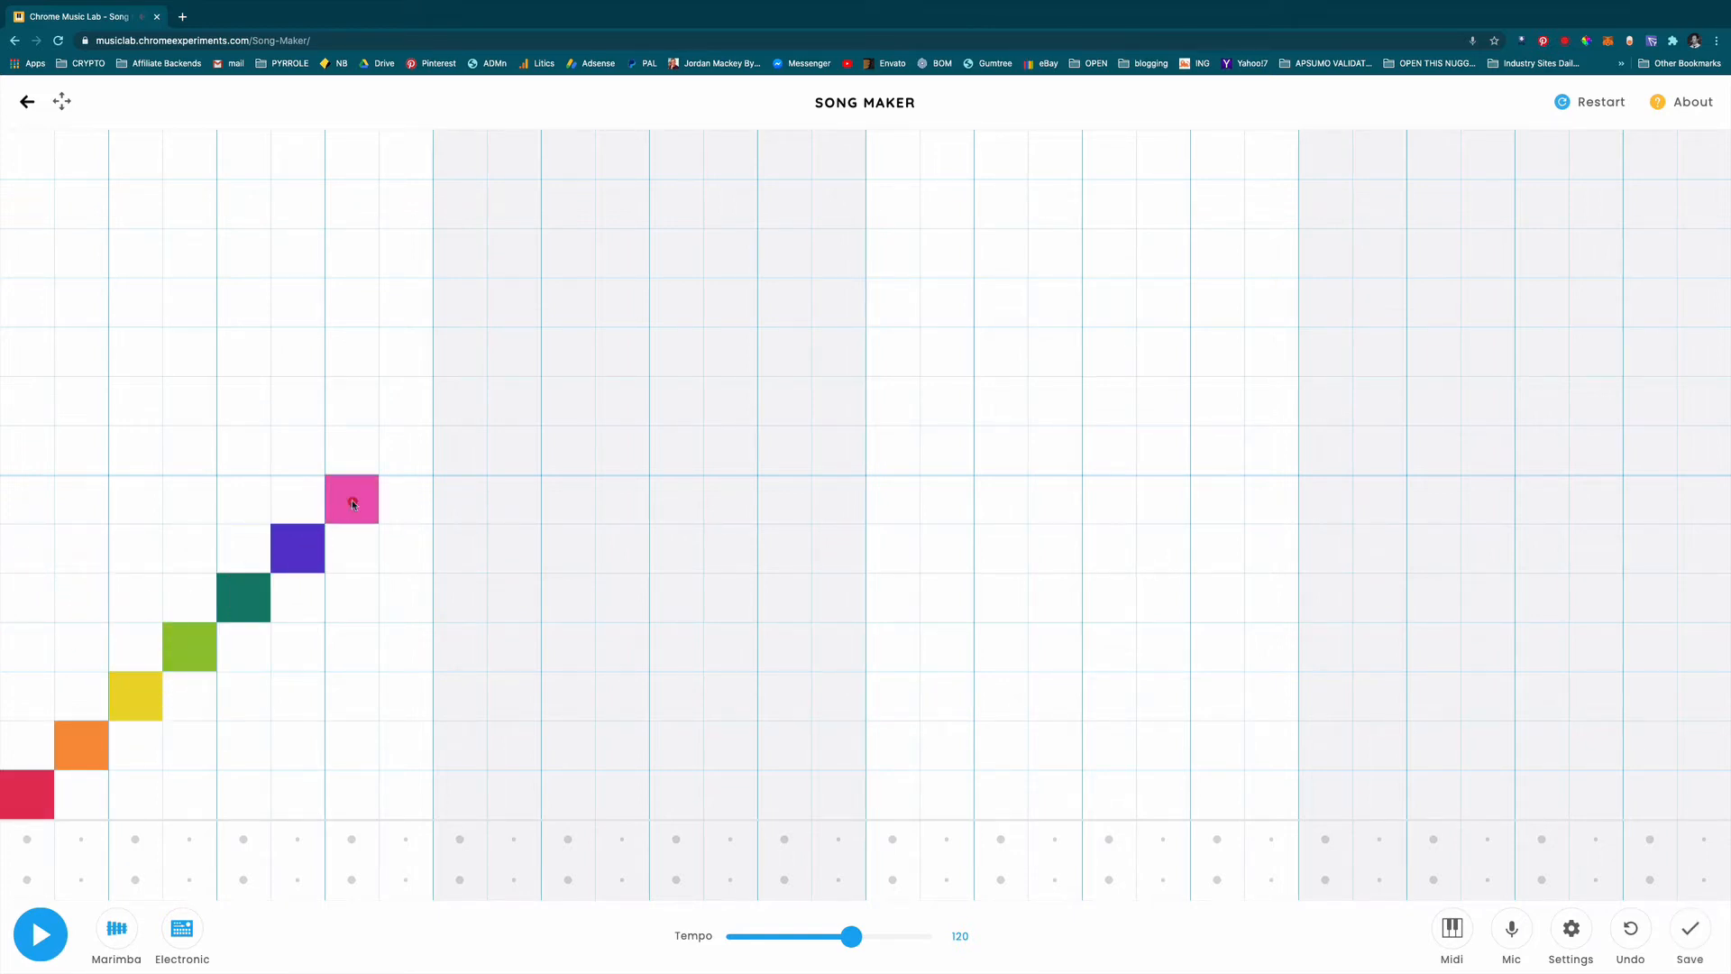
click(401, 455)
- Remove the rising diagonal of notes from the first bar
click(401, 455)
click(352, 498)
click(302, 564)
click(237, 603)
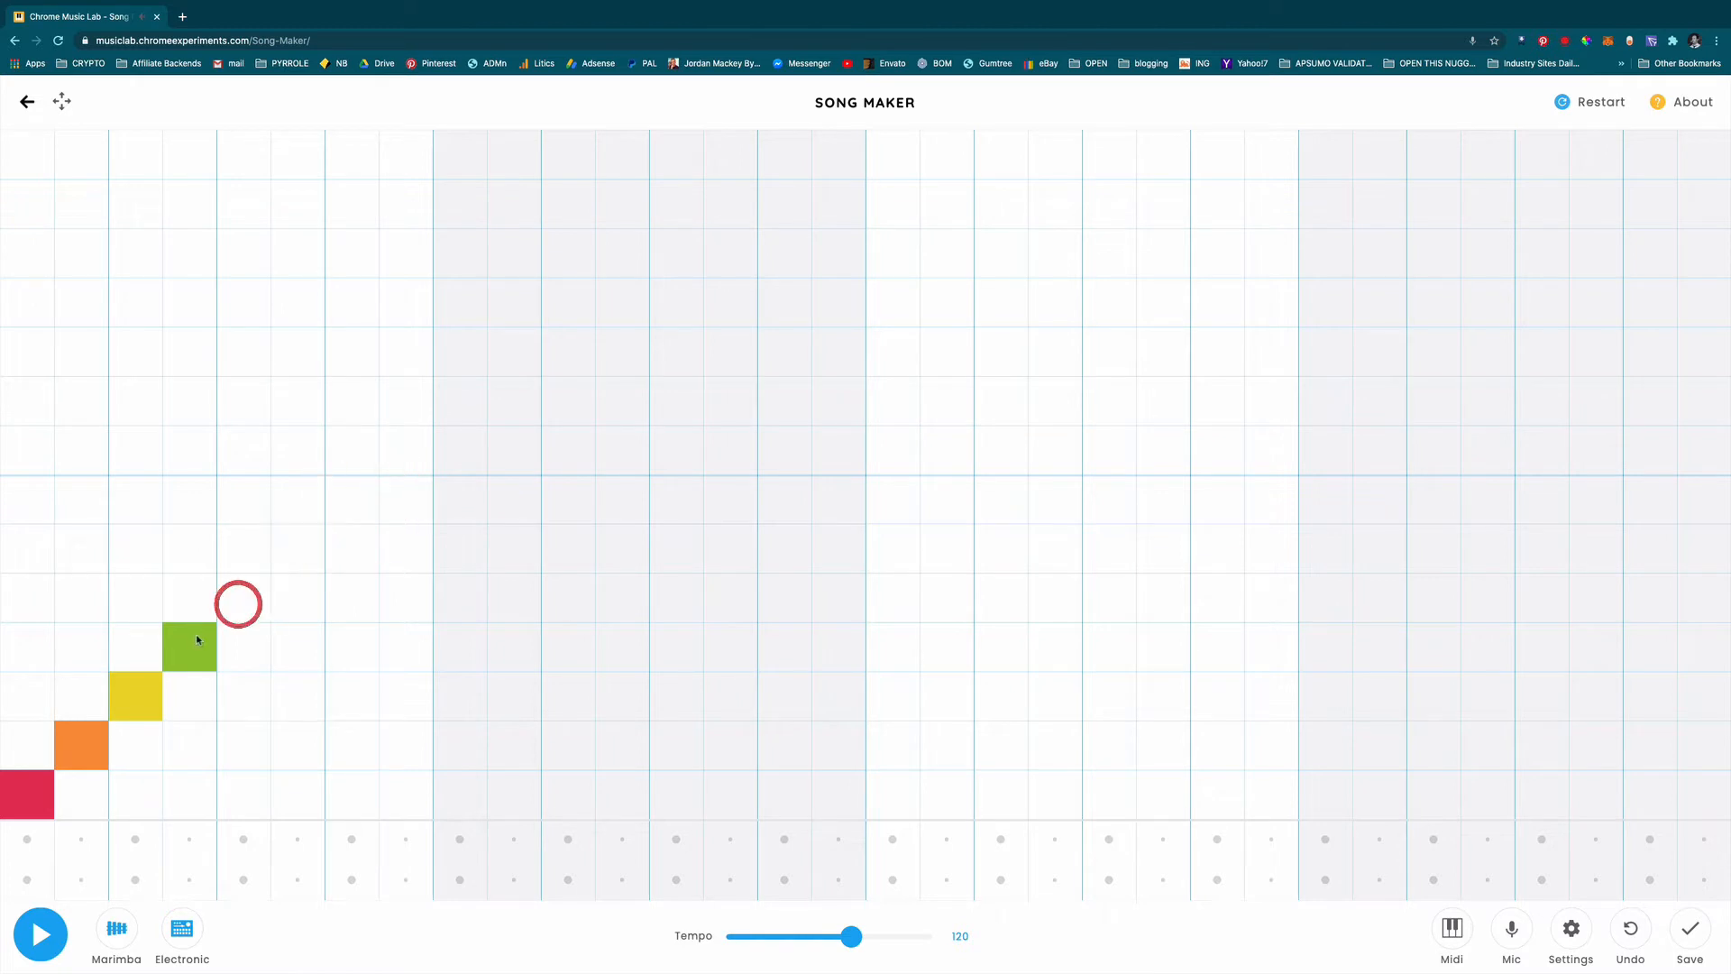
click(197, 634)
click(136, 695)
click(14, 799)
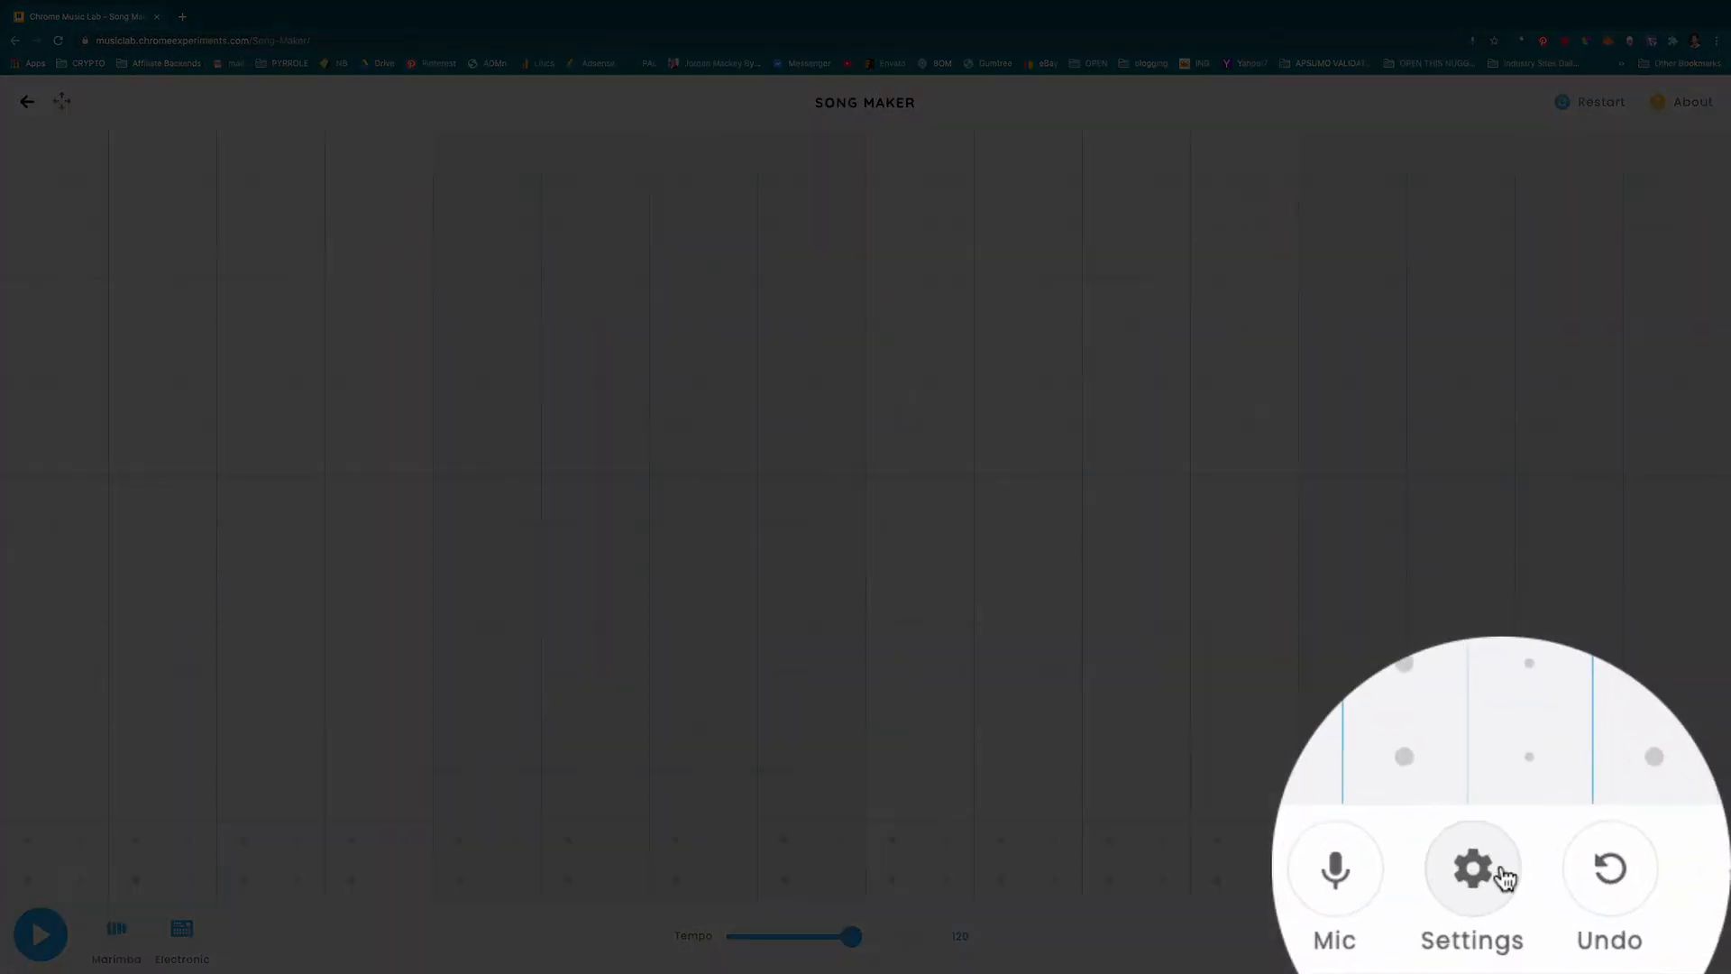
- Change the song's scale to Pentatonic and apply the settings
click(1504, 876)
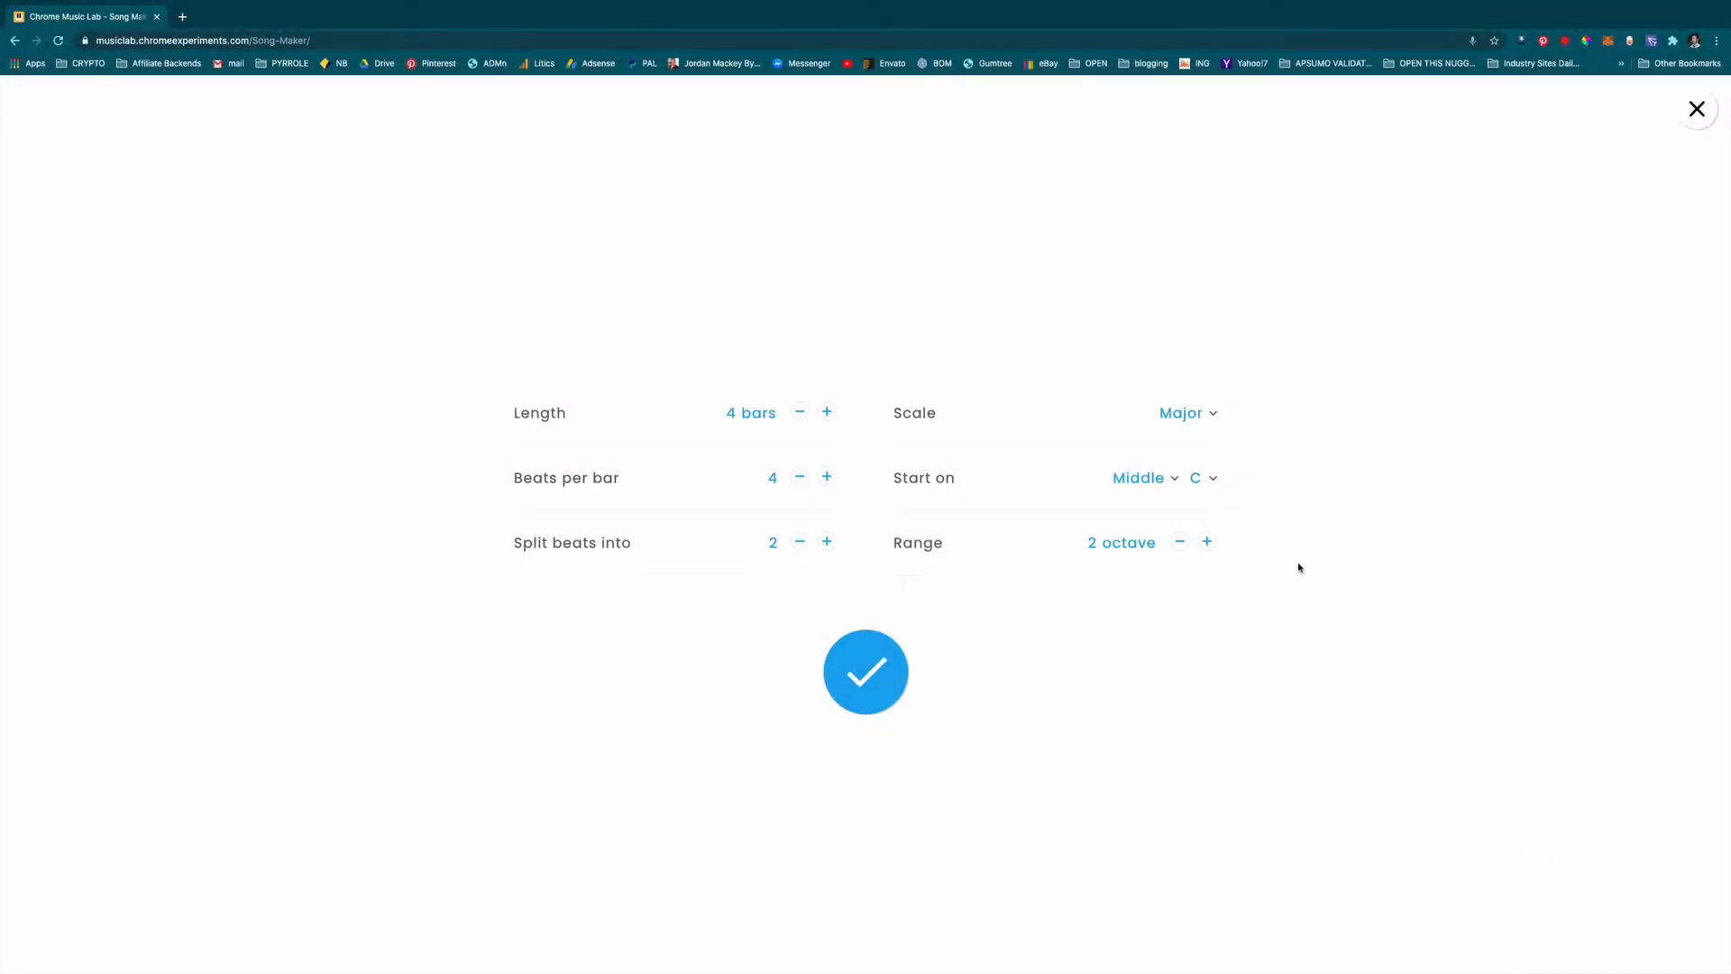
click(1212, 413)
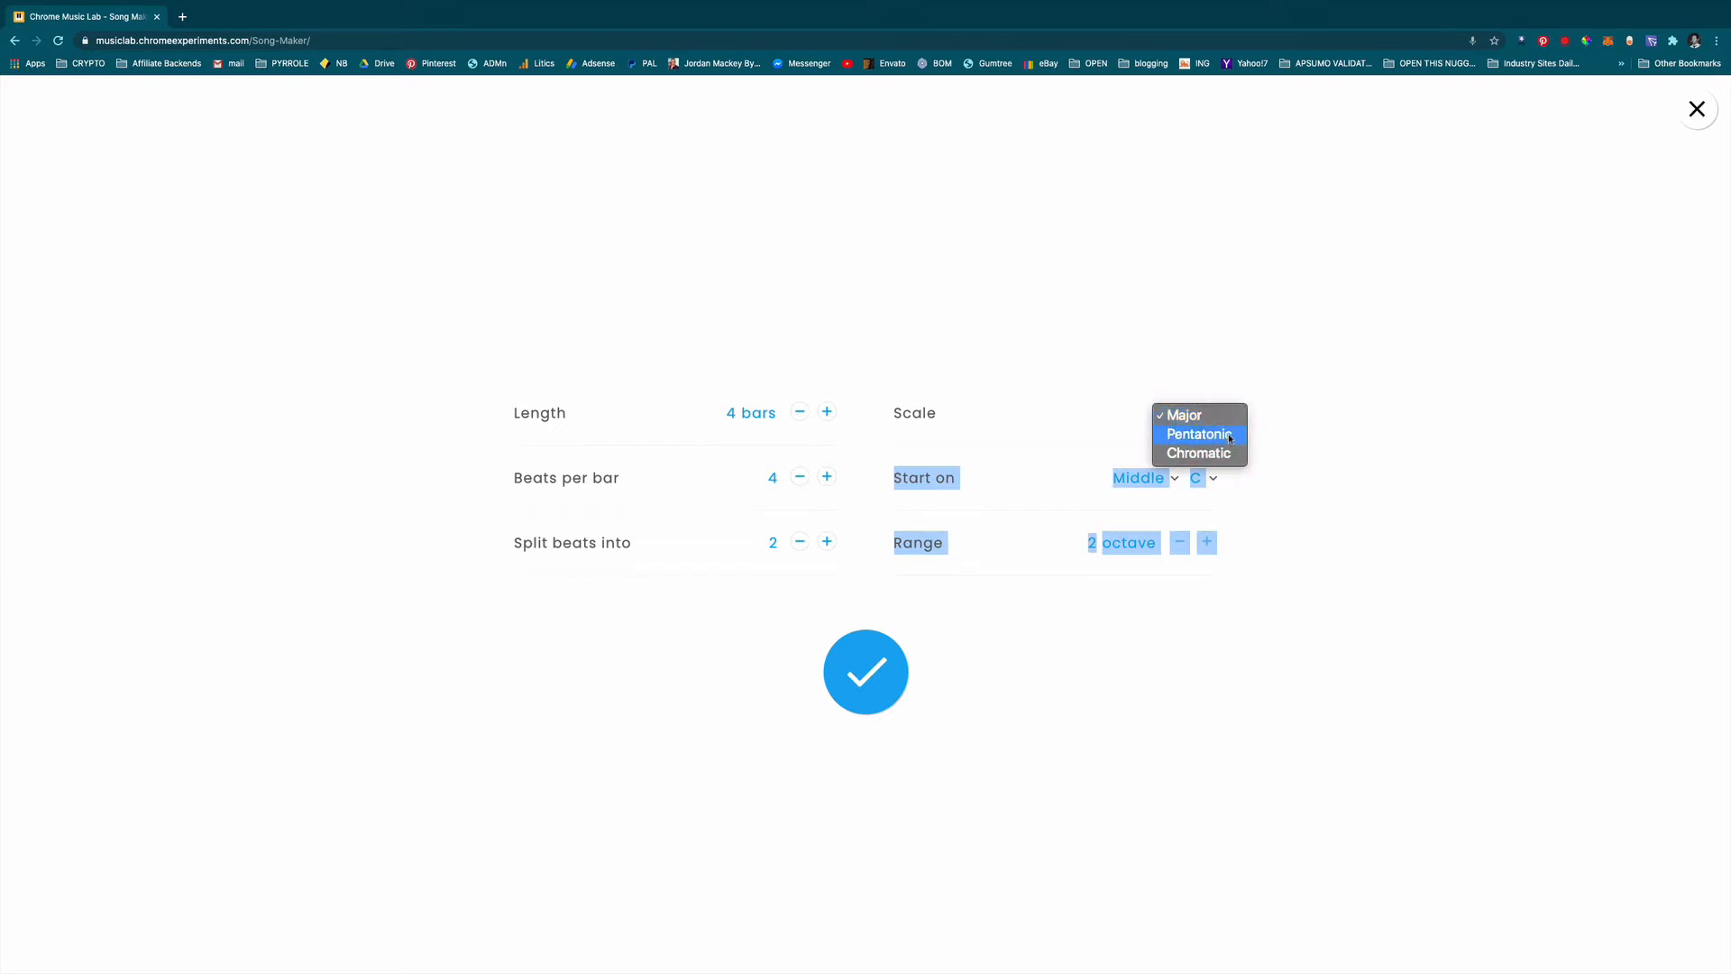
click(1231, 443)
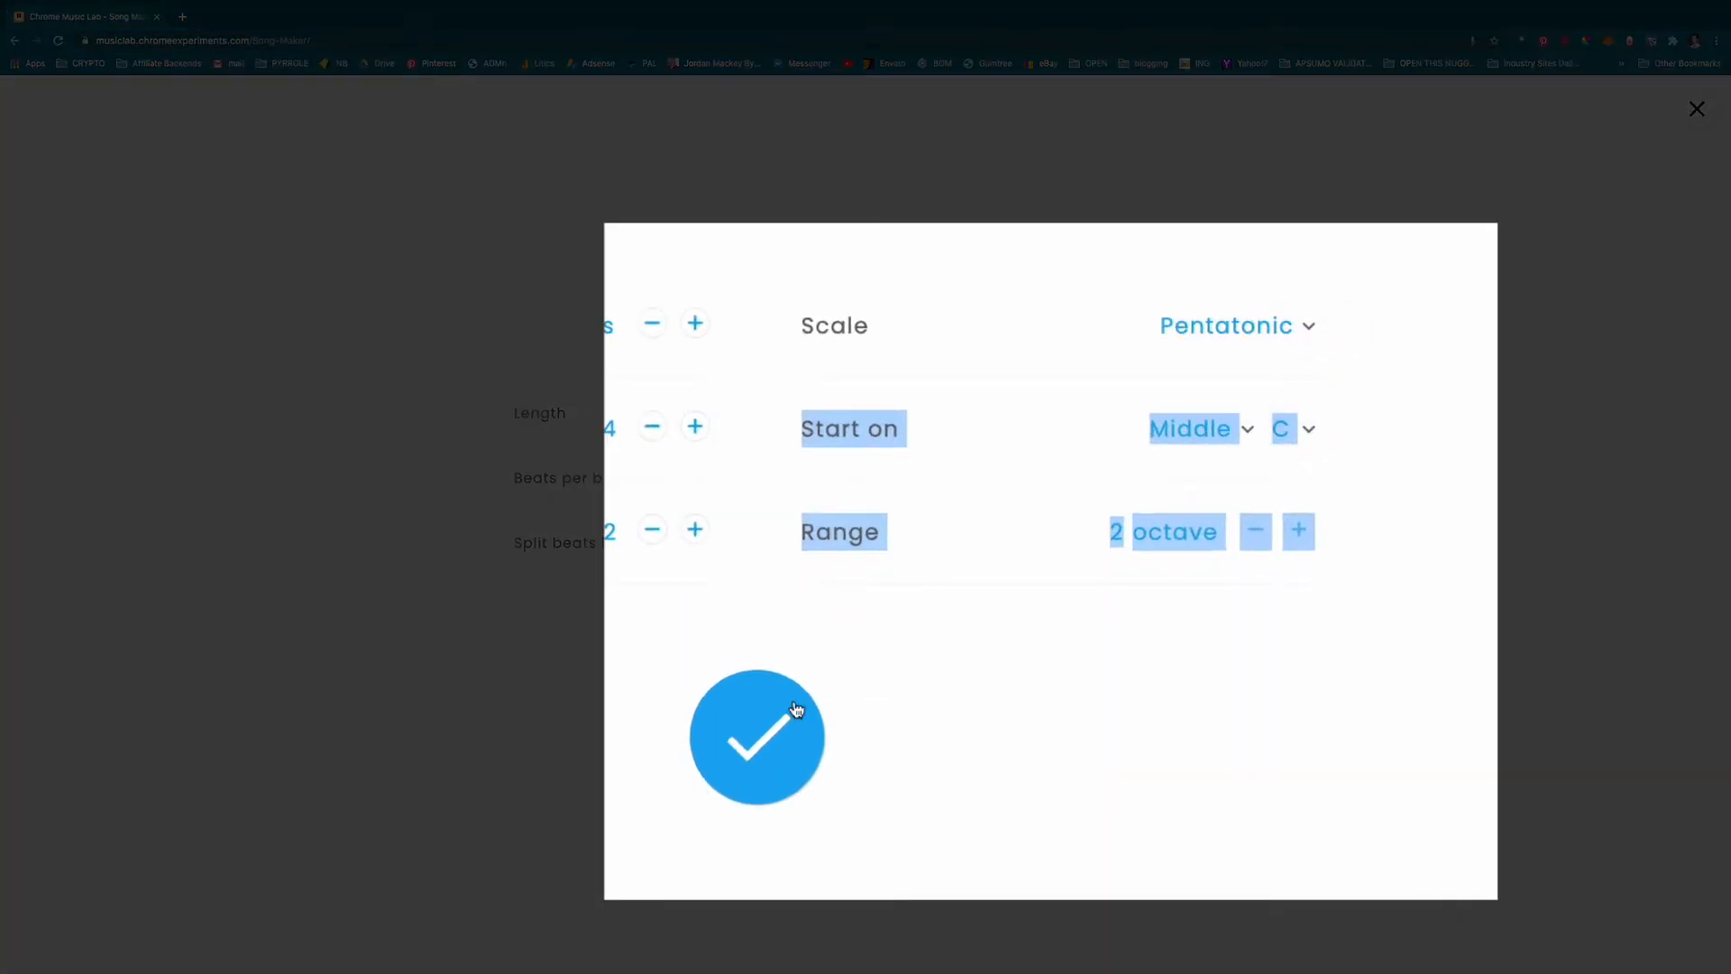
click(777, 749)
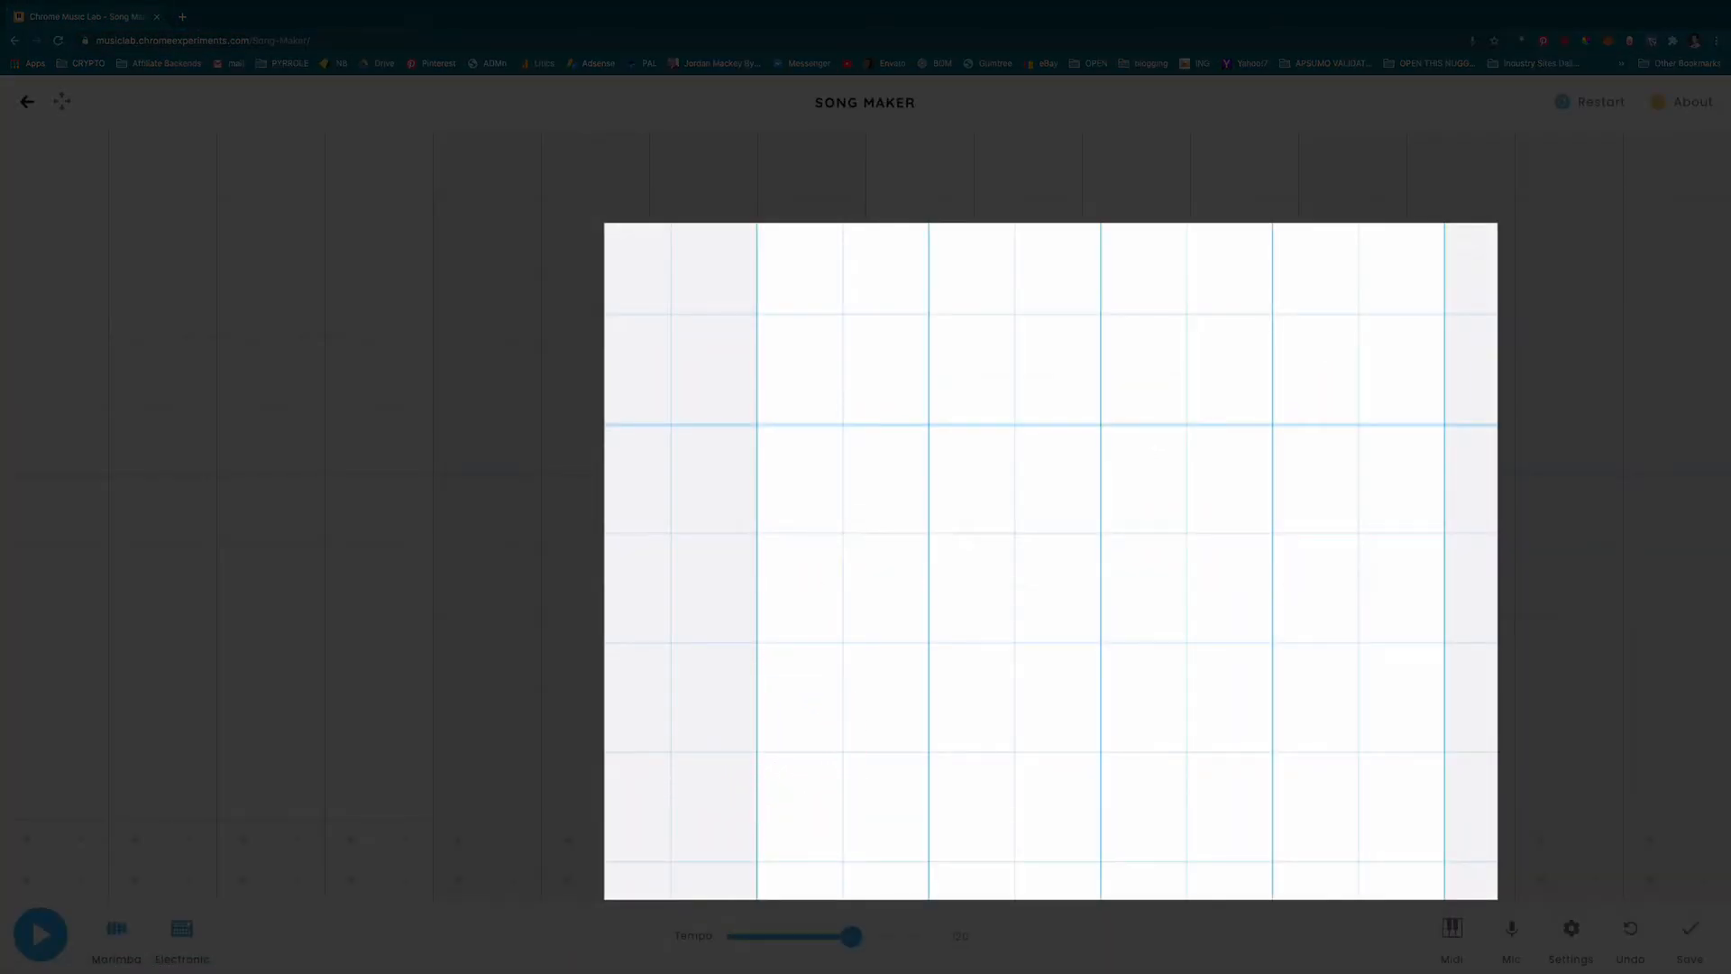
- Paint a vertical stack of notes in the second column of the second bar and erase it
mouse_move(514, 785)
mouse_down()
mouse_move(499, 157)
mouse_move(510, 324)
mouse_up()
drag(514, 173, 530, 704)
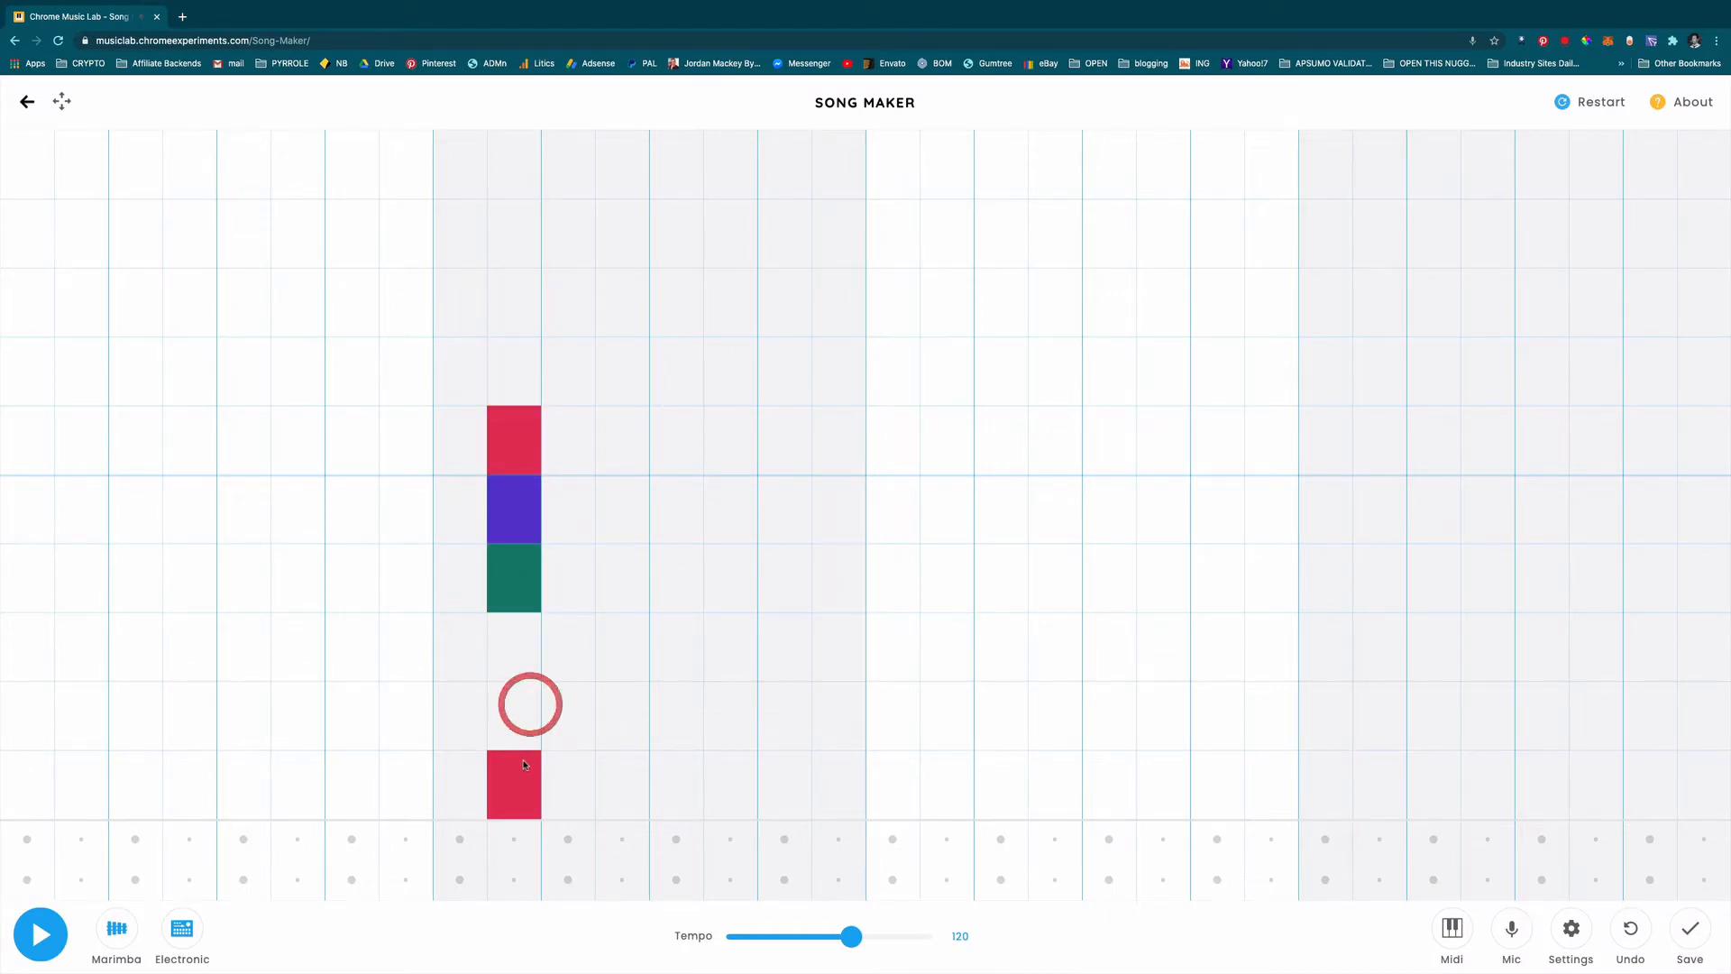
click(522, 763)
drag(521, 587, 512, 486)
click(507, 460)
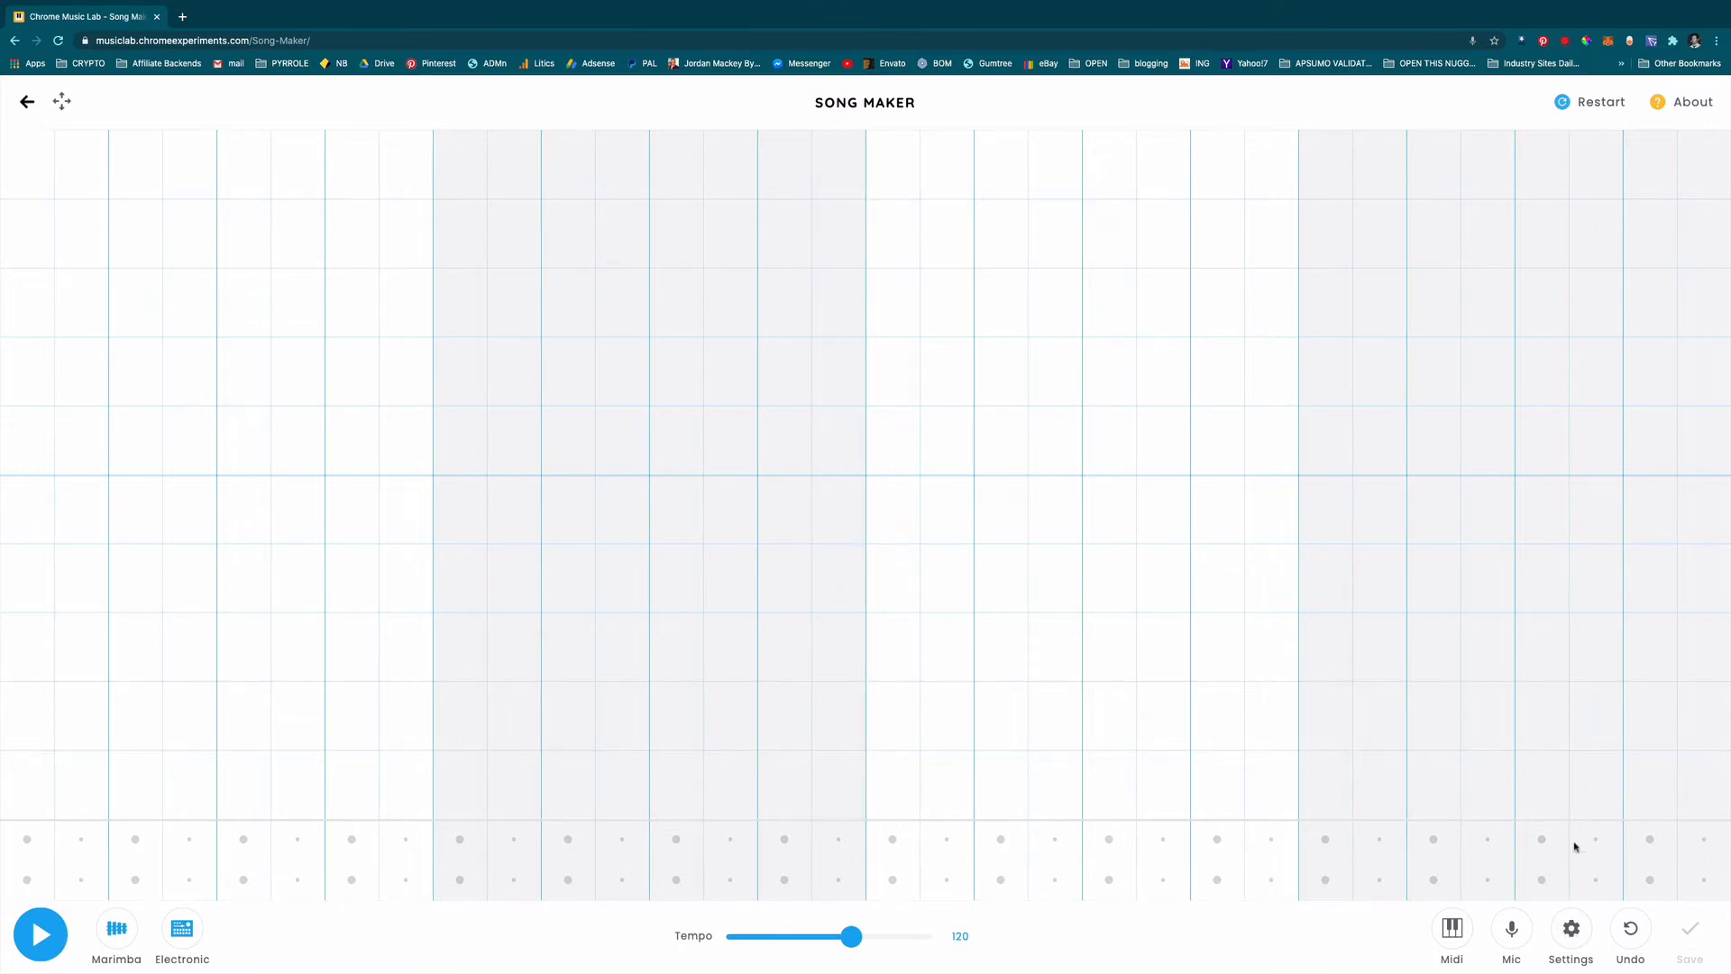
- Set the scale to Chromatic, the range to 3 octaves and the beat split to 4, adjust the length, and apply the settings
click(1570, 927)
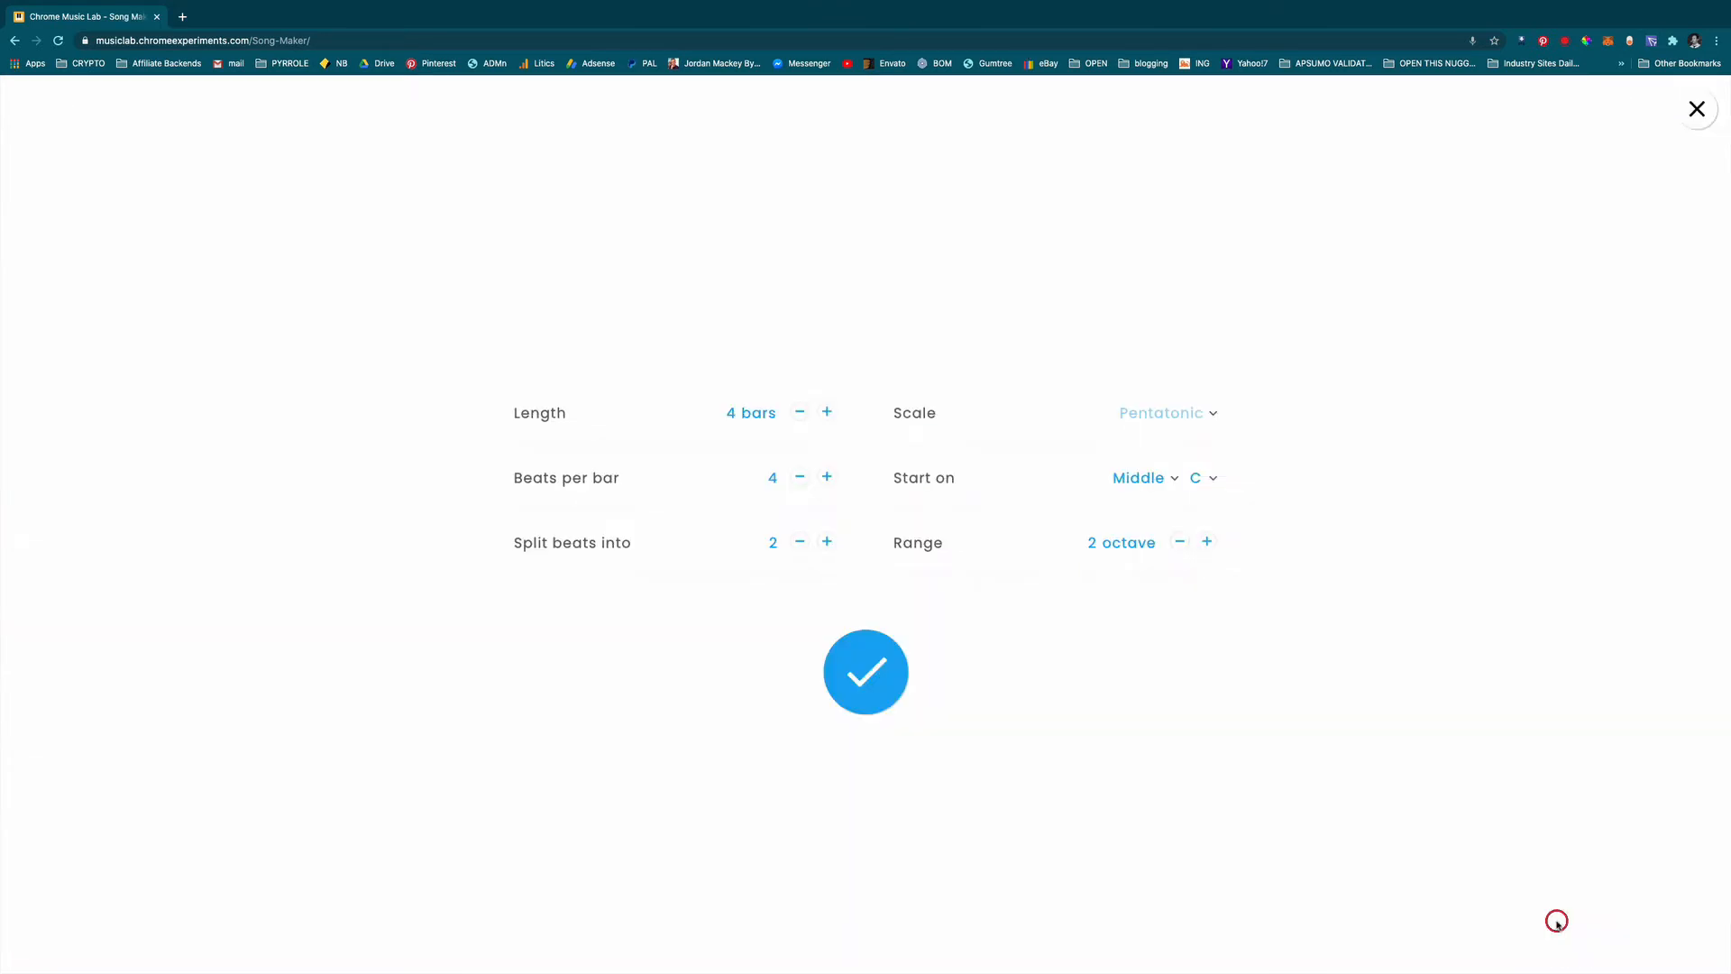
click(1215, 415)
click(1190, 436)
click(1206, 541)
click(828, 542)
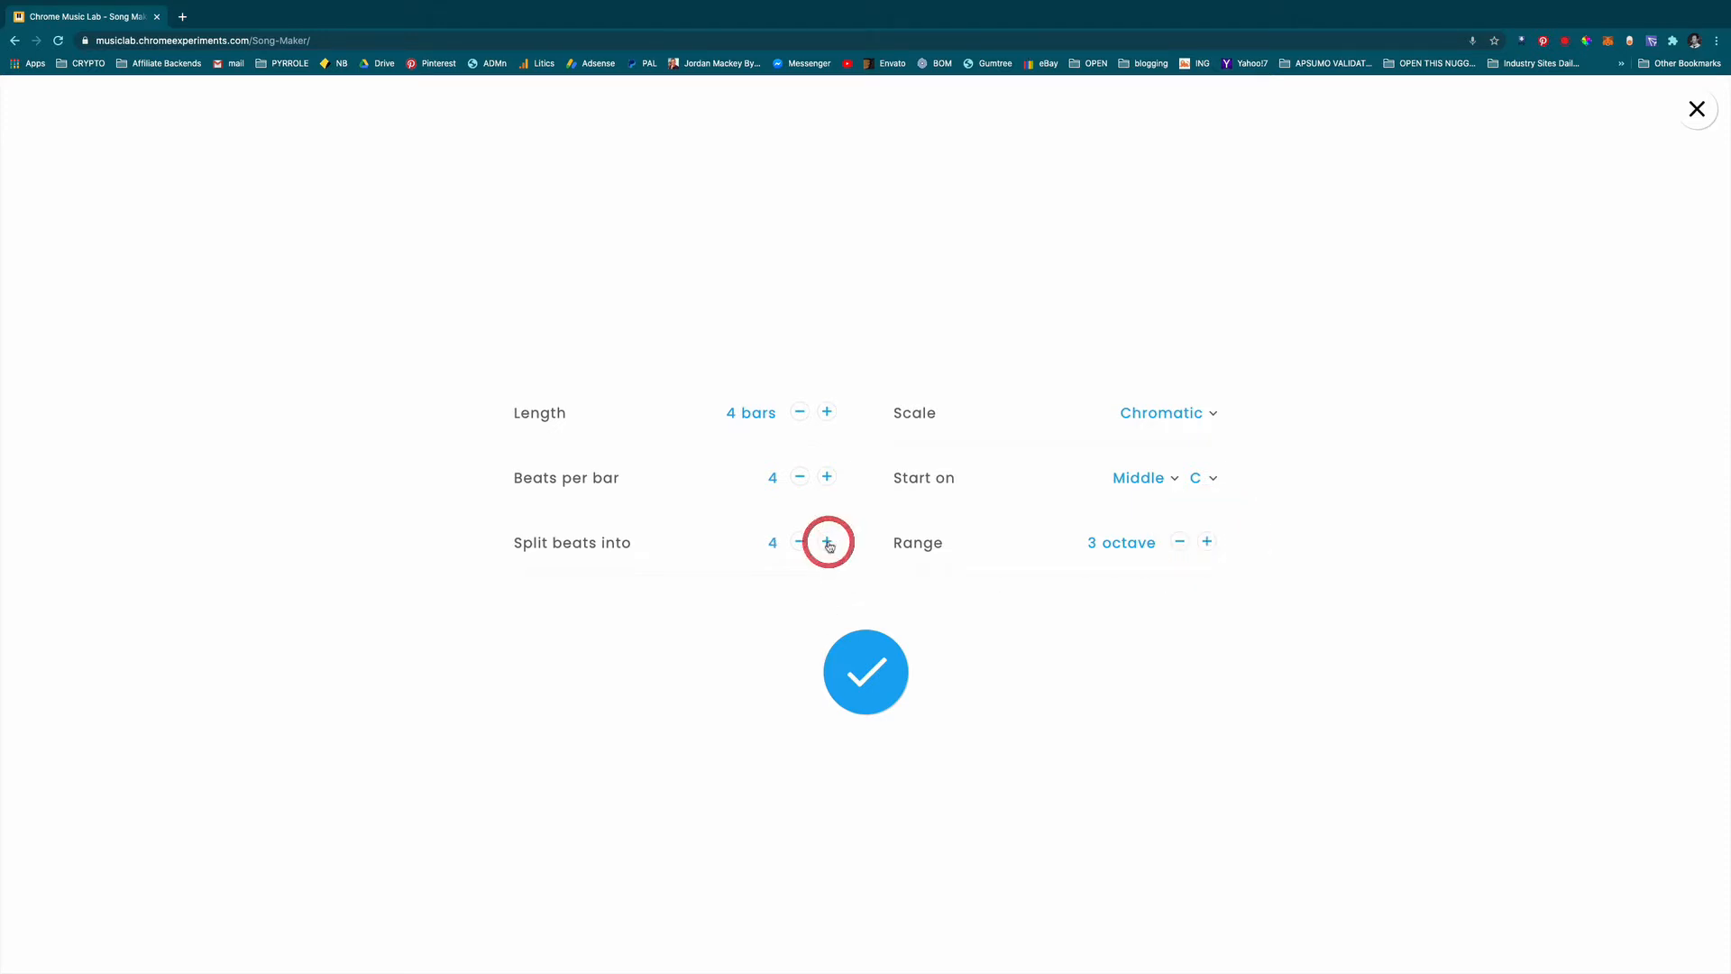
click(828, 542)
click(827, 412)
click(799, 412)
click(852, 683)
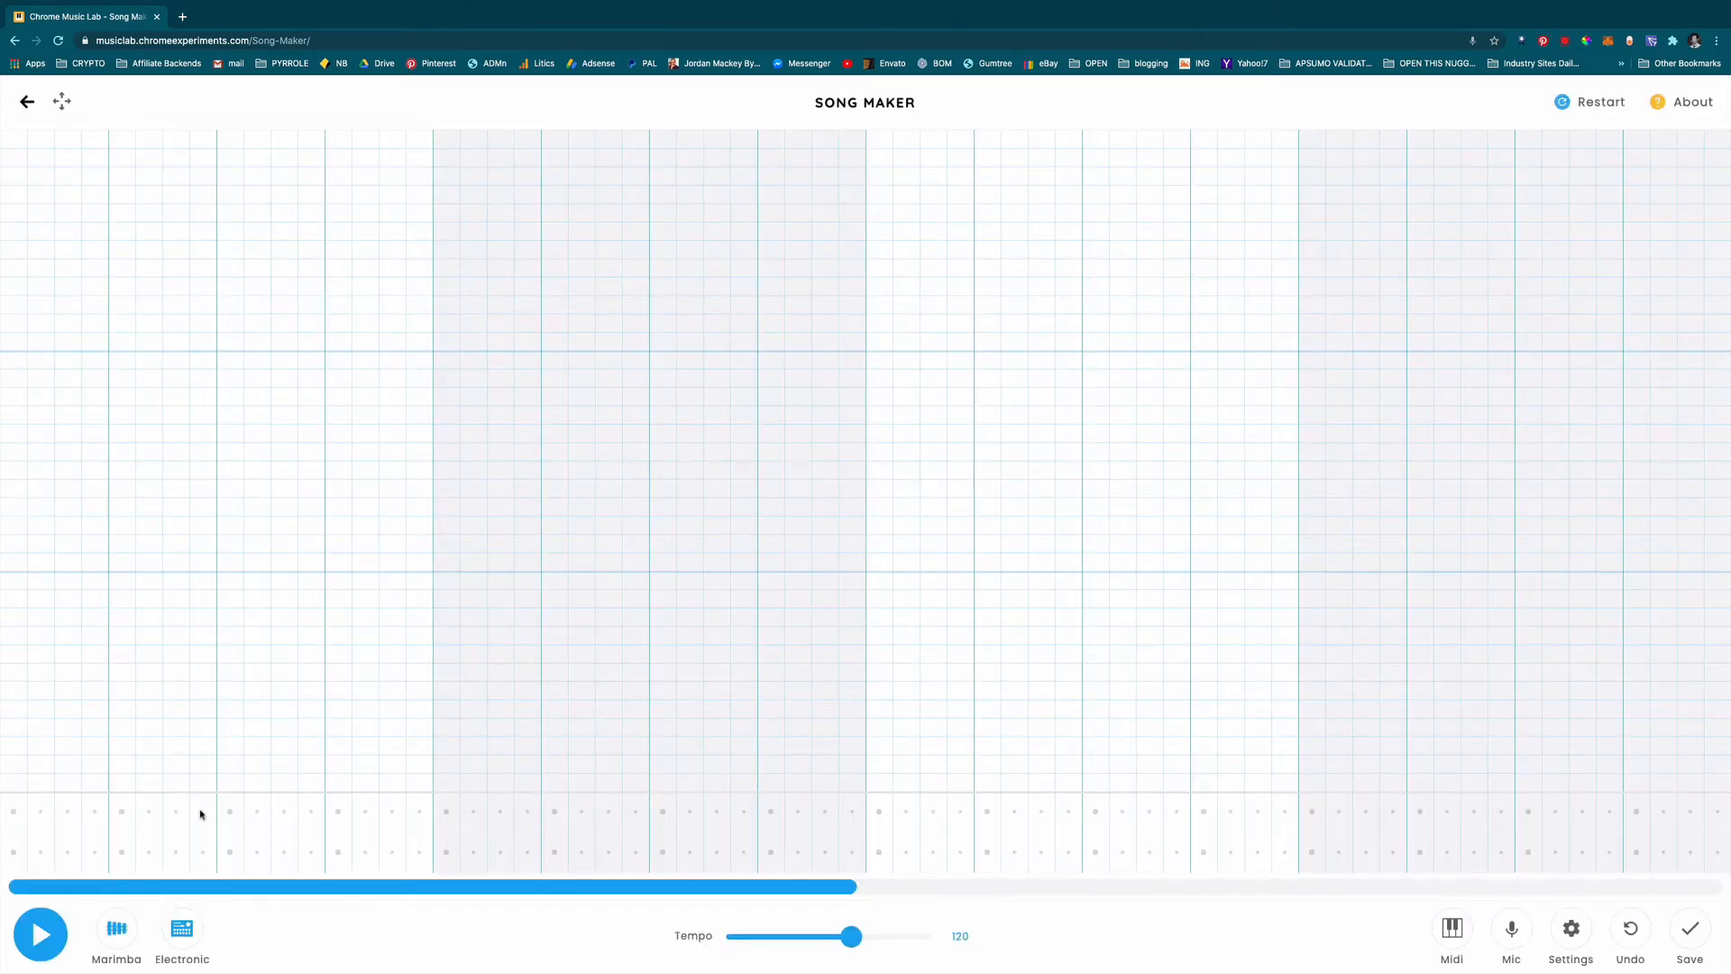
- Switch the percussion sound to Blocks and place four low beats within the first two beats of bar one
click(189, 917)
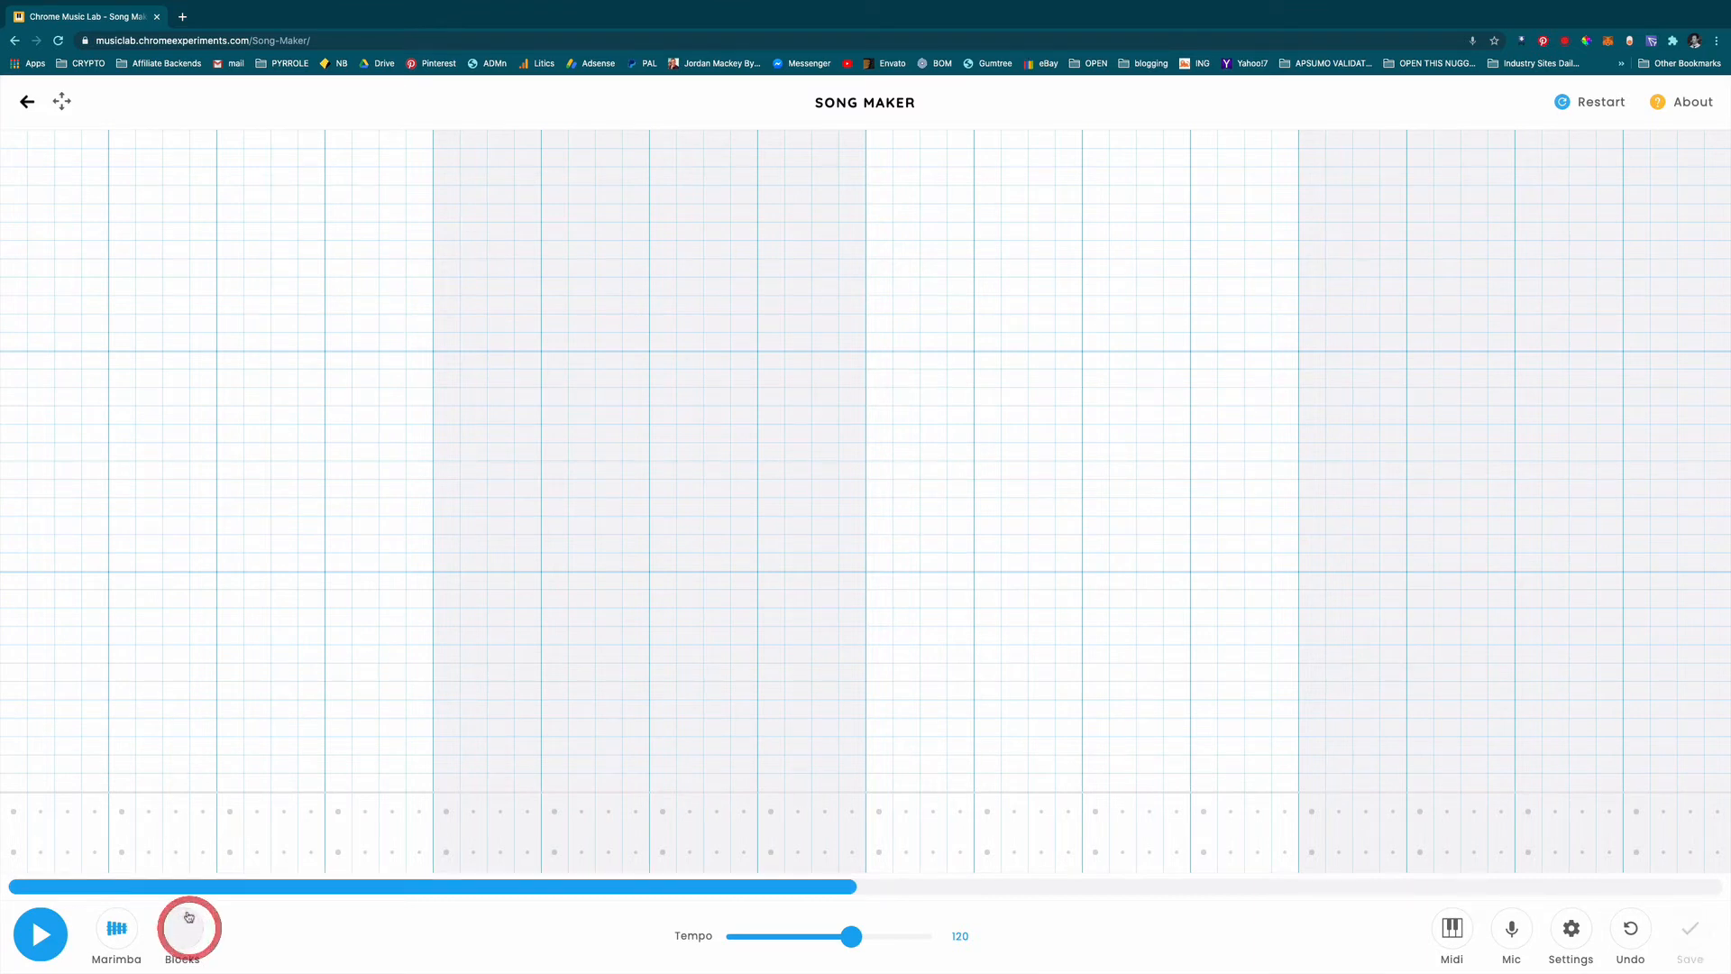
click(14, 851)
click(68, 851)
click(122, 851)
click(199, 850)
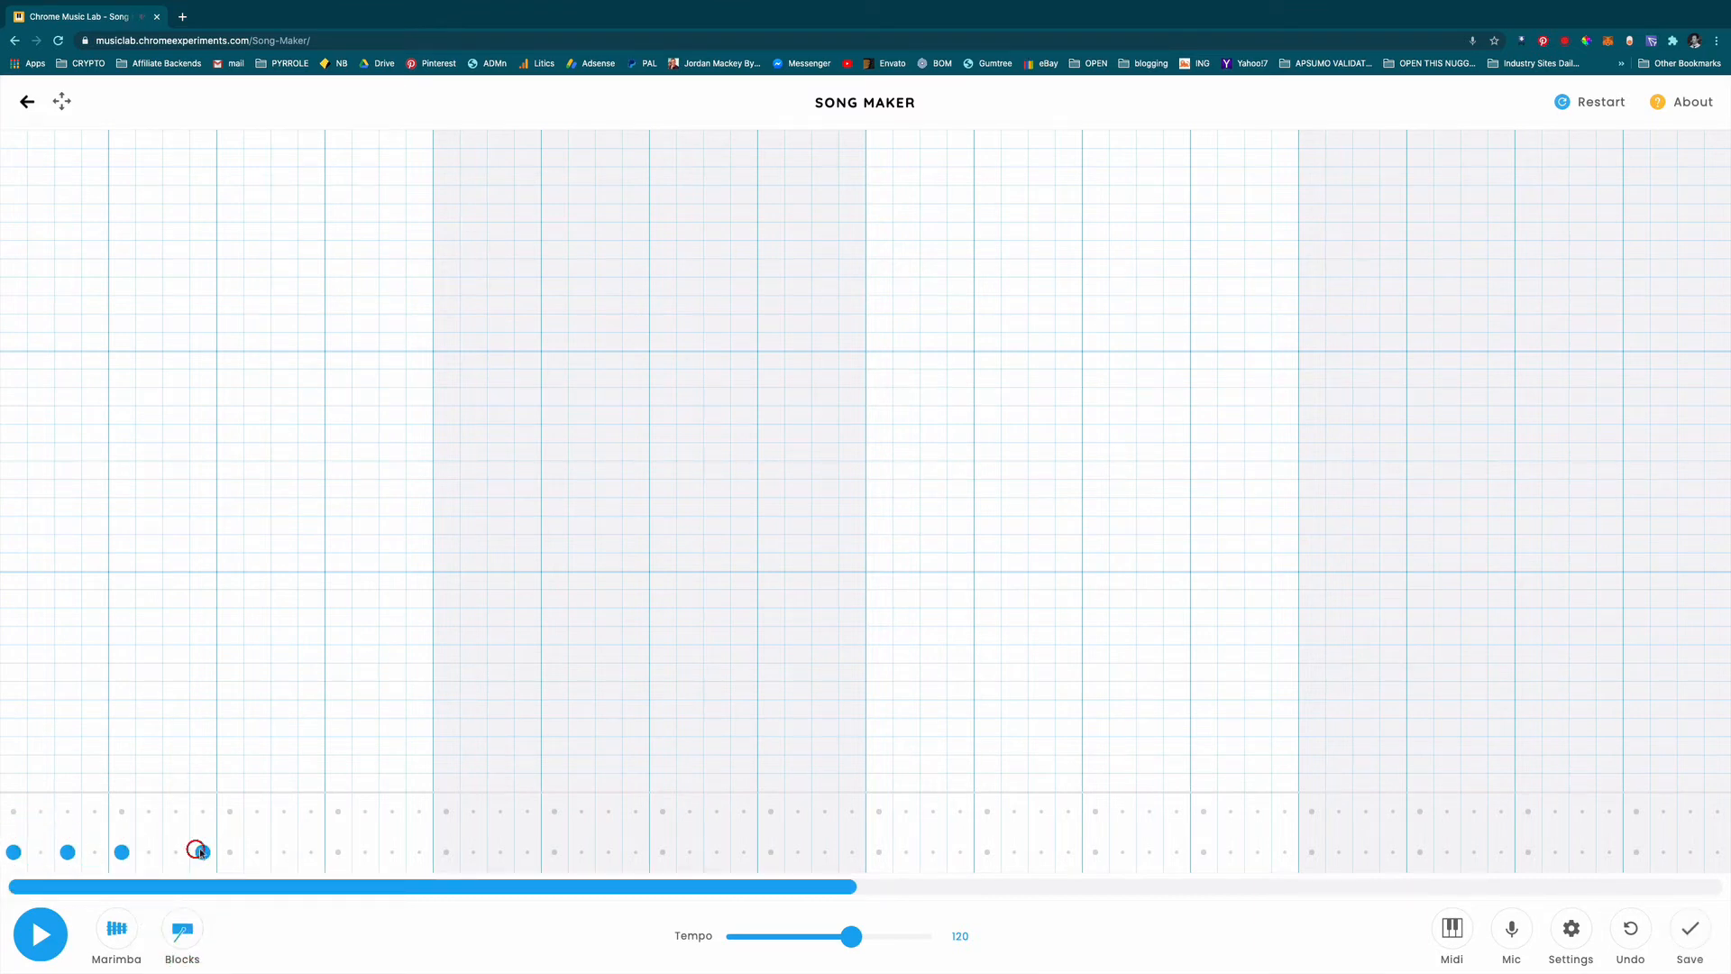
- Switch the percussion sound to Kit and erase the four low beats
click(188, 930)
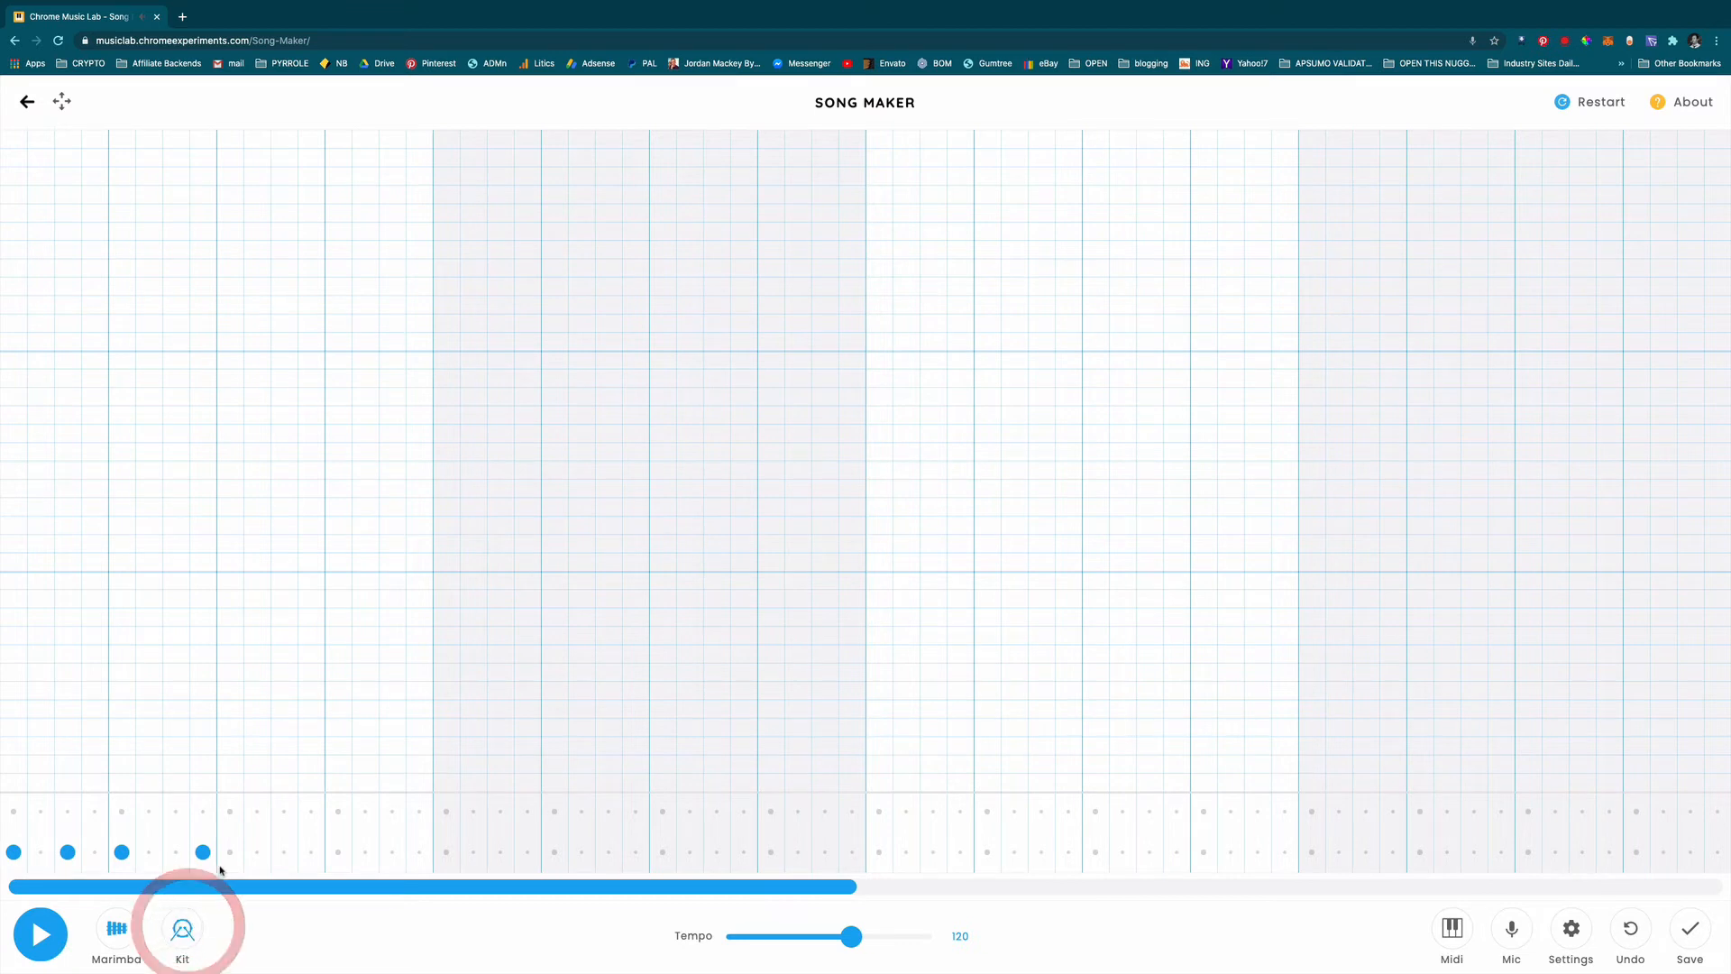
mouse_move(230, 851)
mouse_down()
mouse_move(473, 810)
mouse_move(313, 851)
mouse_move(16, 850)
mouse_up()
- Switch the percussion sound to Conga and place two low and two high beats early in the first bar
click(182, 928)
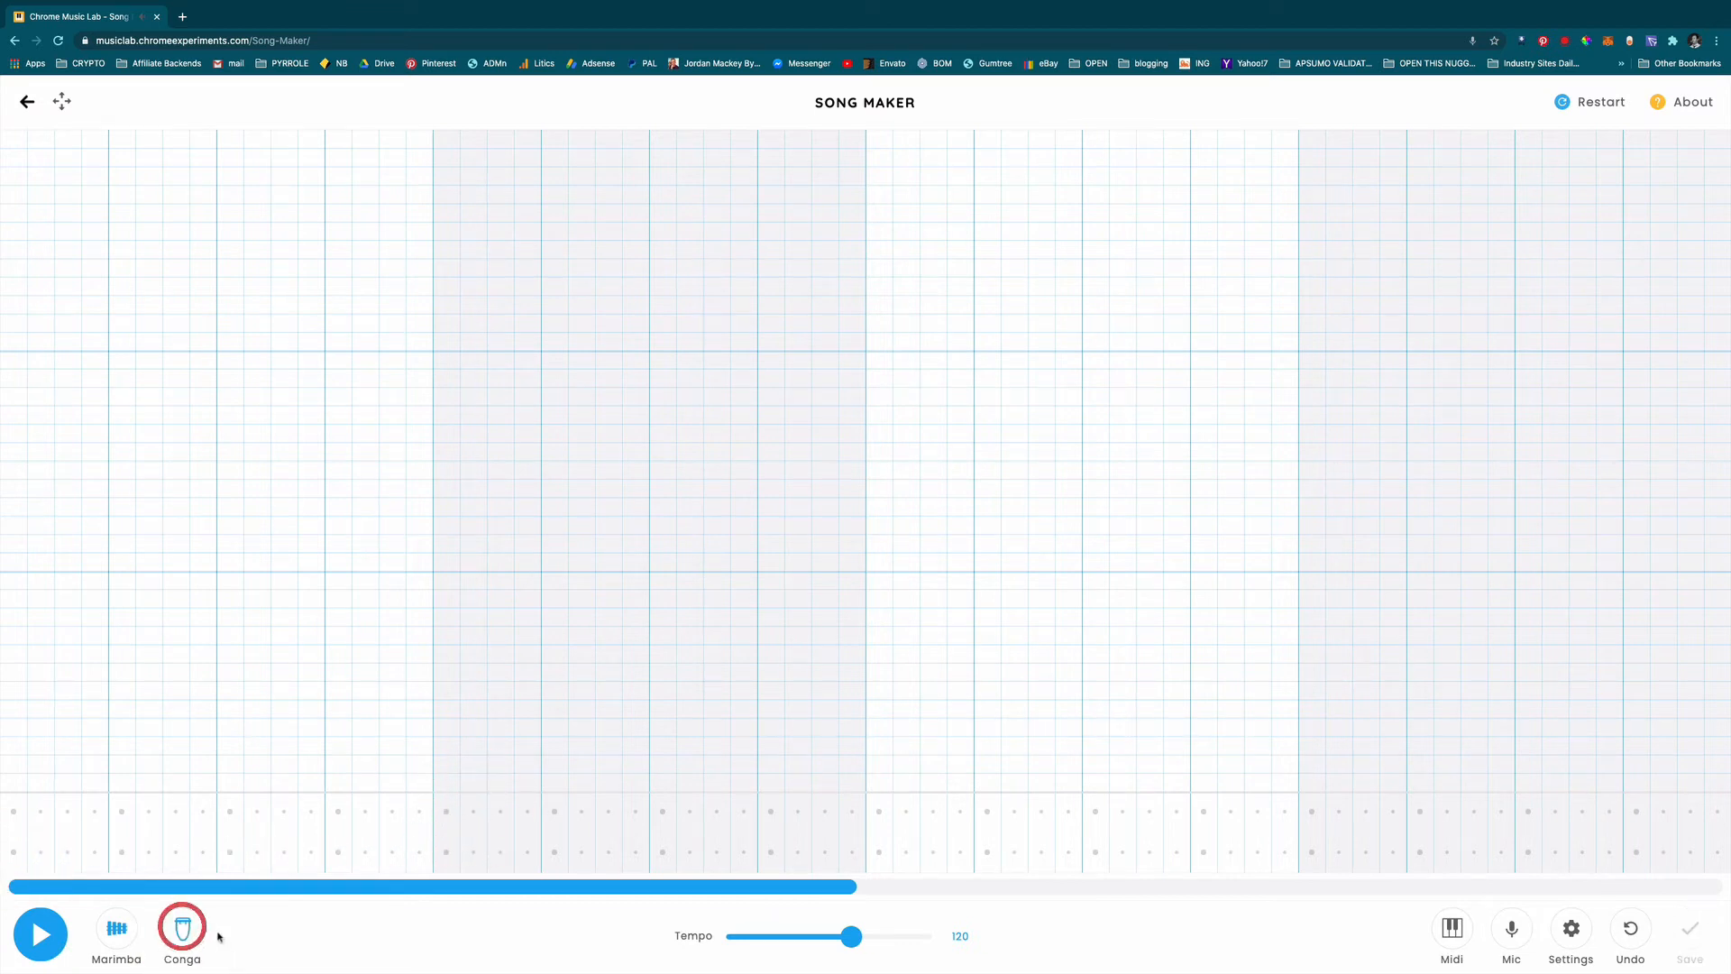
click(41, 852)
click(95, 811)
click(123, 812)
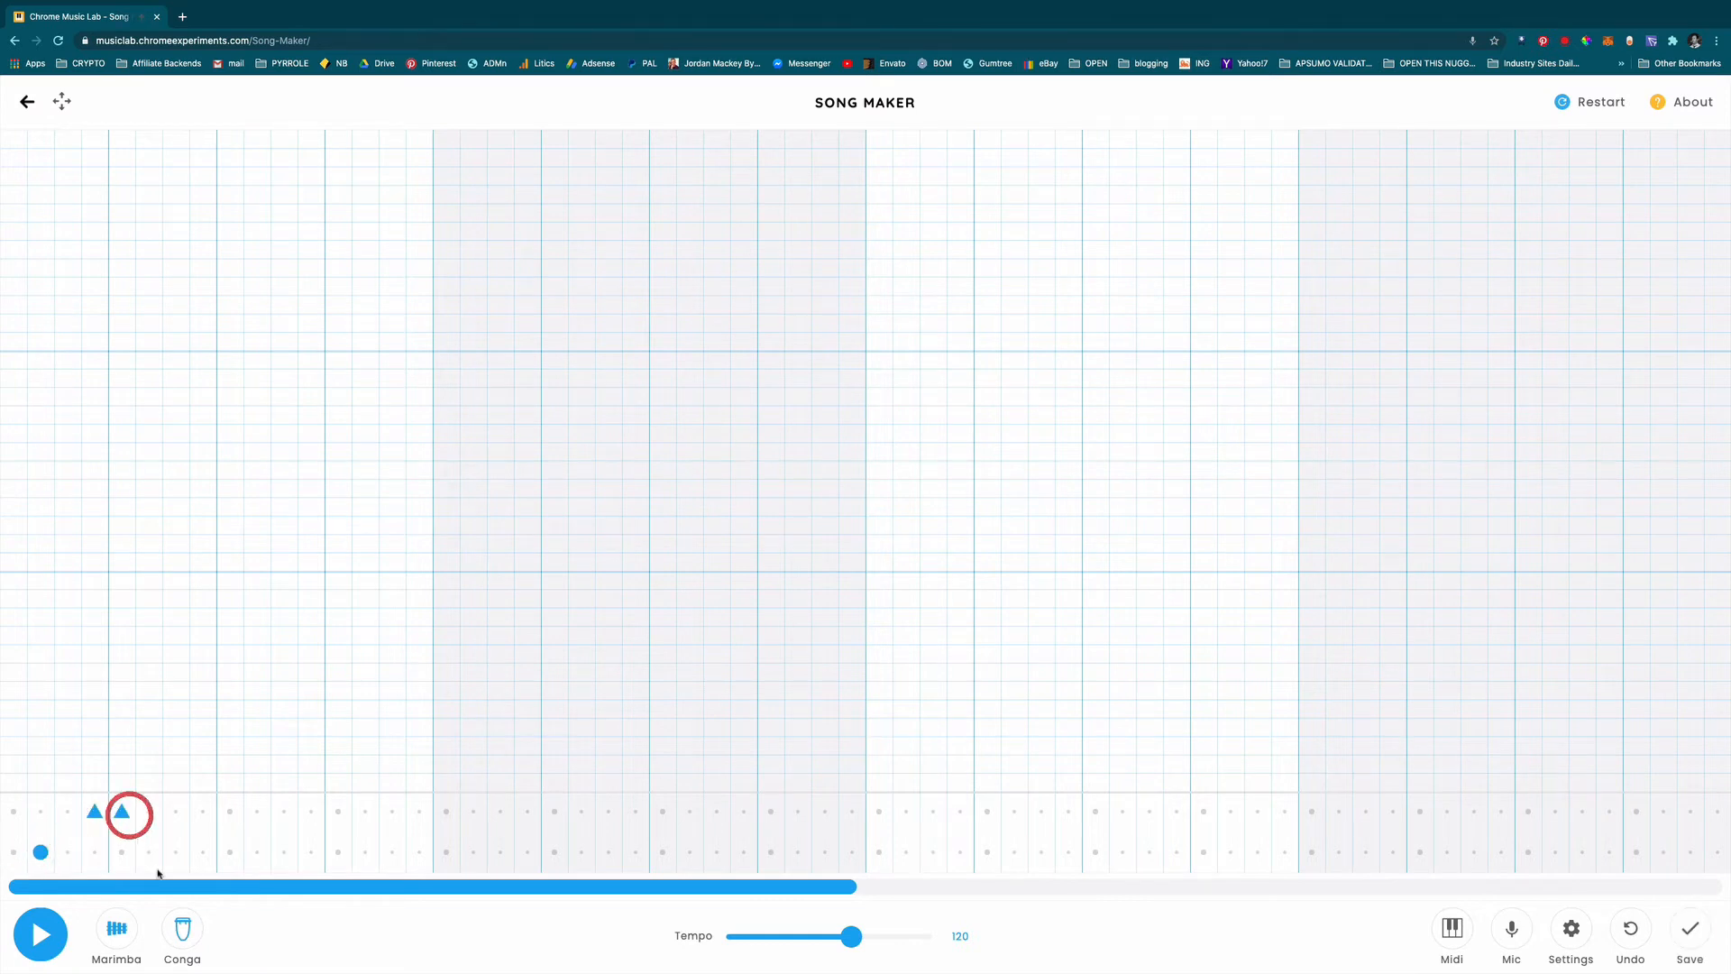
click(149, 851)
- Erase the high and low conga beats from the first bar
drag(122, 812, 85, 817)
click(42, 850)
click(149, 851)
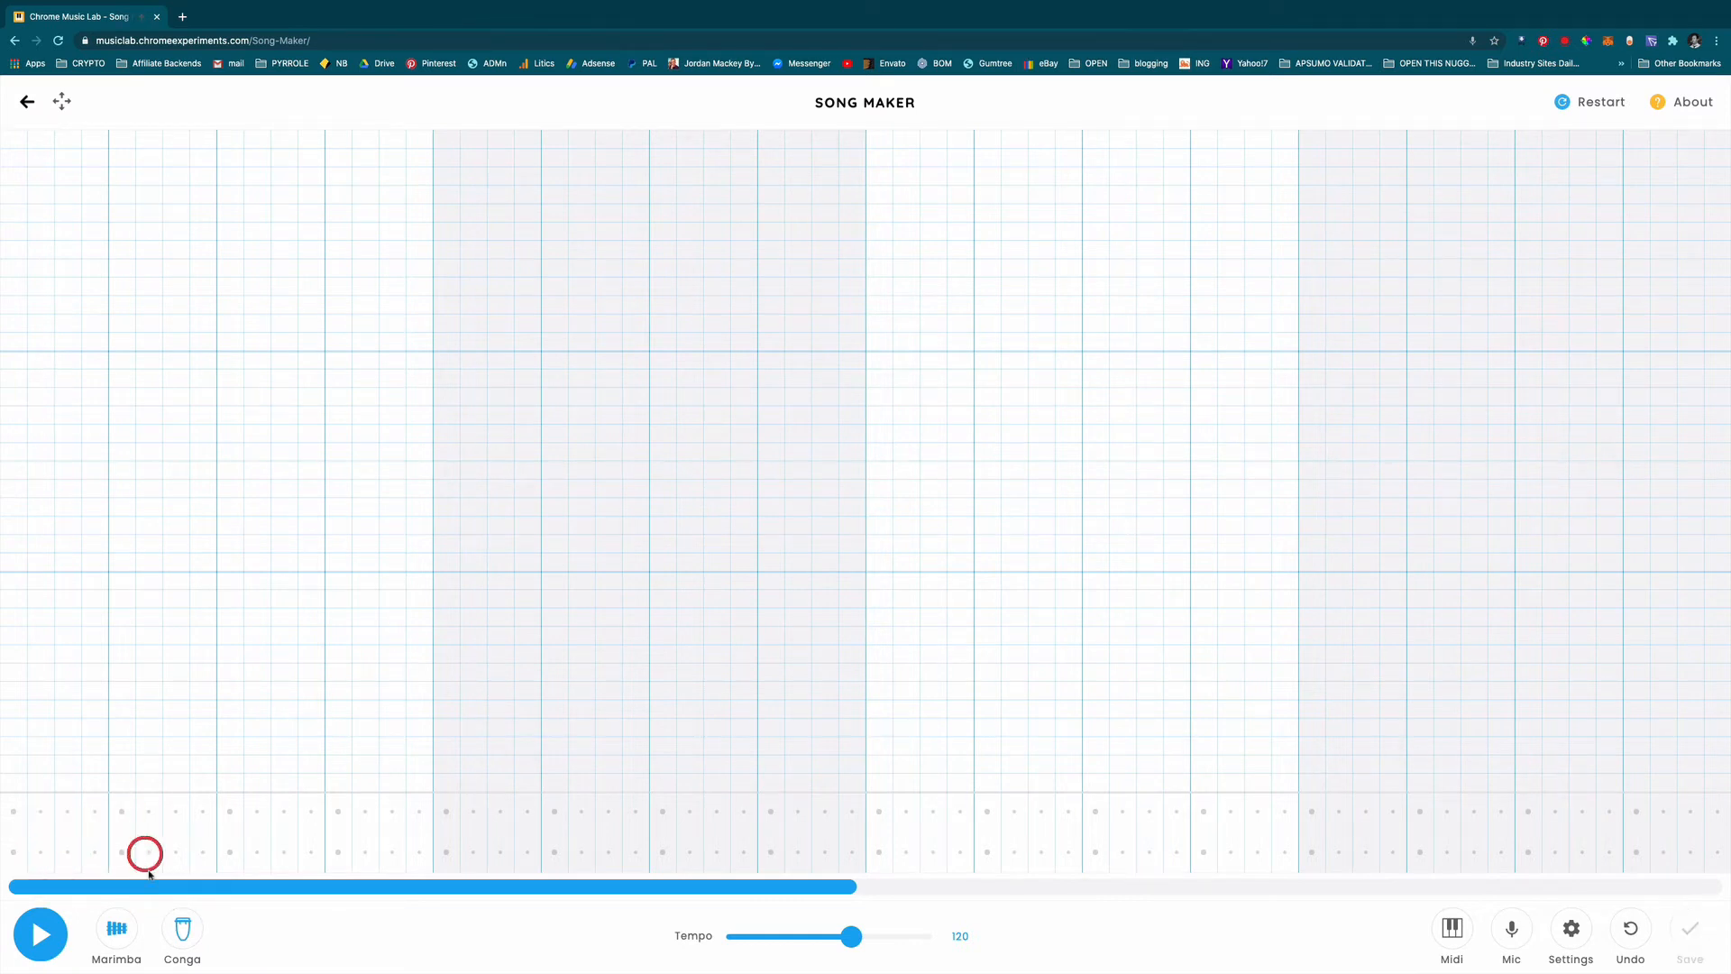
- Switch the percussion sound to Electronic and mark bar one's beats with a second-row Marimba note followed by three lowest-row notes
click(182, 928)
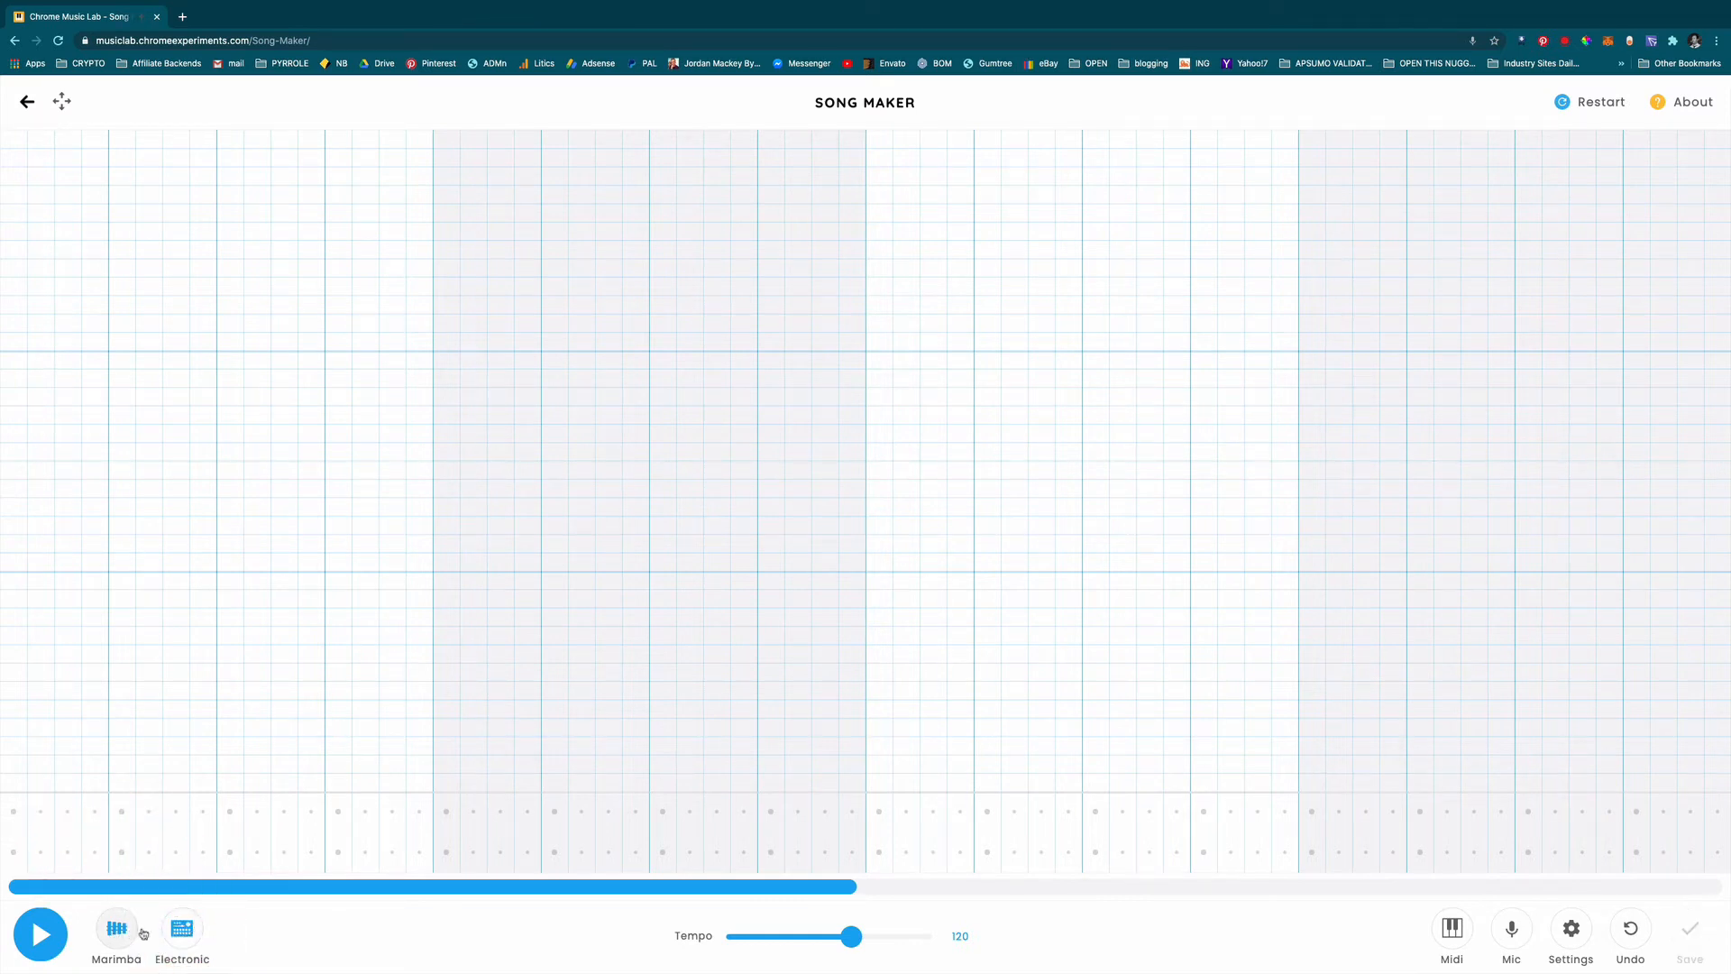
click(14, 764)
click(95, 781)
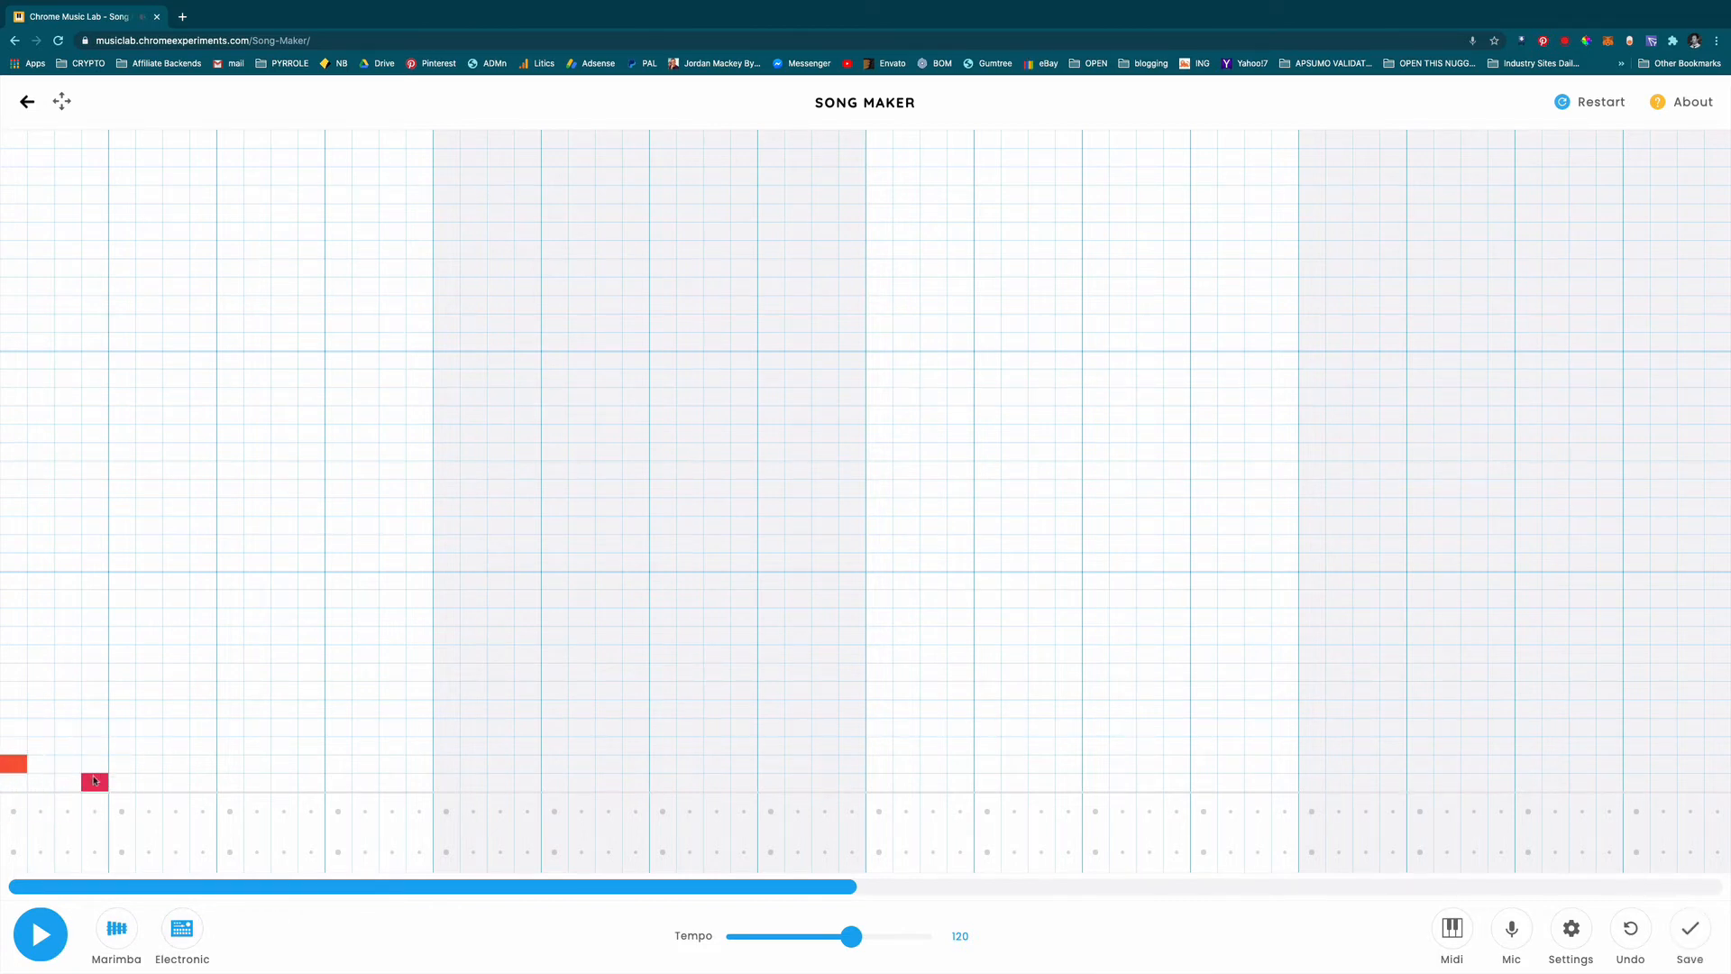
click(94, 780)
click(122, 783)
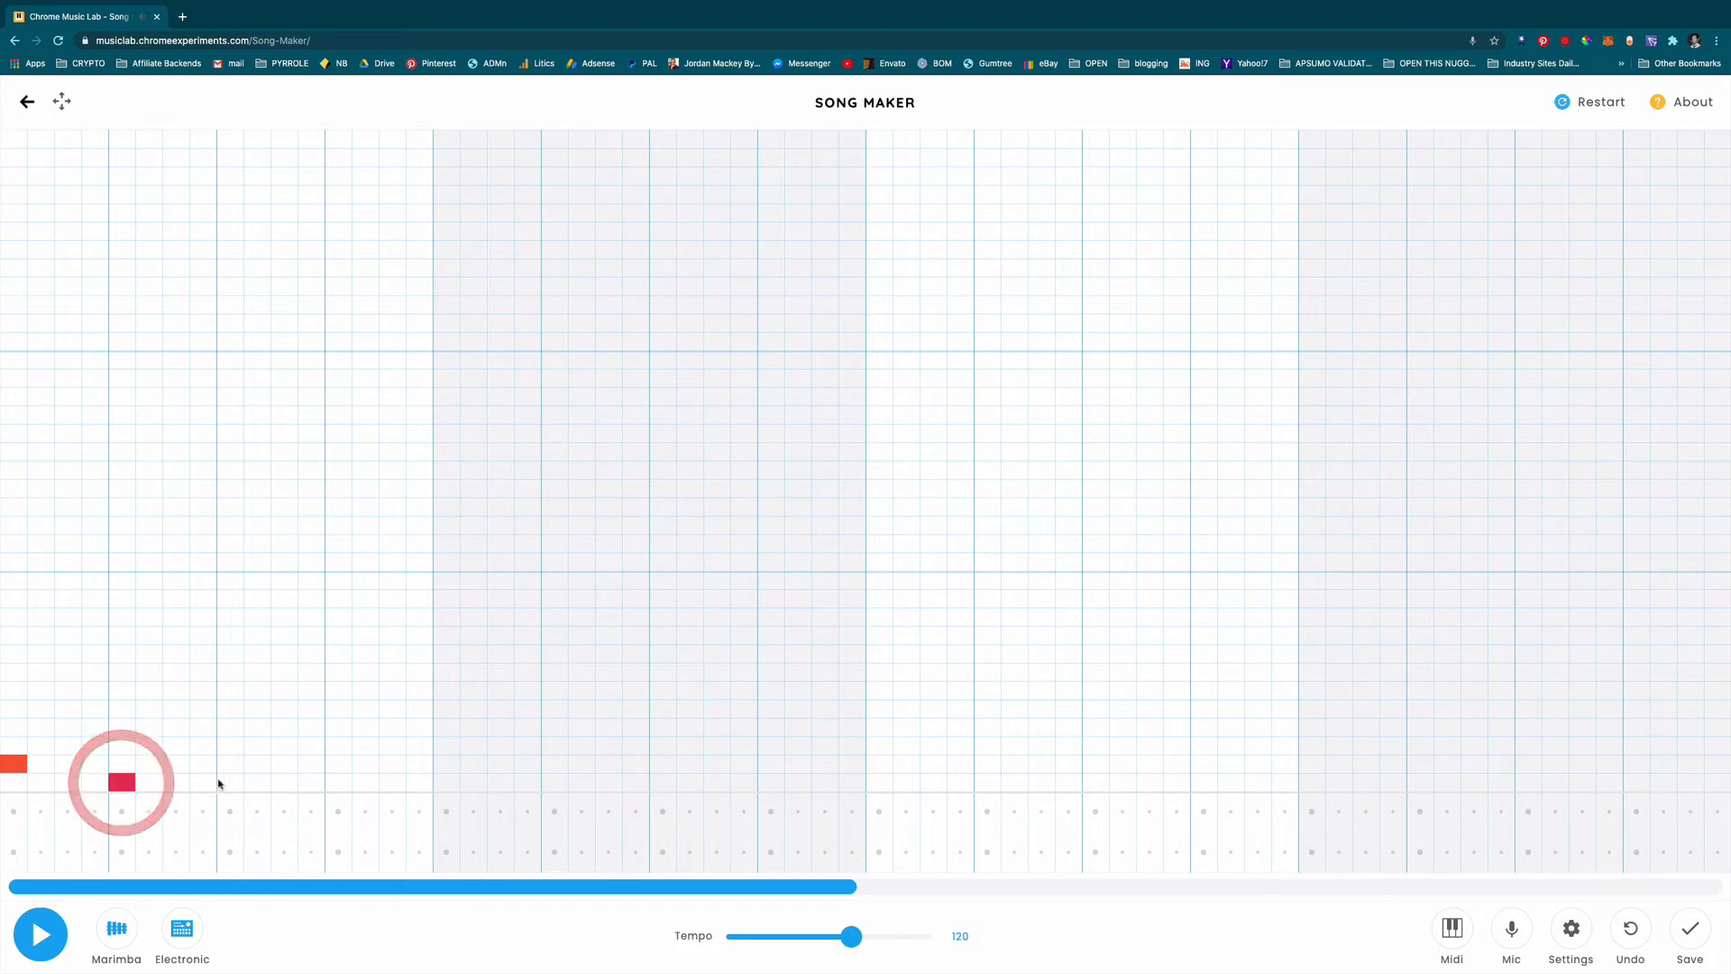
click(233, 782)
click(338, 782)
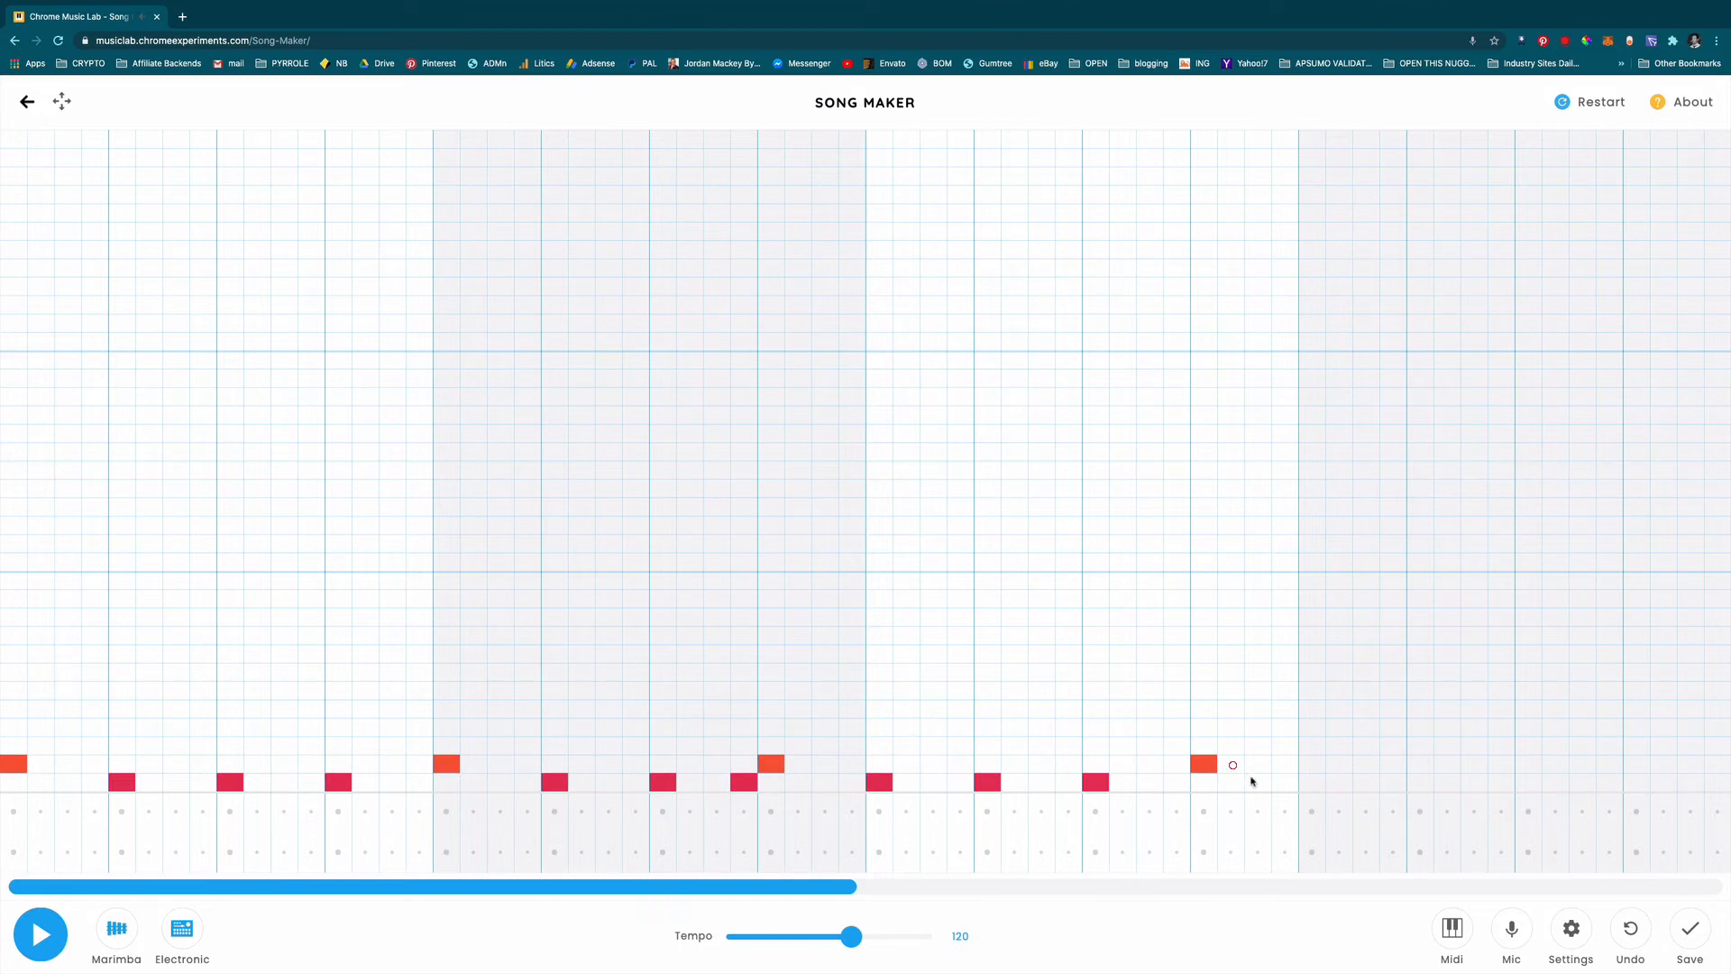
- Place lowest-row Marimba notes on bar four's first two beats and just before beat three, with a second-row note on beat three
click(1312, 781)
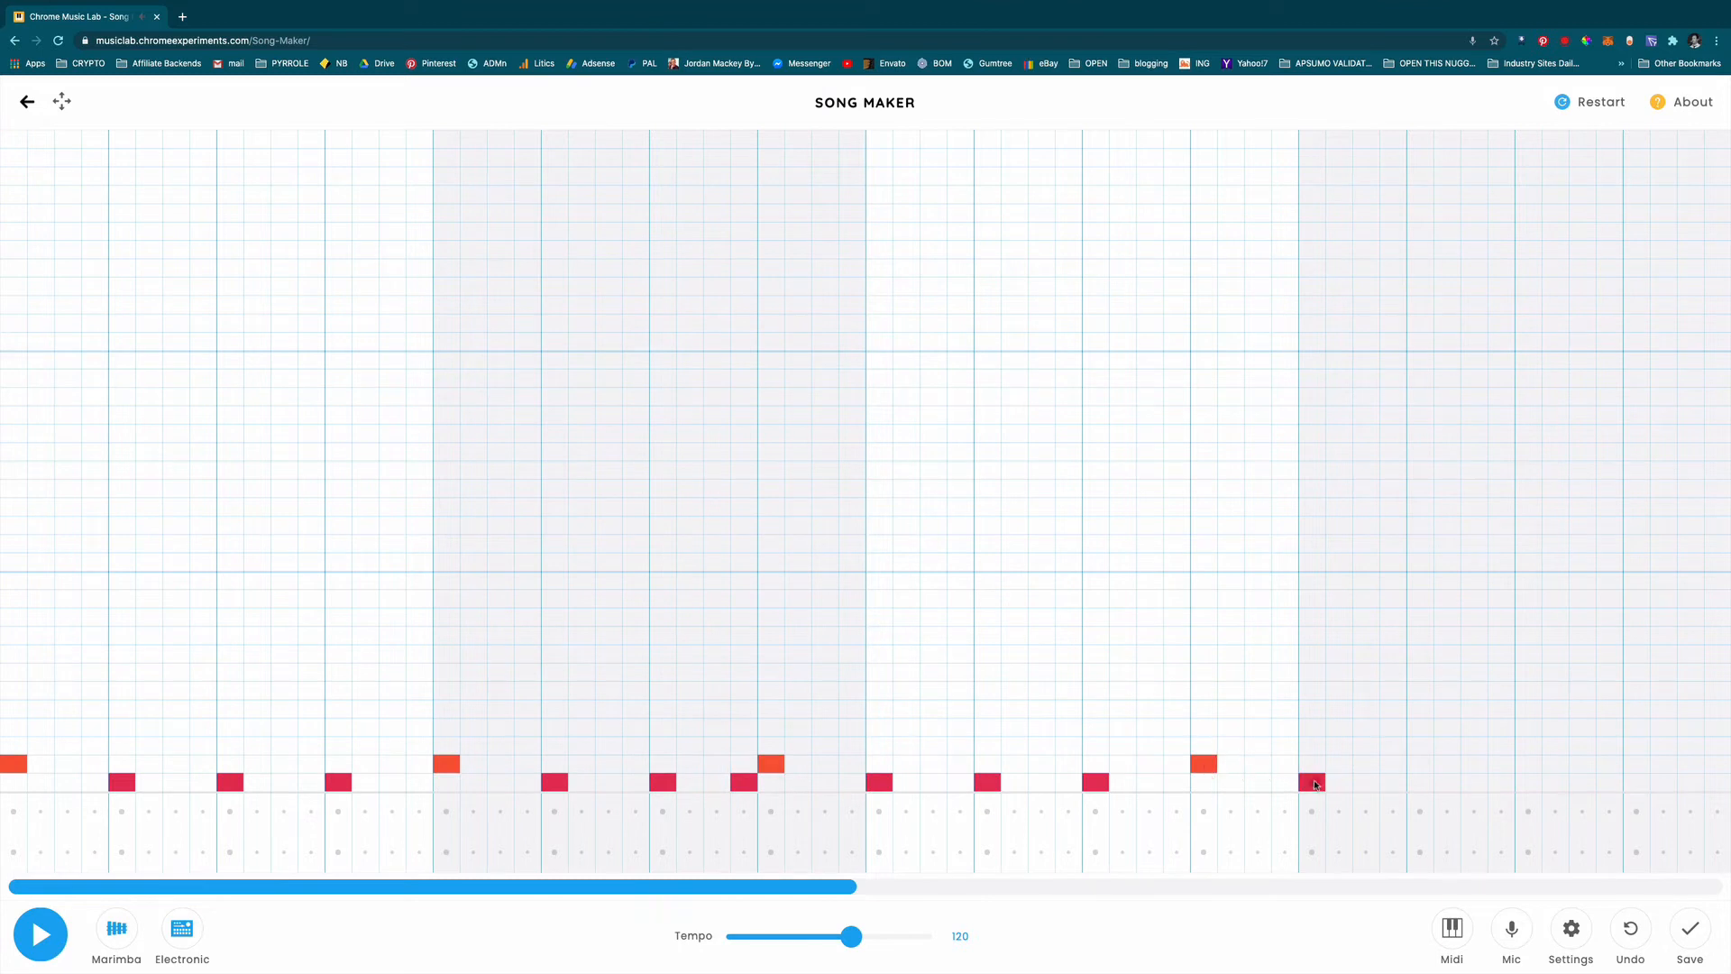
click(1420, 783)
click(1501, 781)
click(1528, 764)
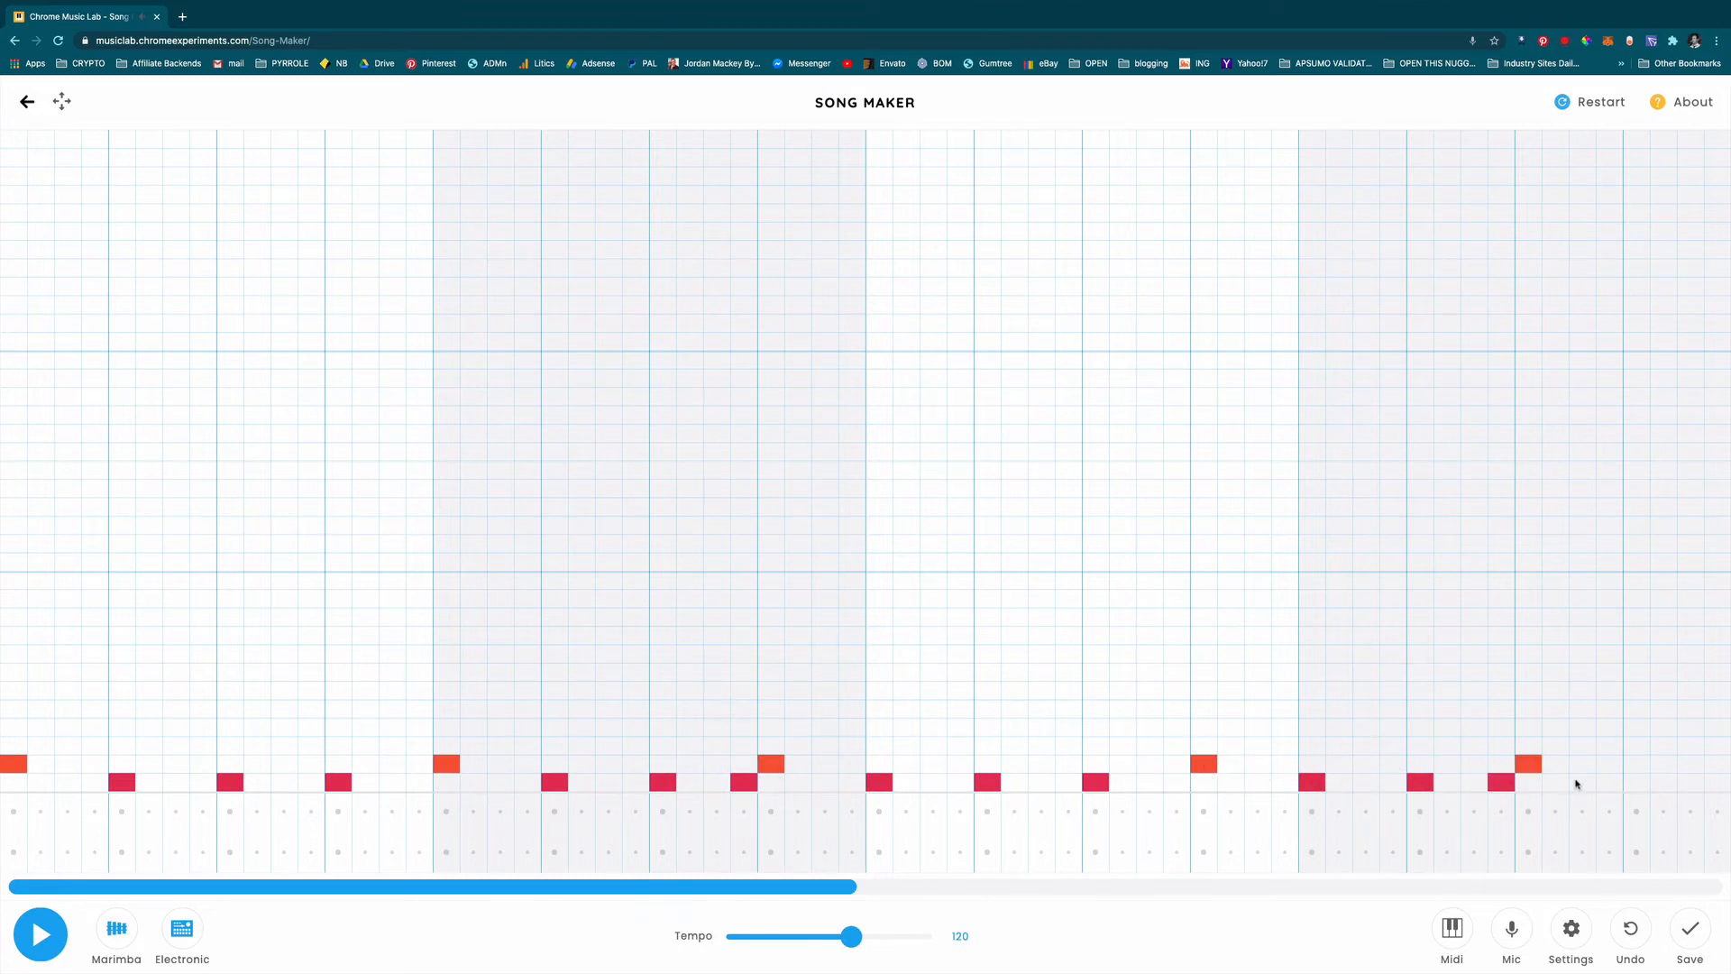
scroll(1627, 785, right, 10)
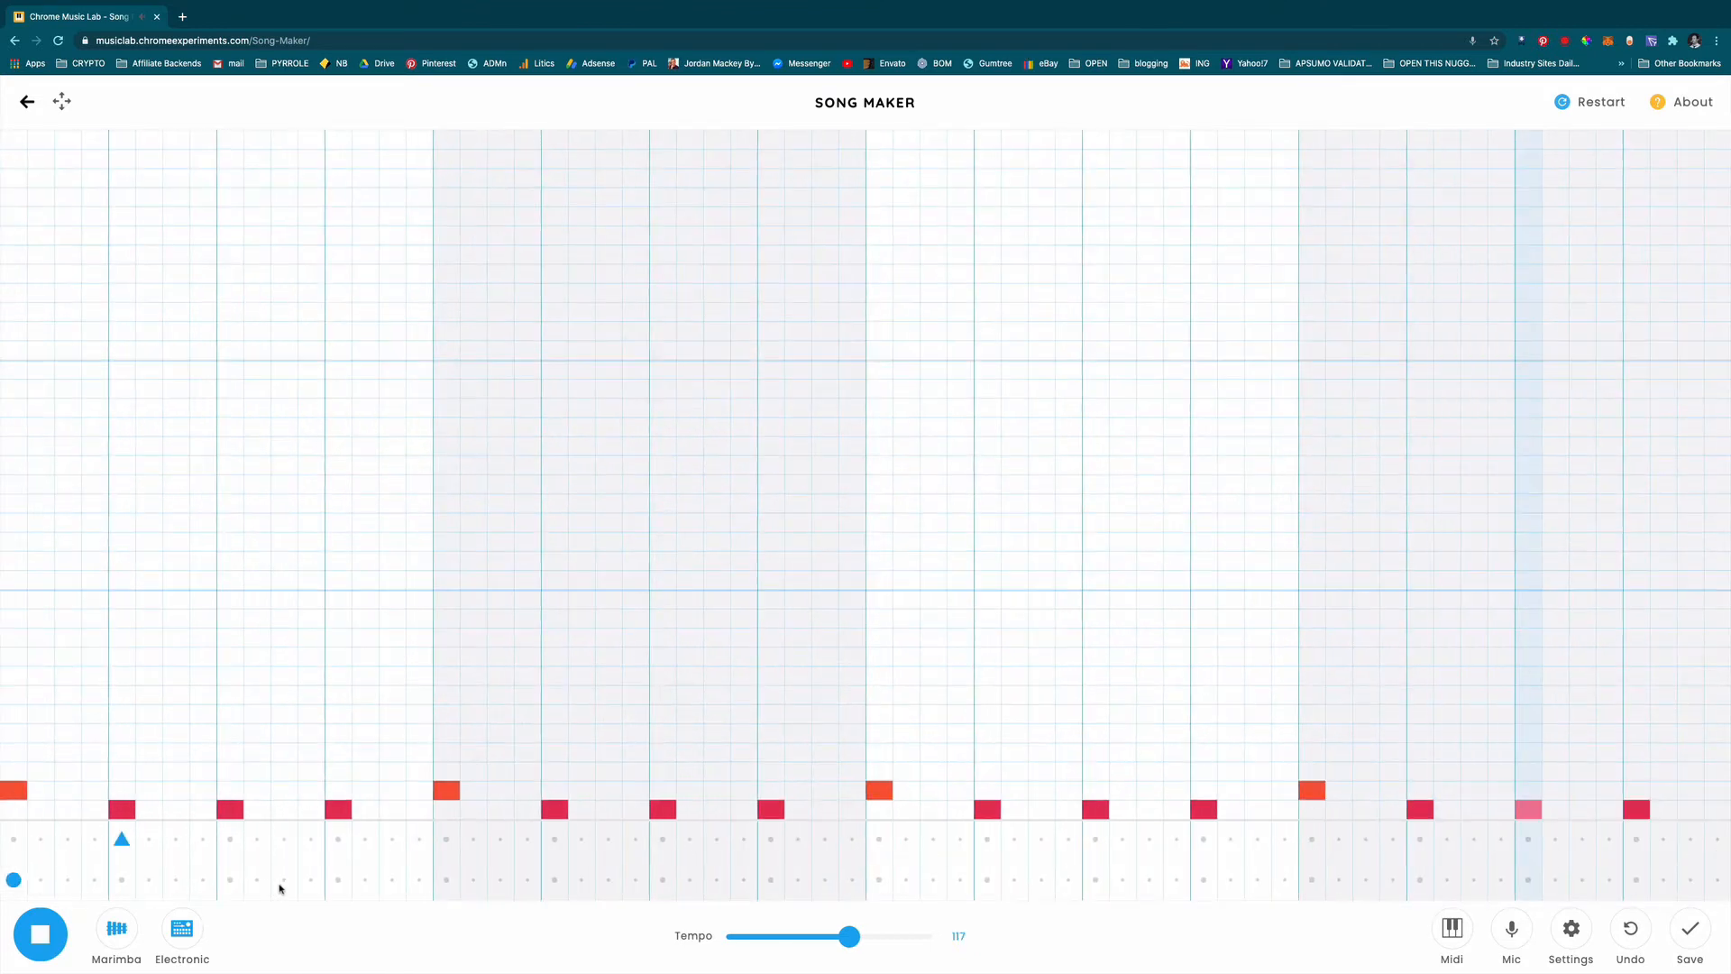
- Add high Electronic beats on beat four of bar one and beats two and four of bar two, with low beats between them
click(279, 880)
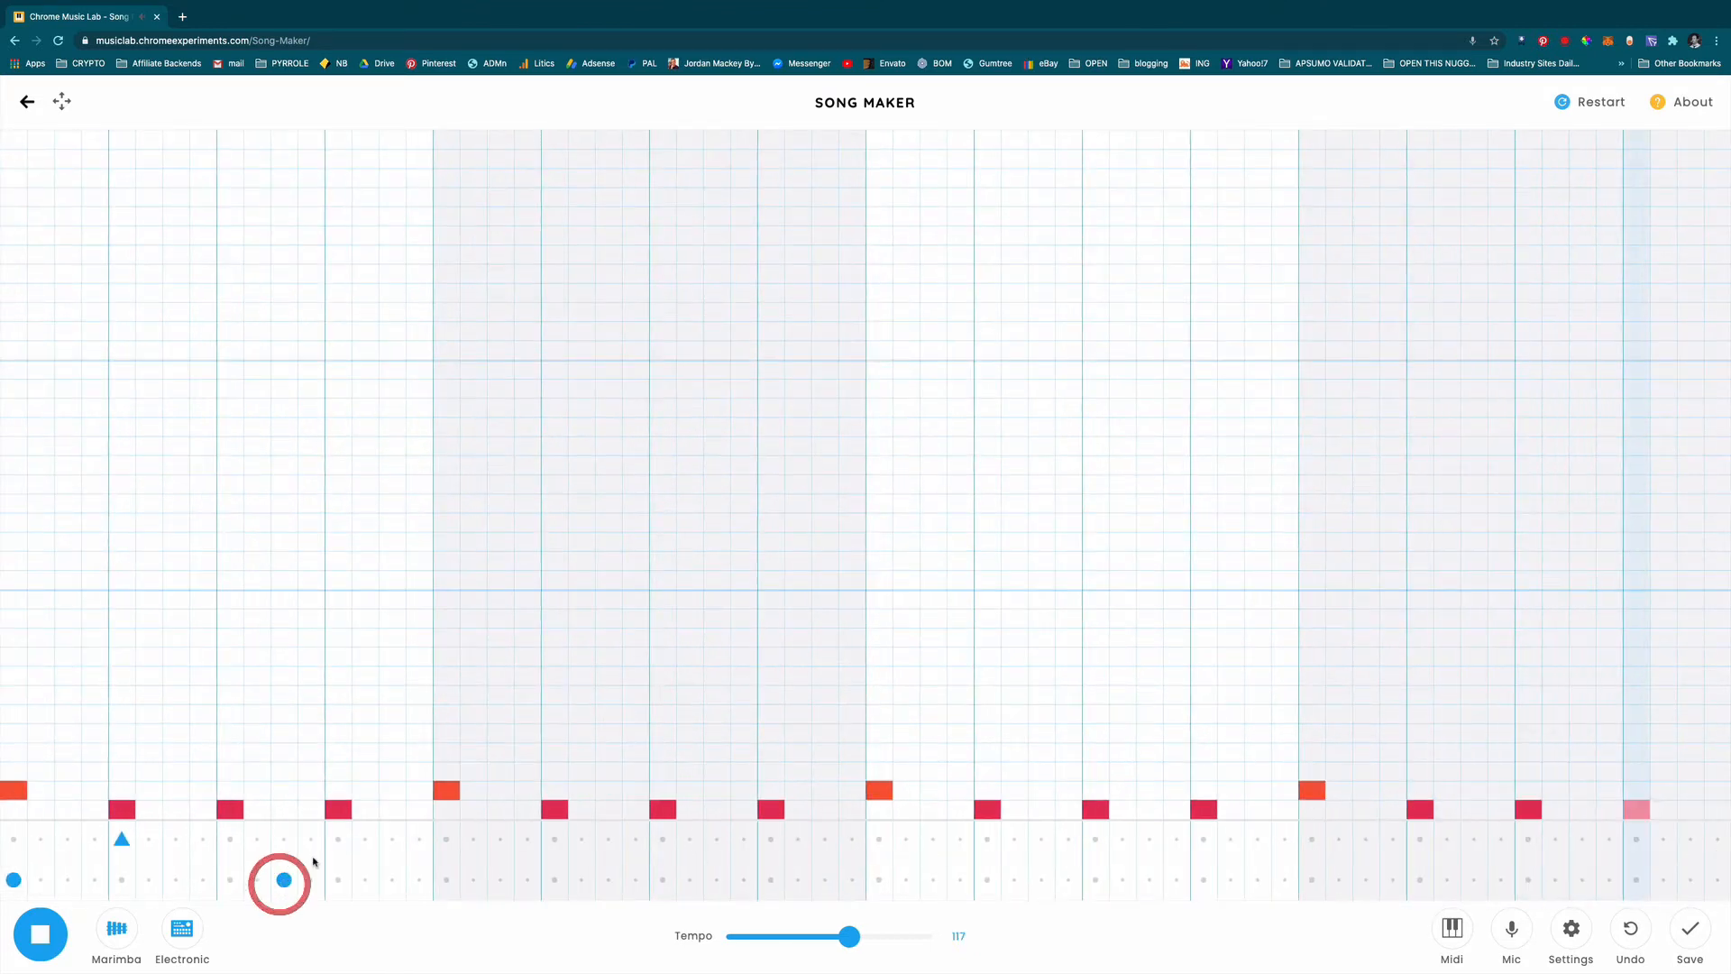
click(332, 840)
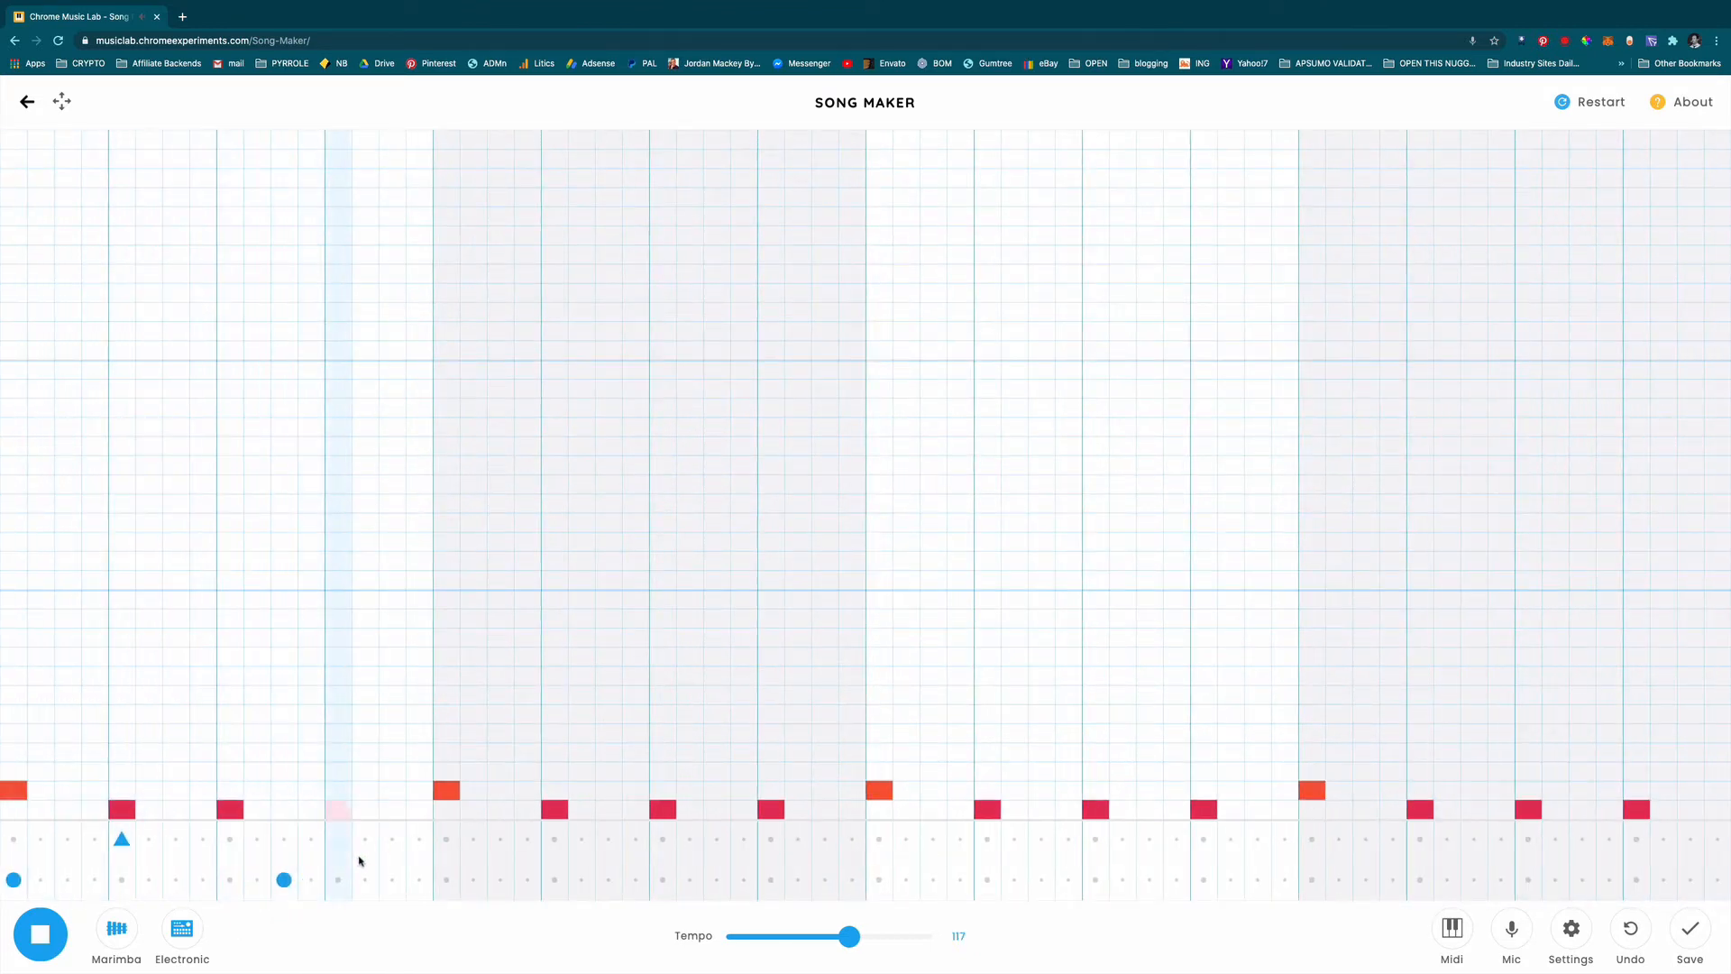
click(446, 879)
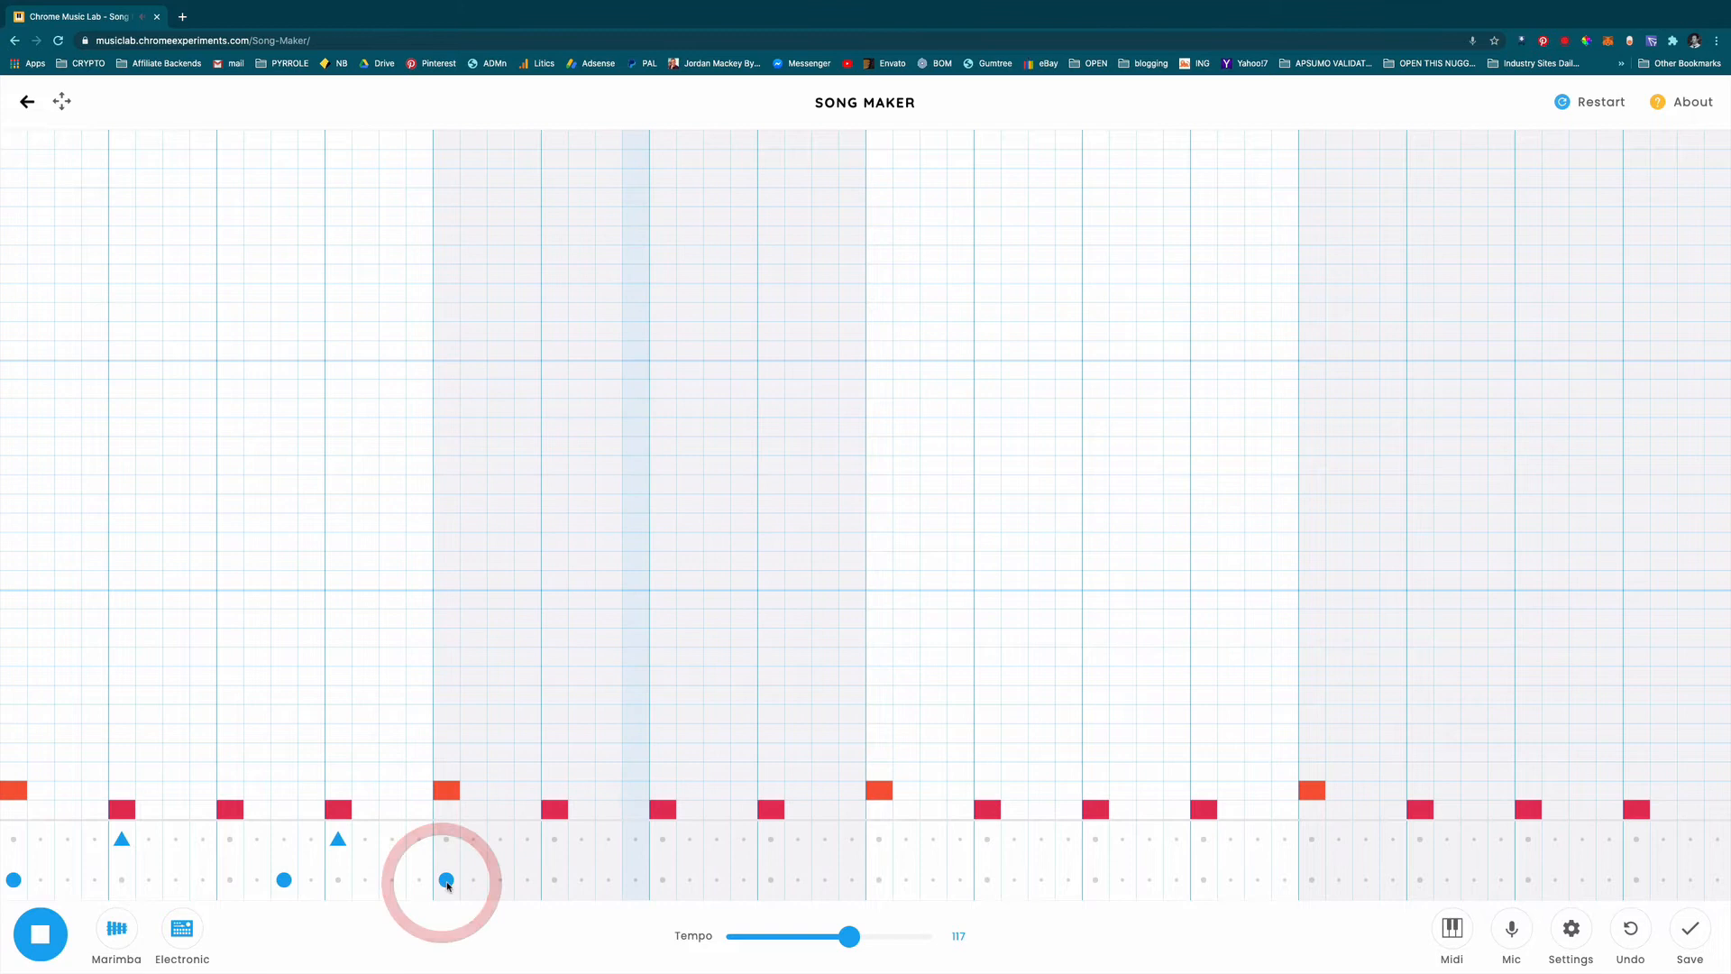
click(553, 839)
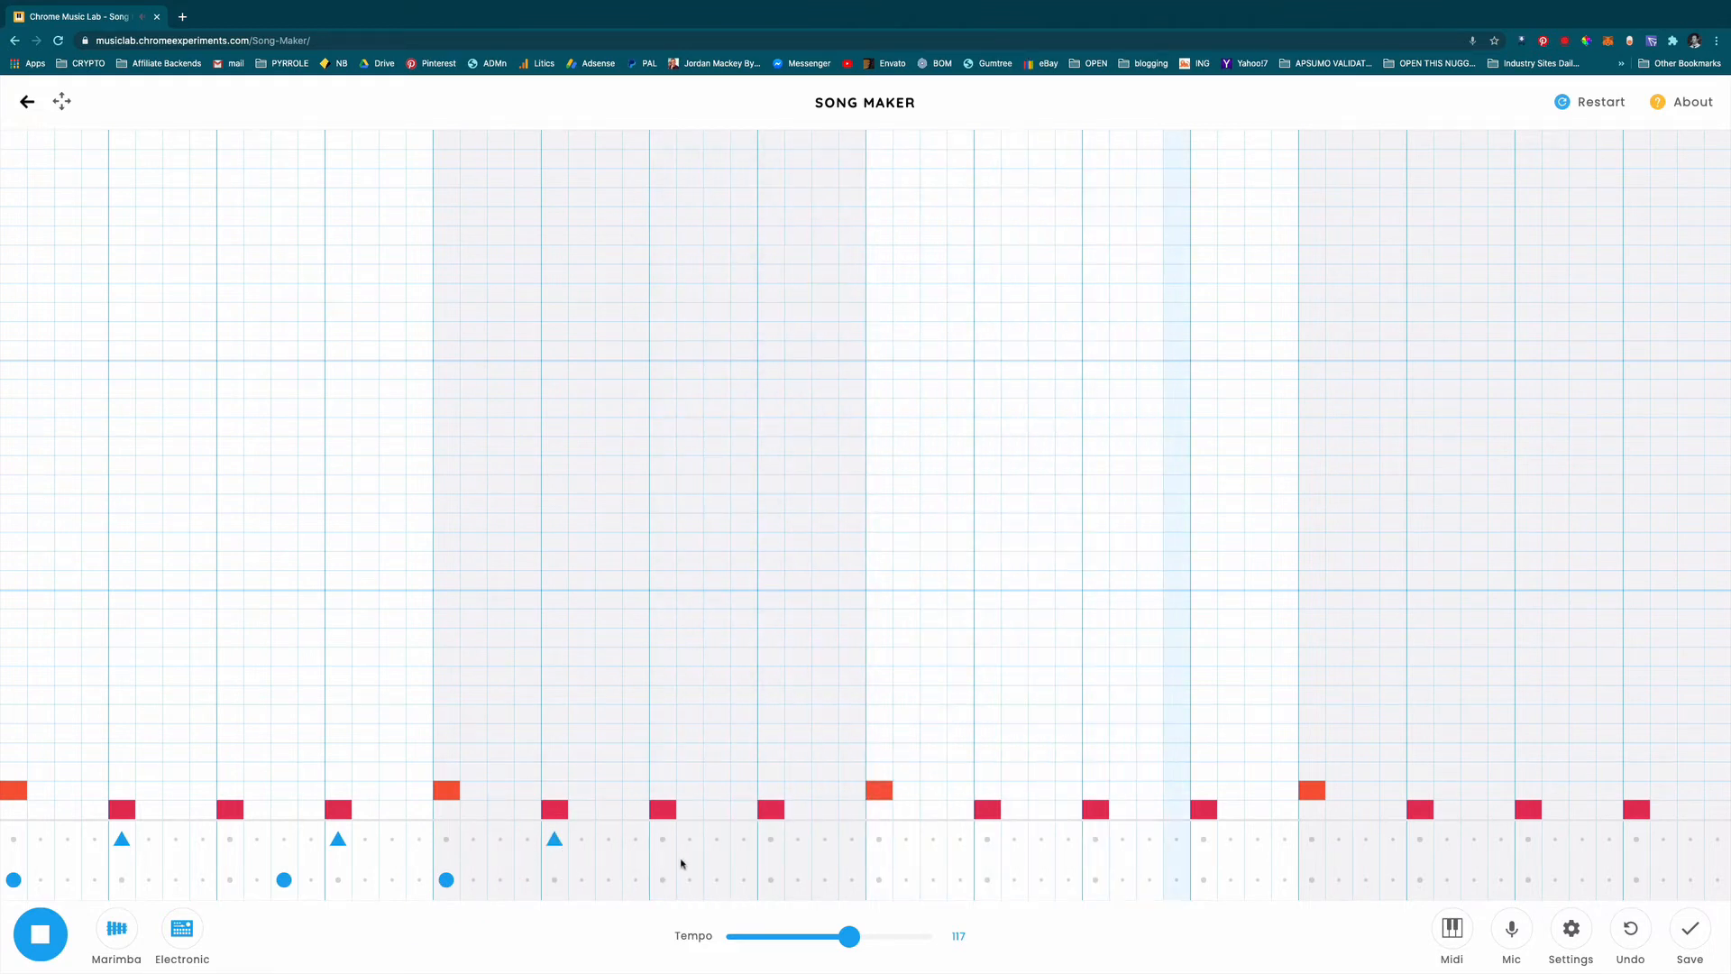
click(717, 880)
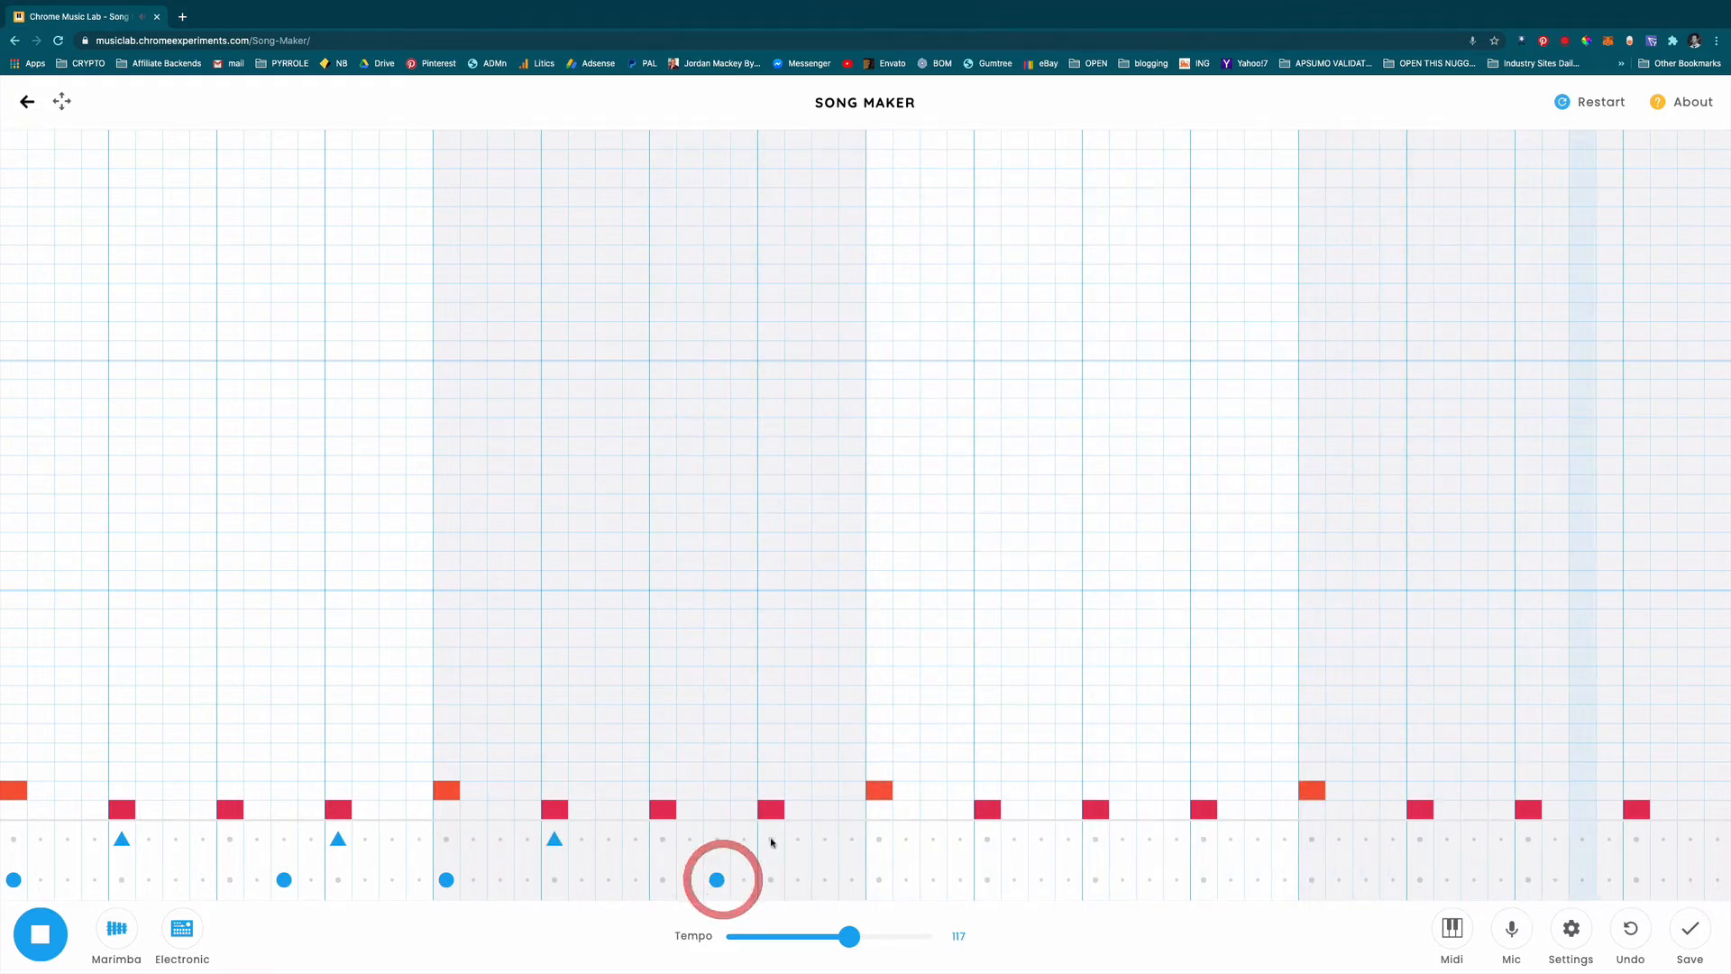
click(771, 838)
click(798, 880)
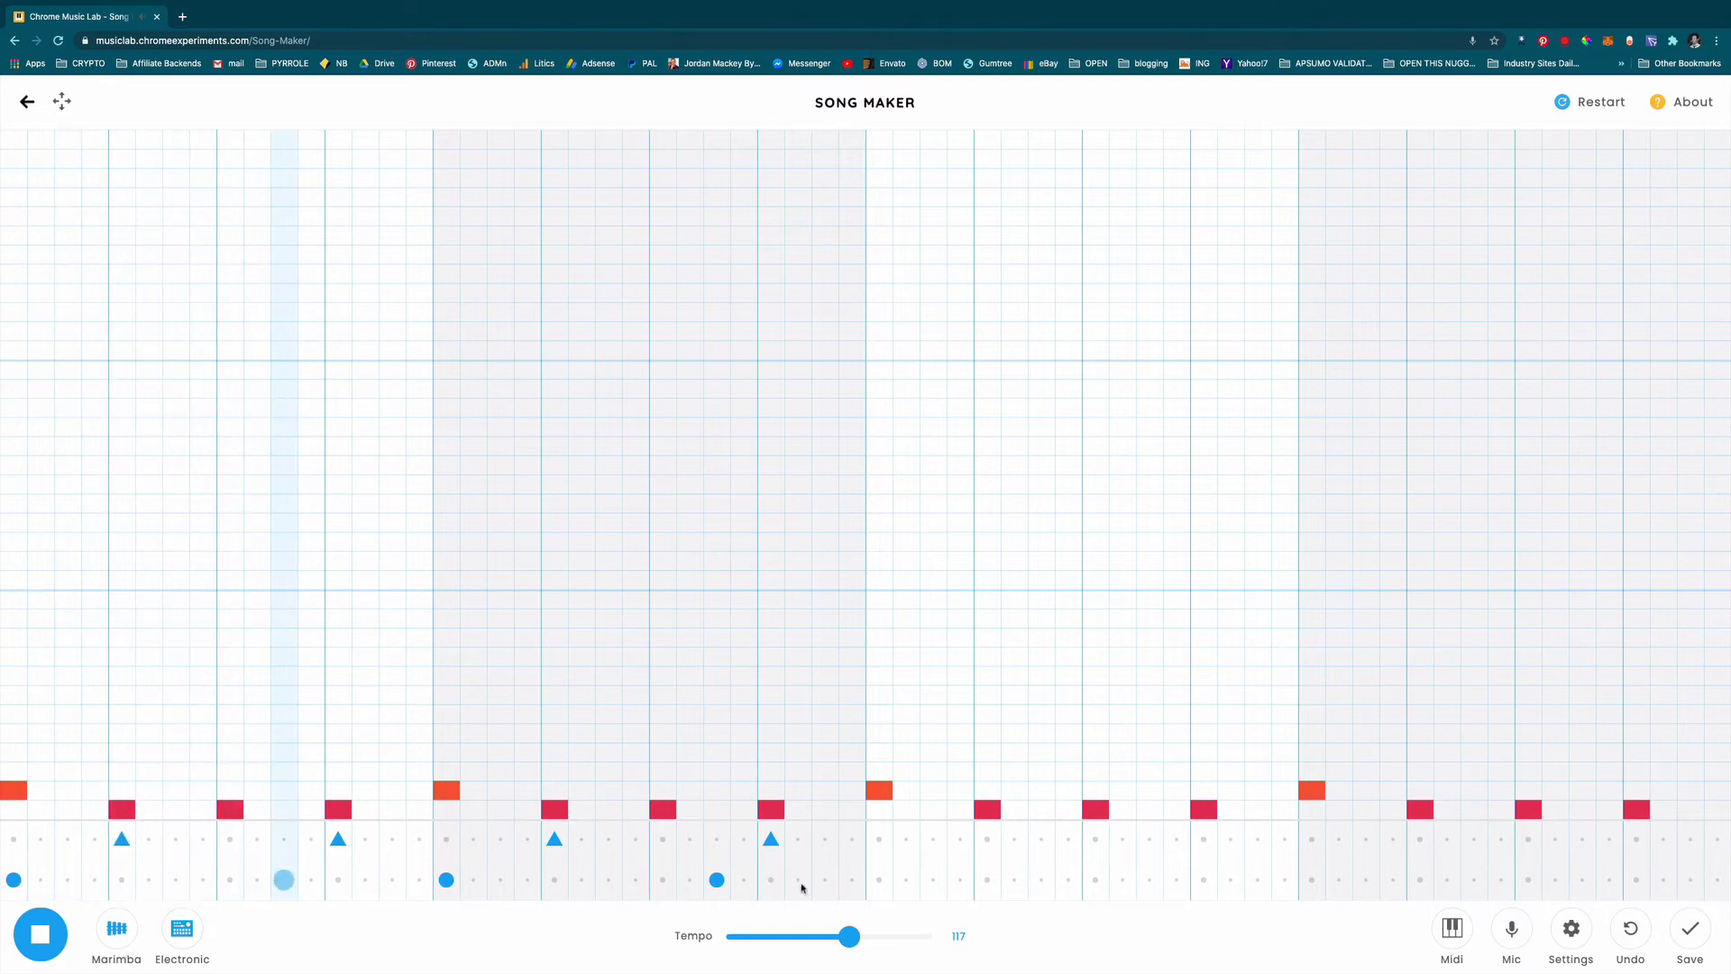
- Audition the rhythm without the low beat at the start of bar two, and restore that beat
click(444, 879)
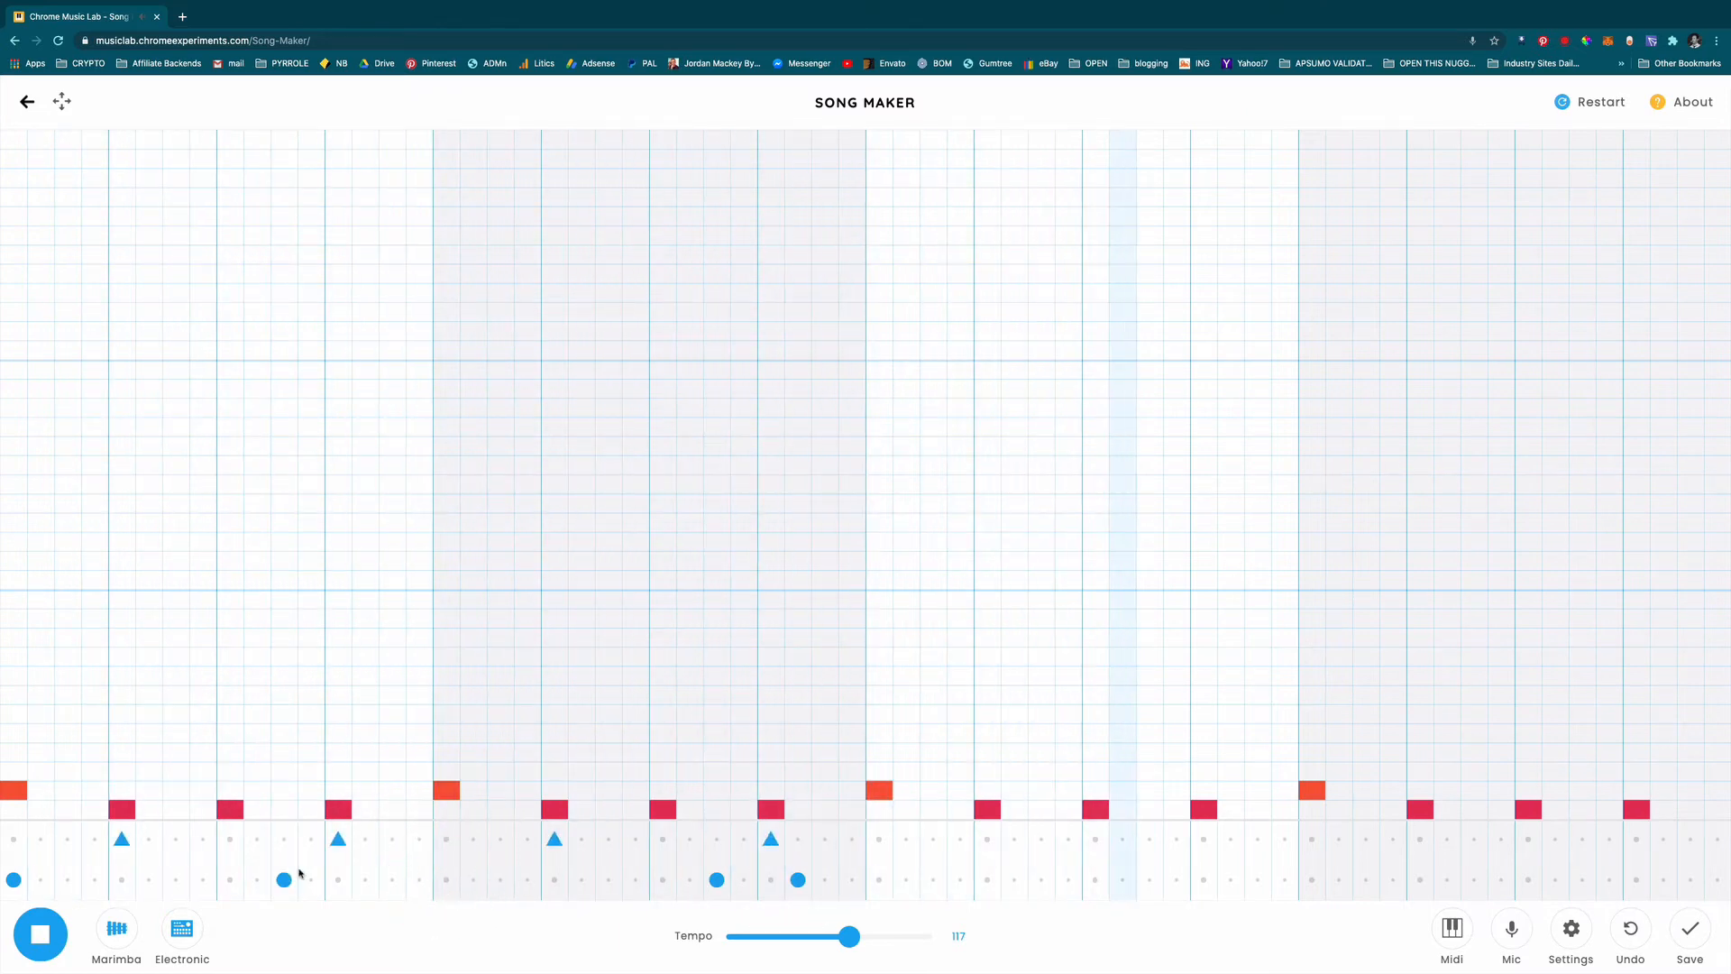
key(space)
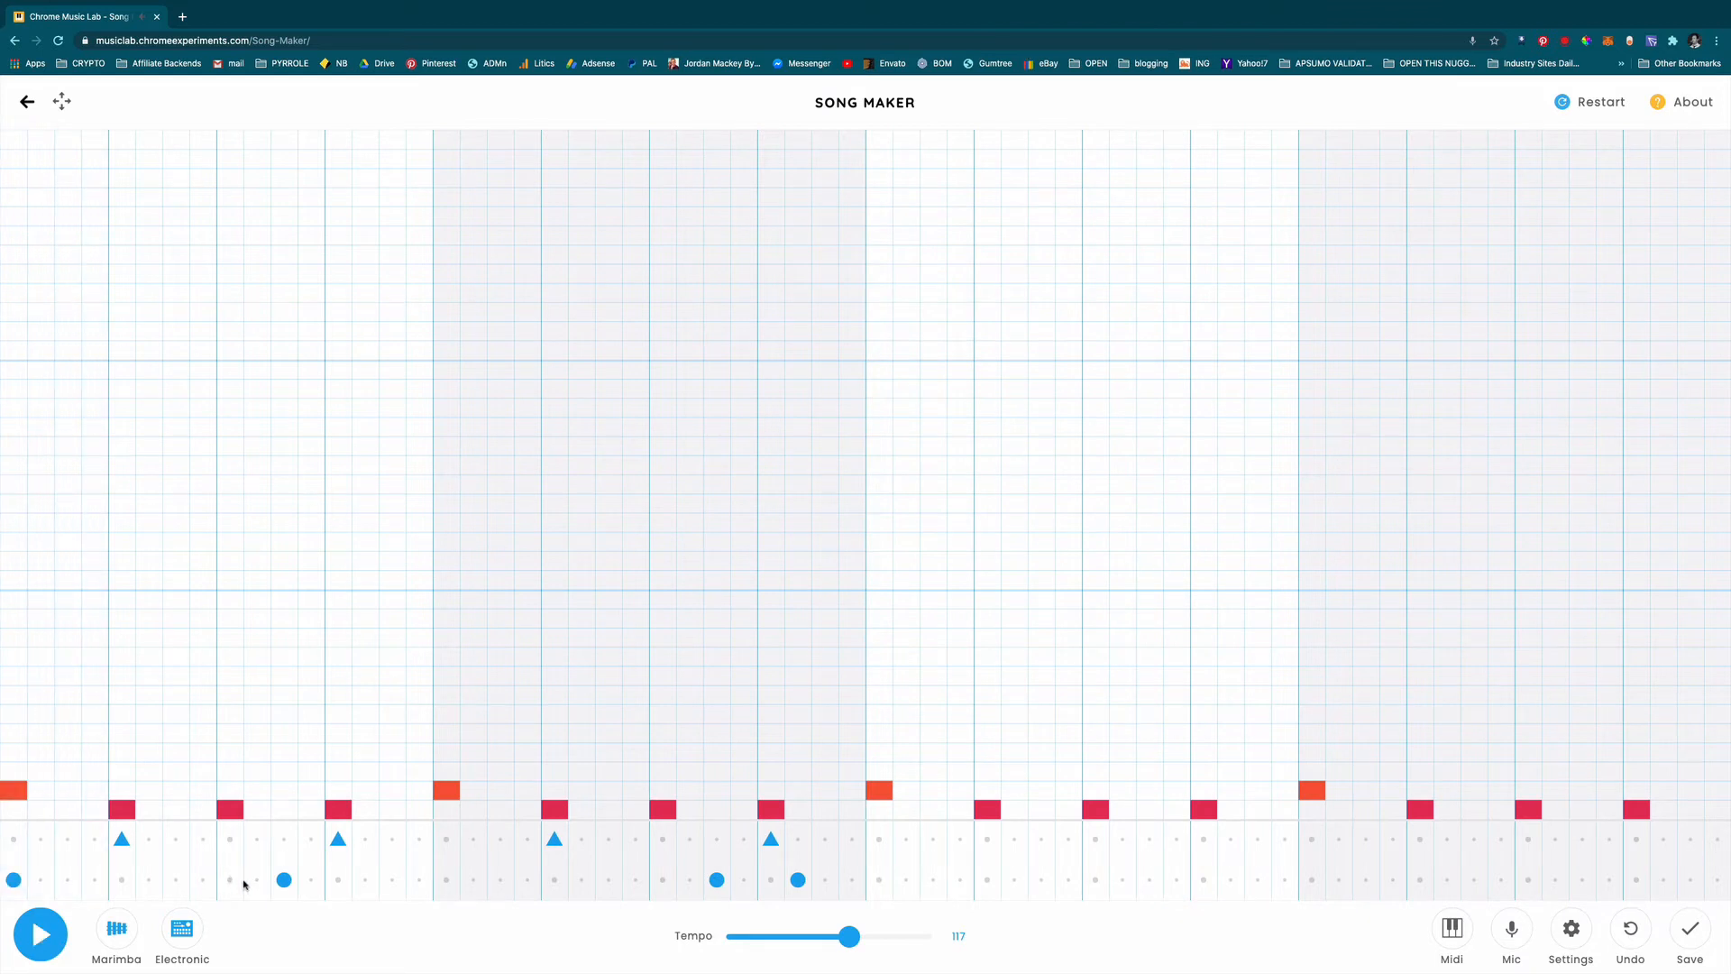
key(space)
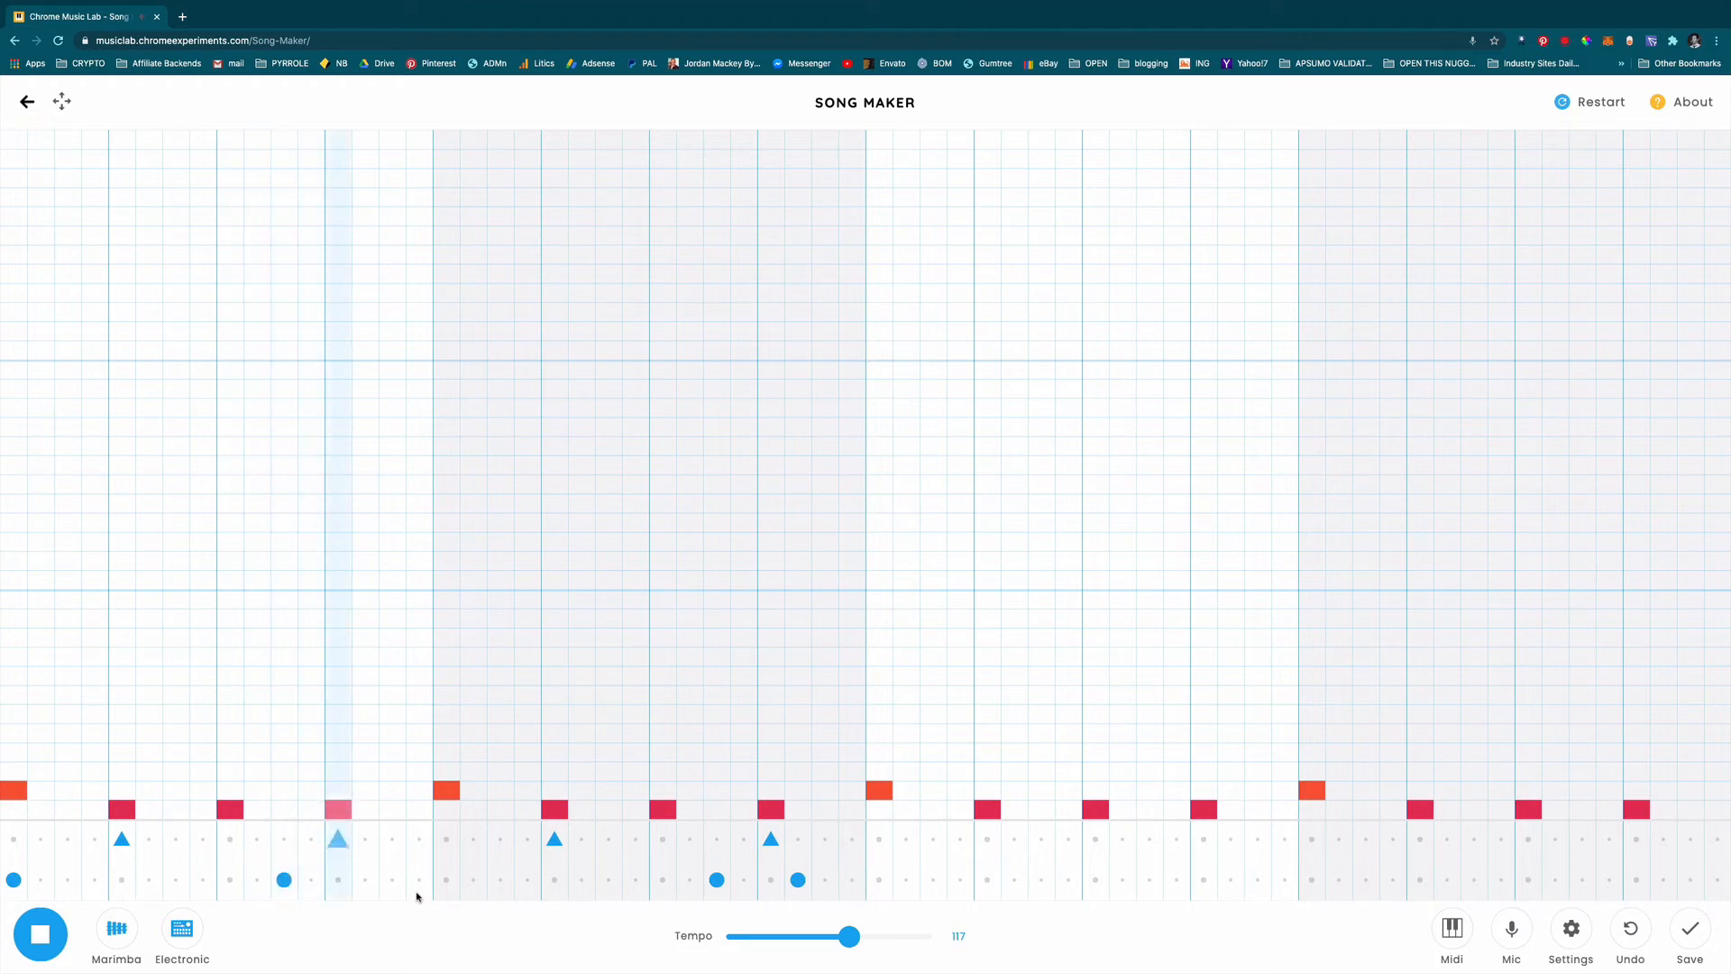
key(space)
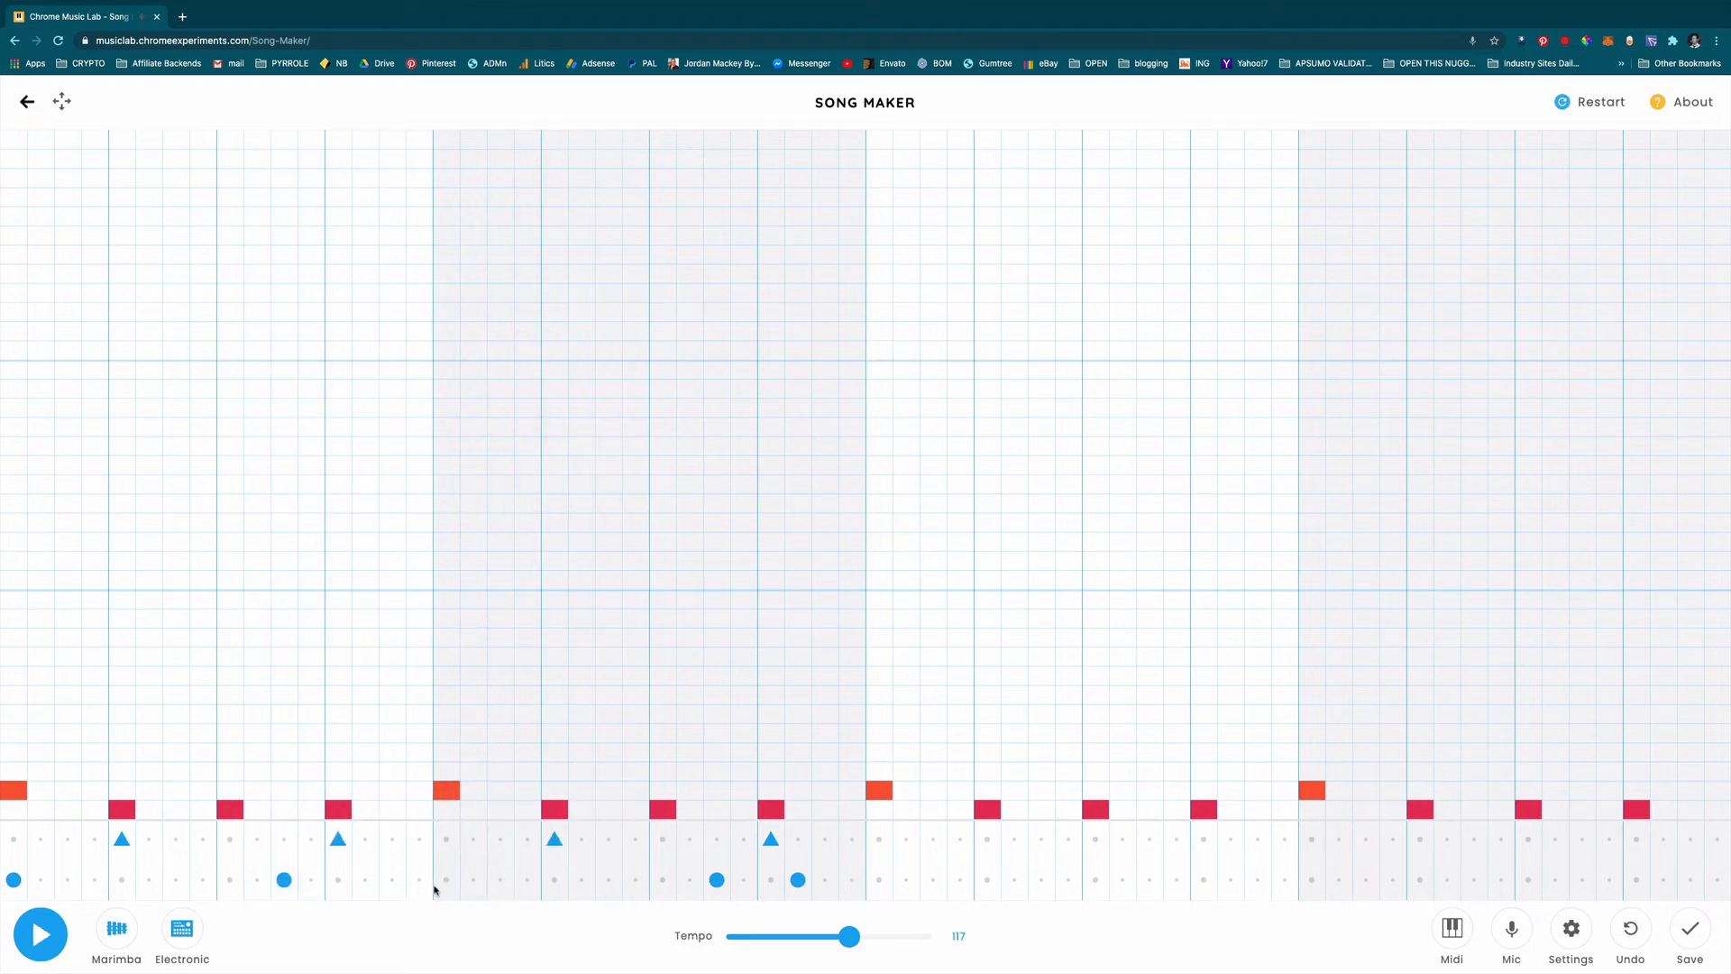
click(444, 882)
key(space)
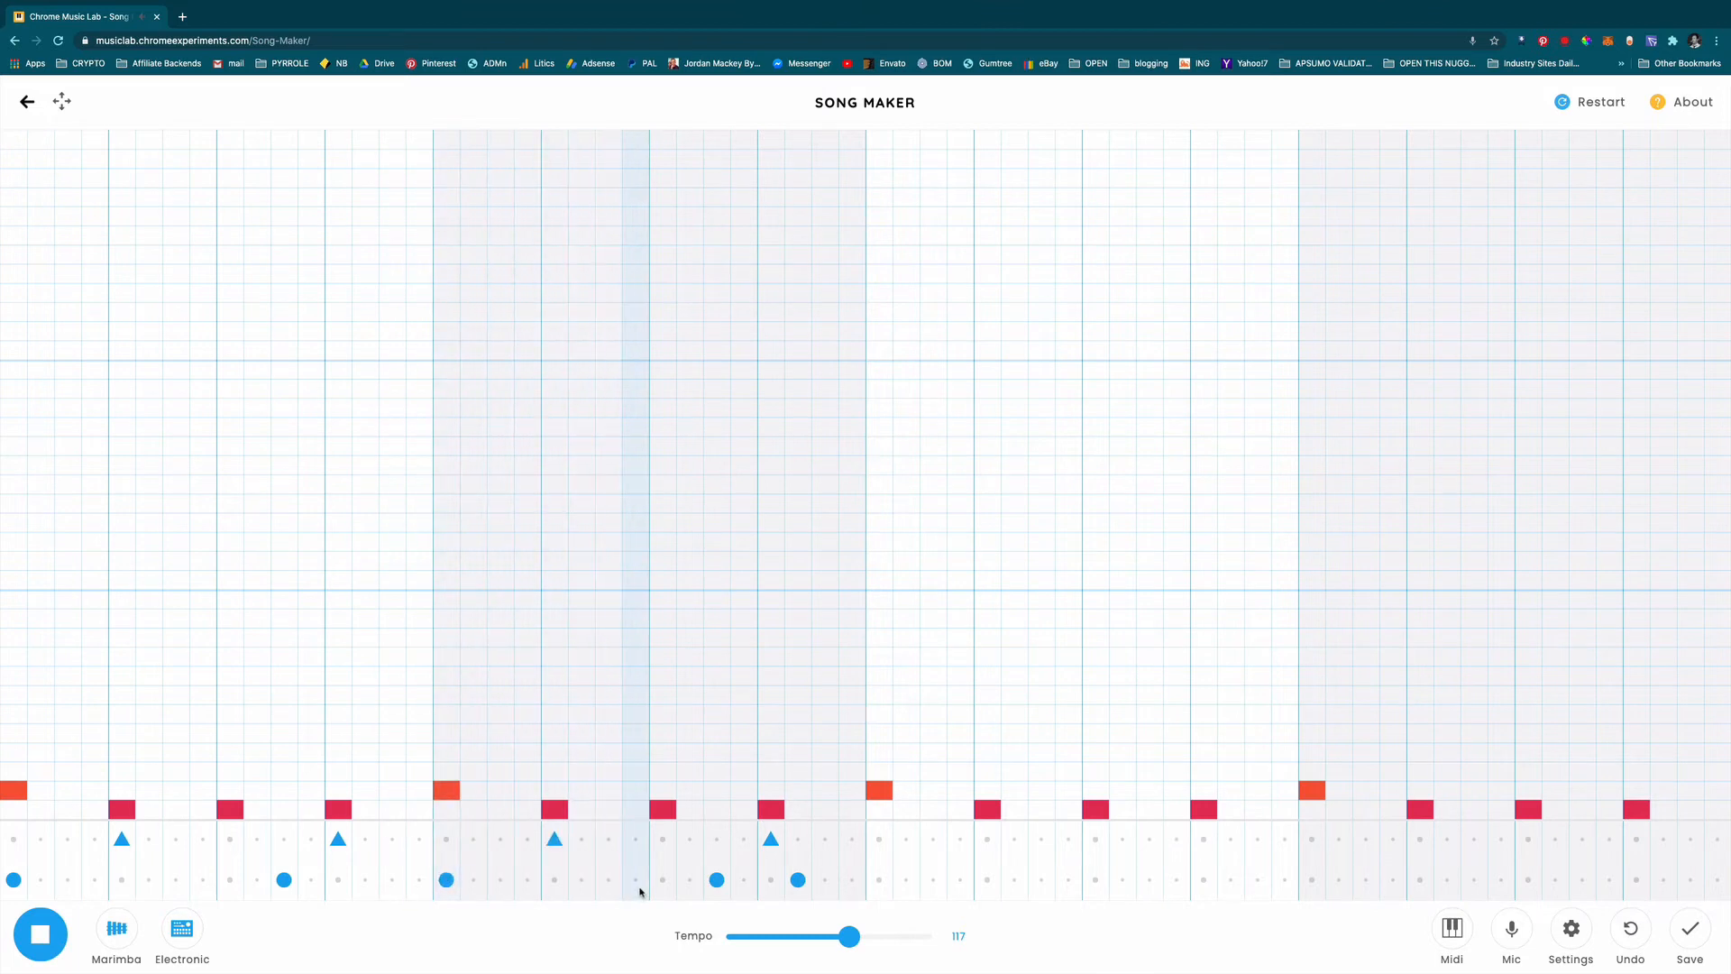
key(space)
- Repeat the two-bar pattern of low and high Electronic beats across bars three and four
click(879, 881)
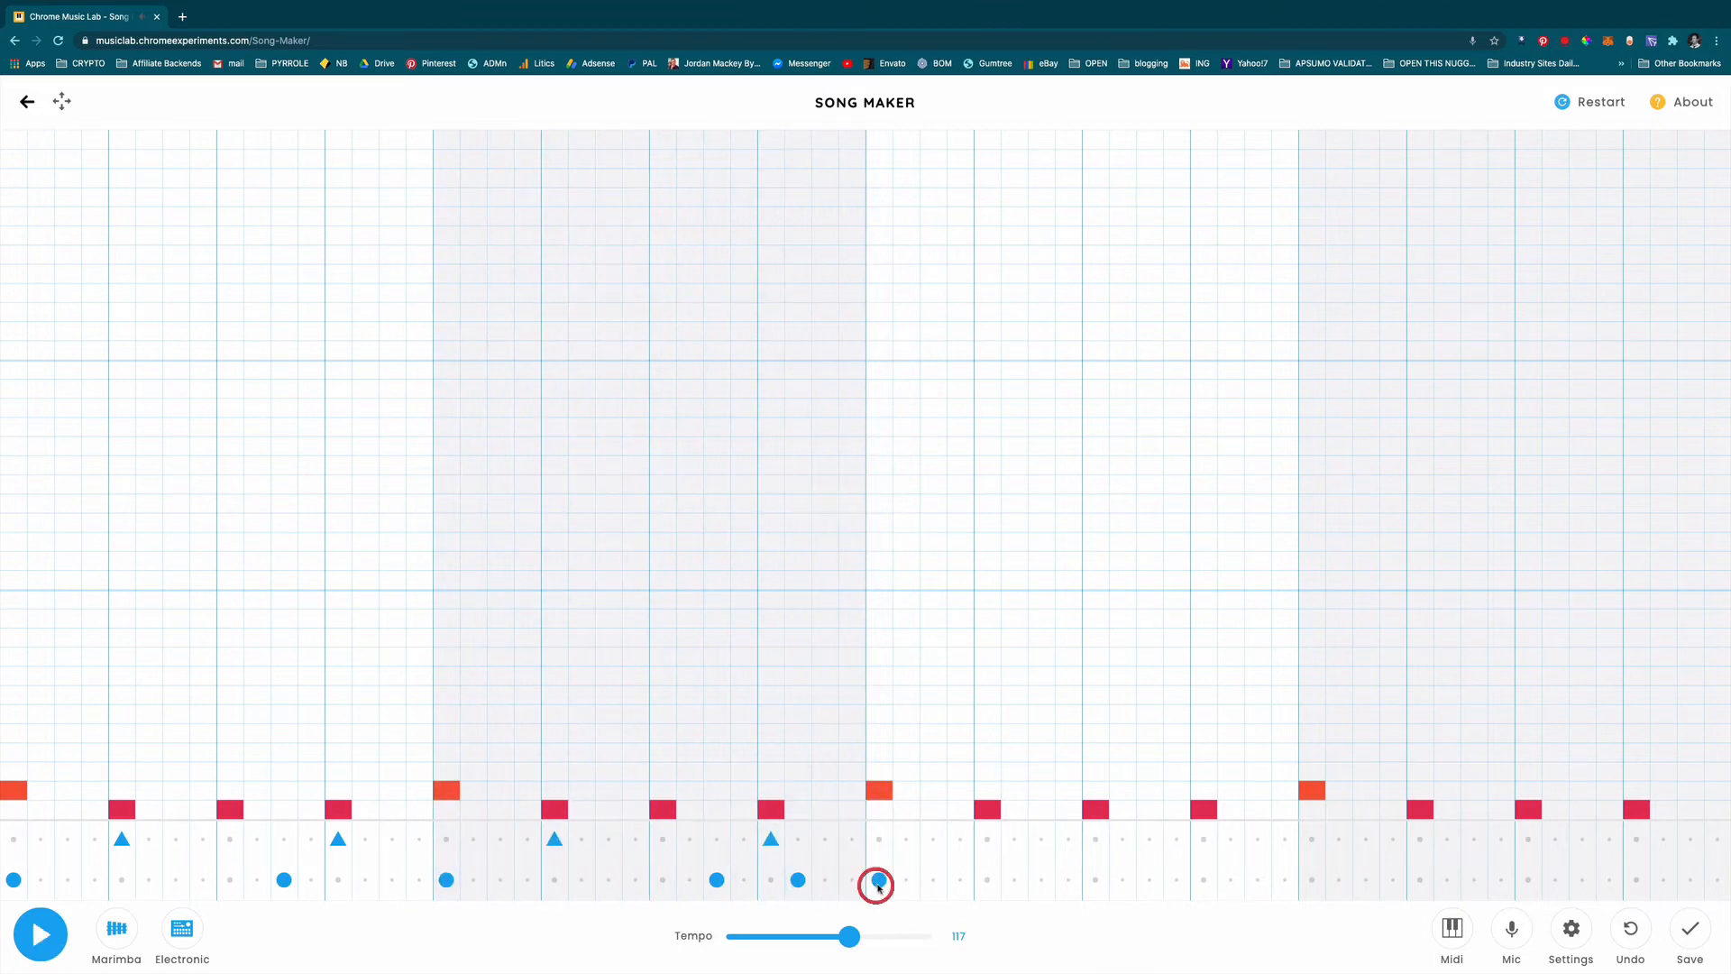
click(987, 839)
click(1149, 881)
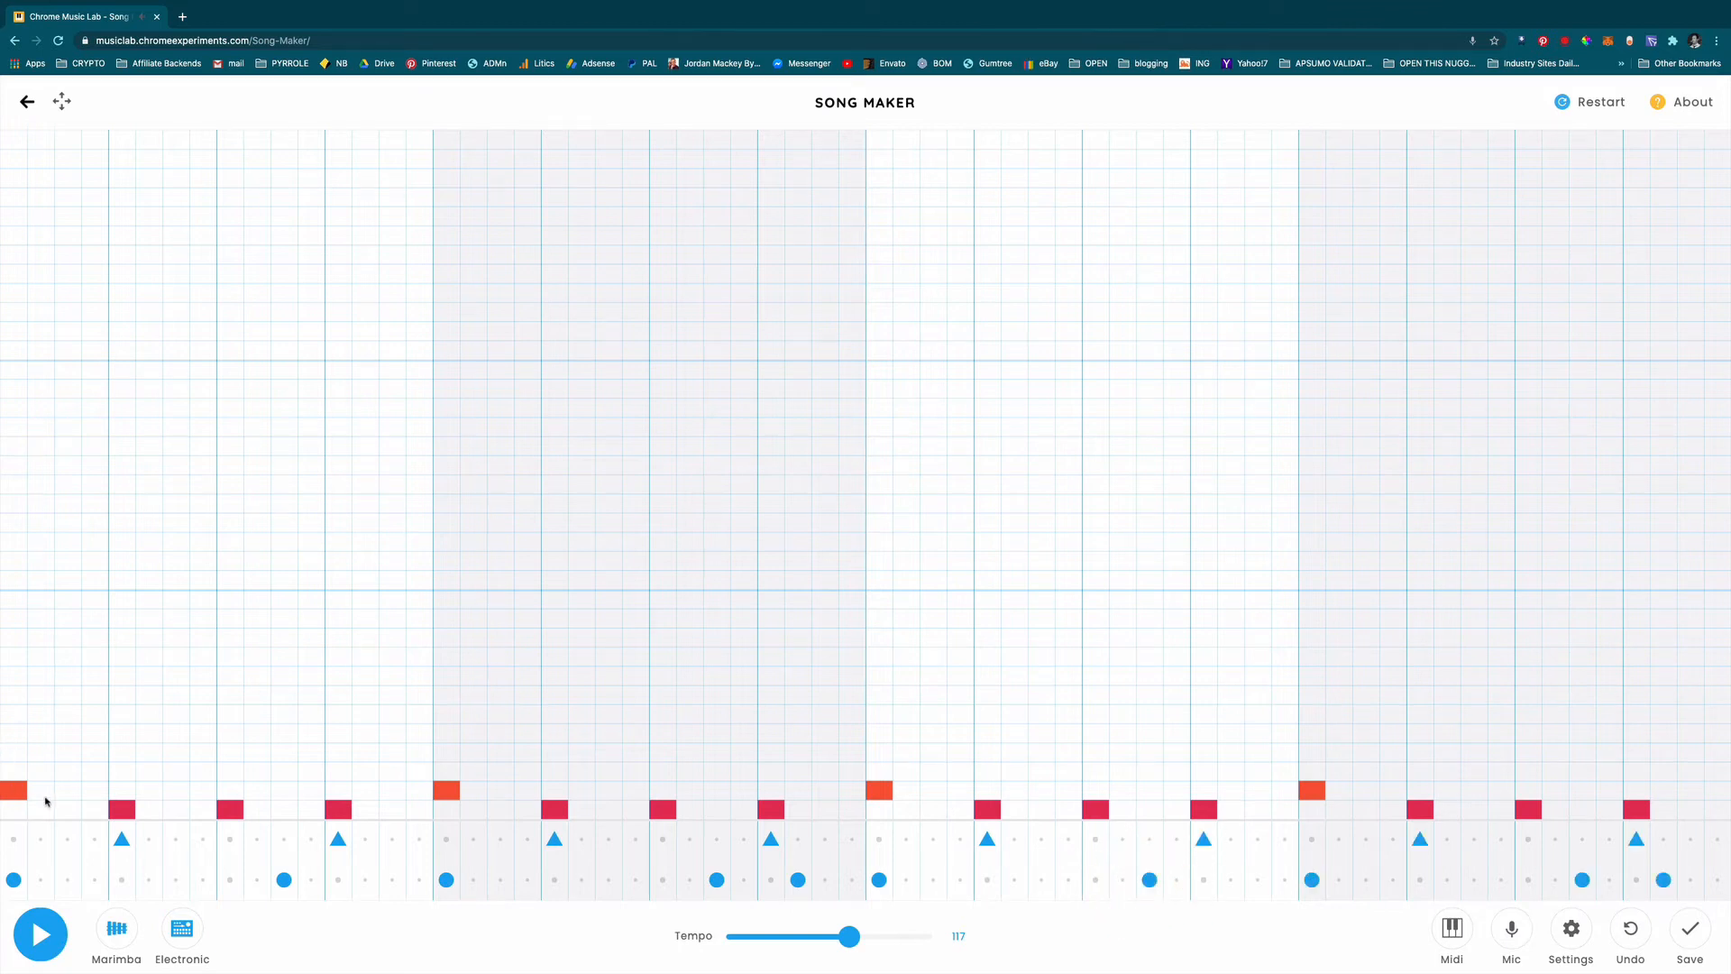
- Erase all the Marimba guide notes from the four bars, leaving the percussion beats in place
mouse_move(15, 790)
mouse_down()
mouse_move(788, 803)
mouse_move(565, 803)
mouse_up()
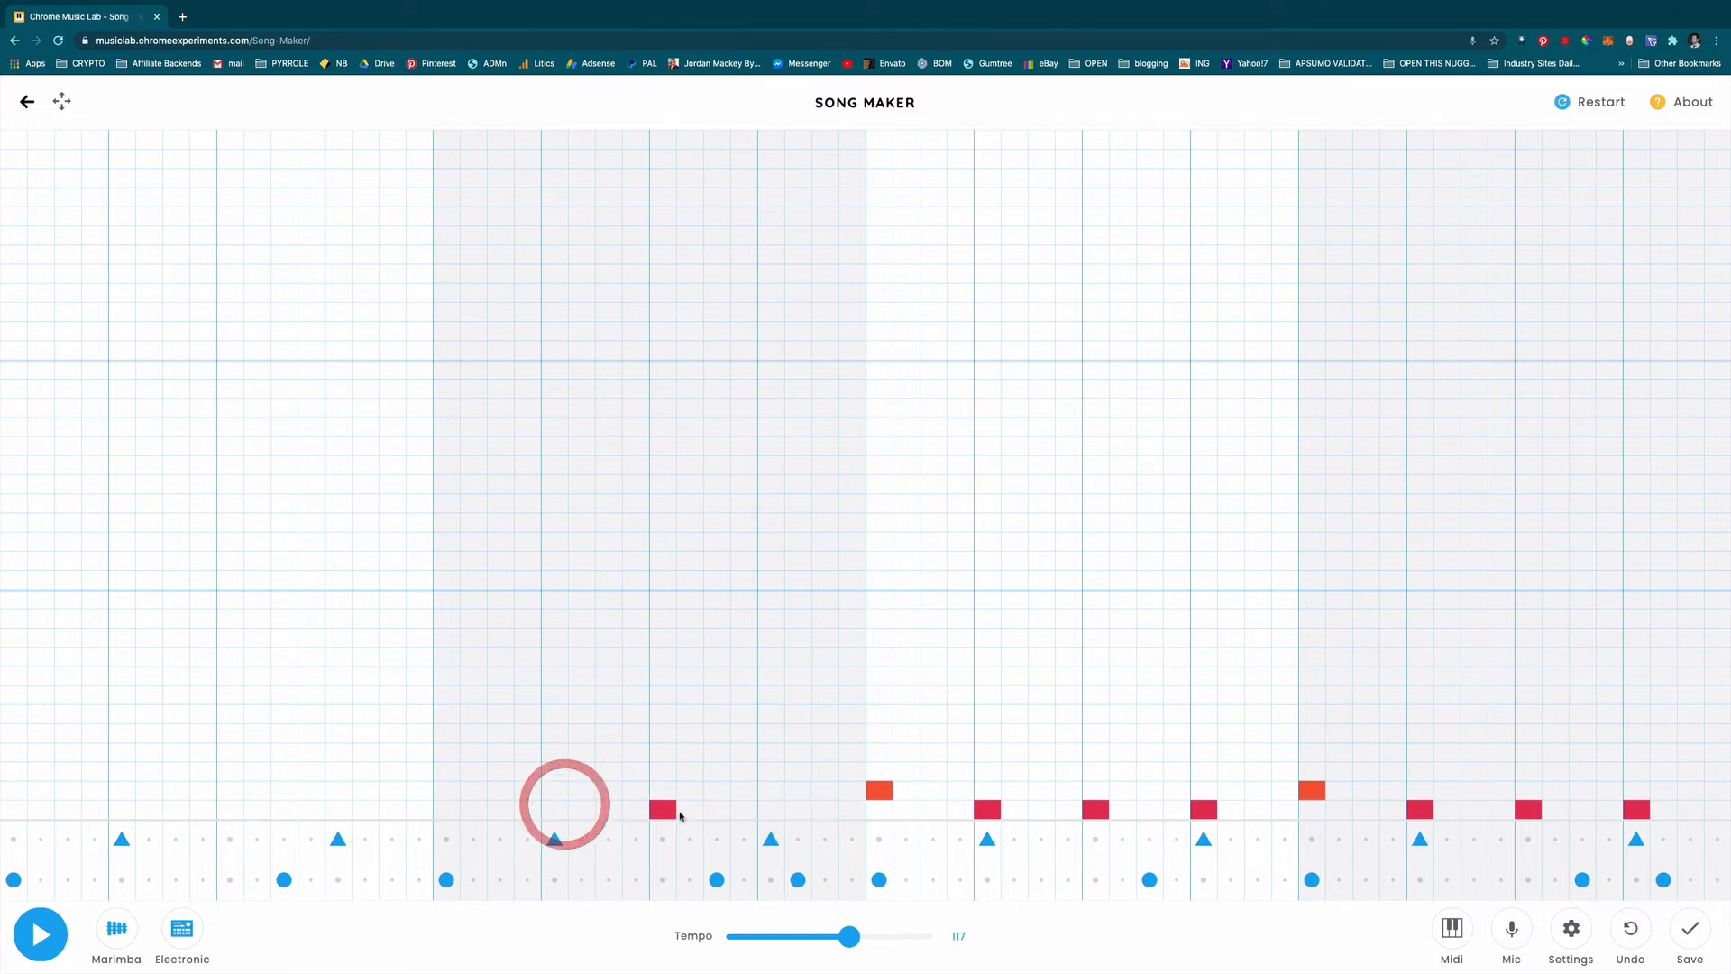
mouse_move(680, 816)
mouse_down()
mouse_move(1349, 793)
mouse_move(1663, 806)
mouse_move(1623, 802)
mouse_up()
click(1661, 809)
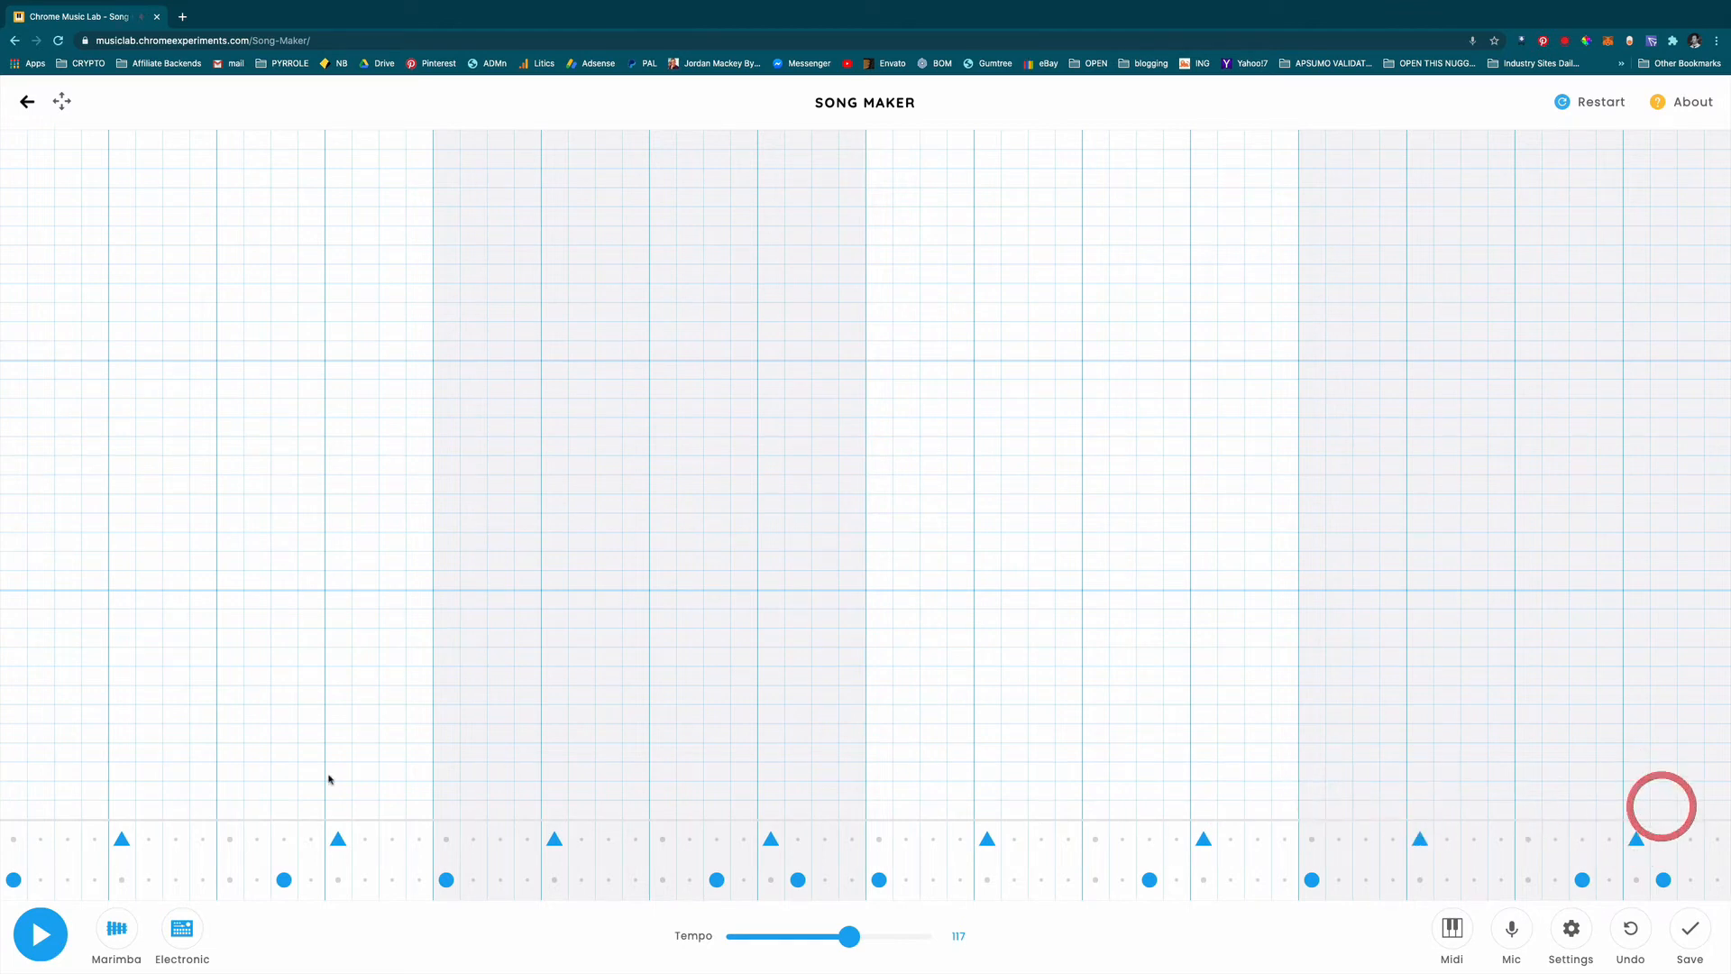
- Switch the melody instrument from Marimba to Synth
click(140, 924)
click(136, 924)
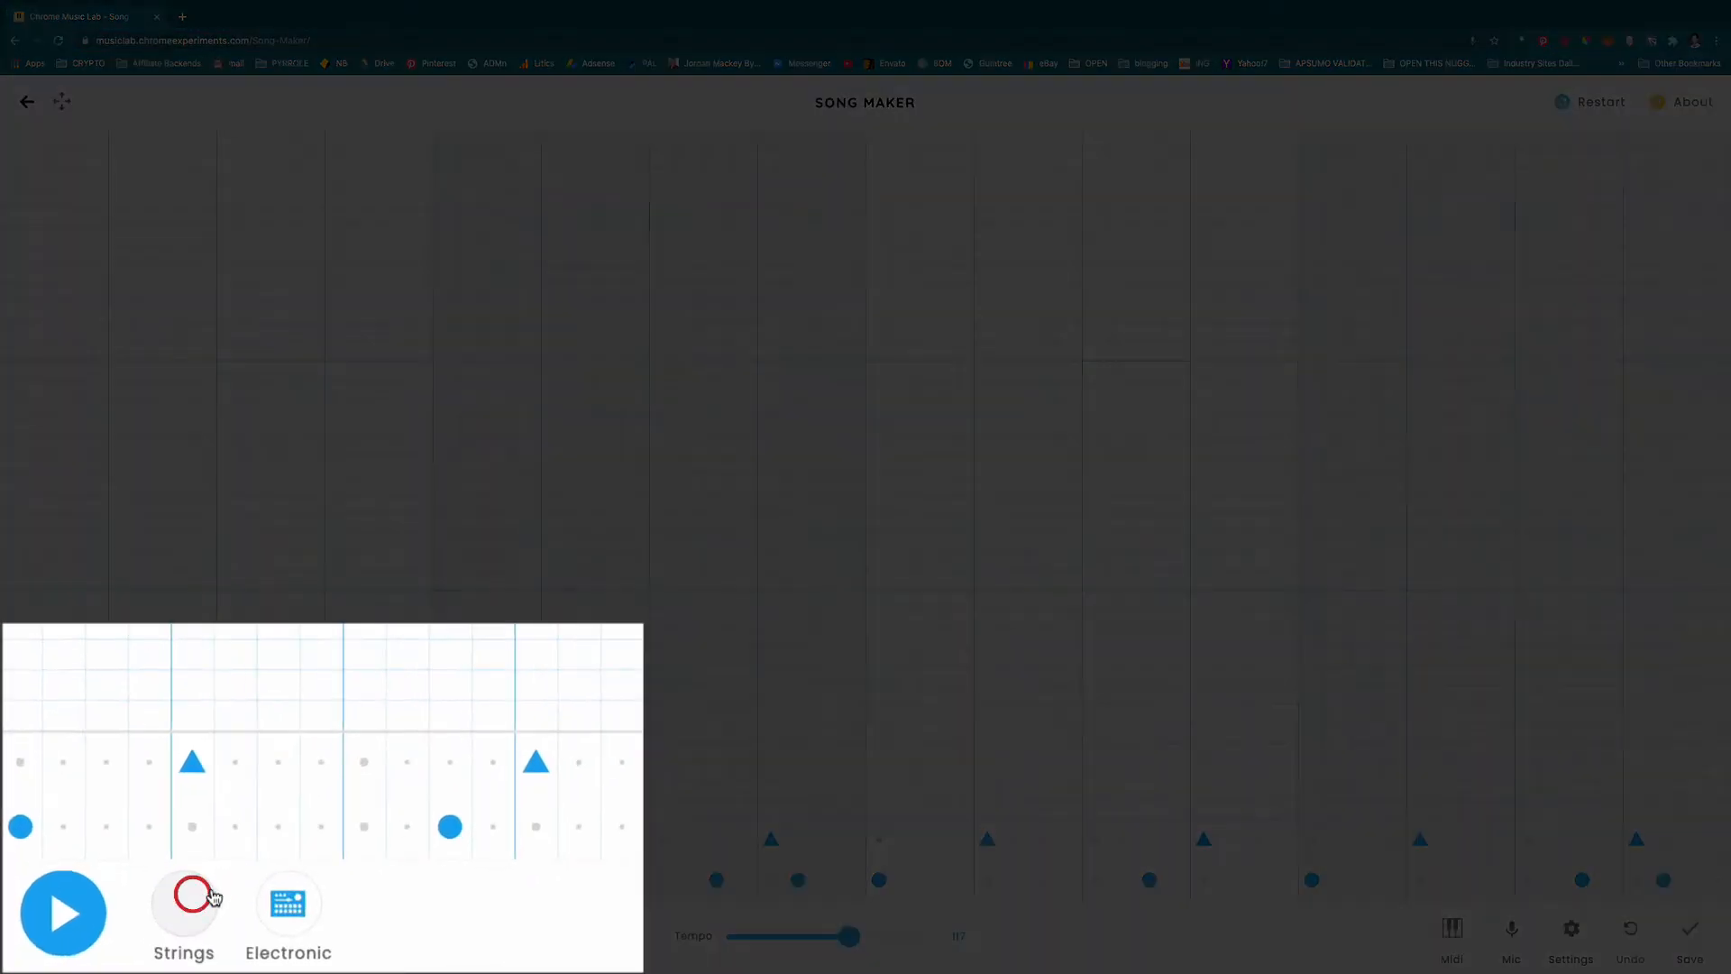
click(133, 924)
click(133, 923)
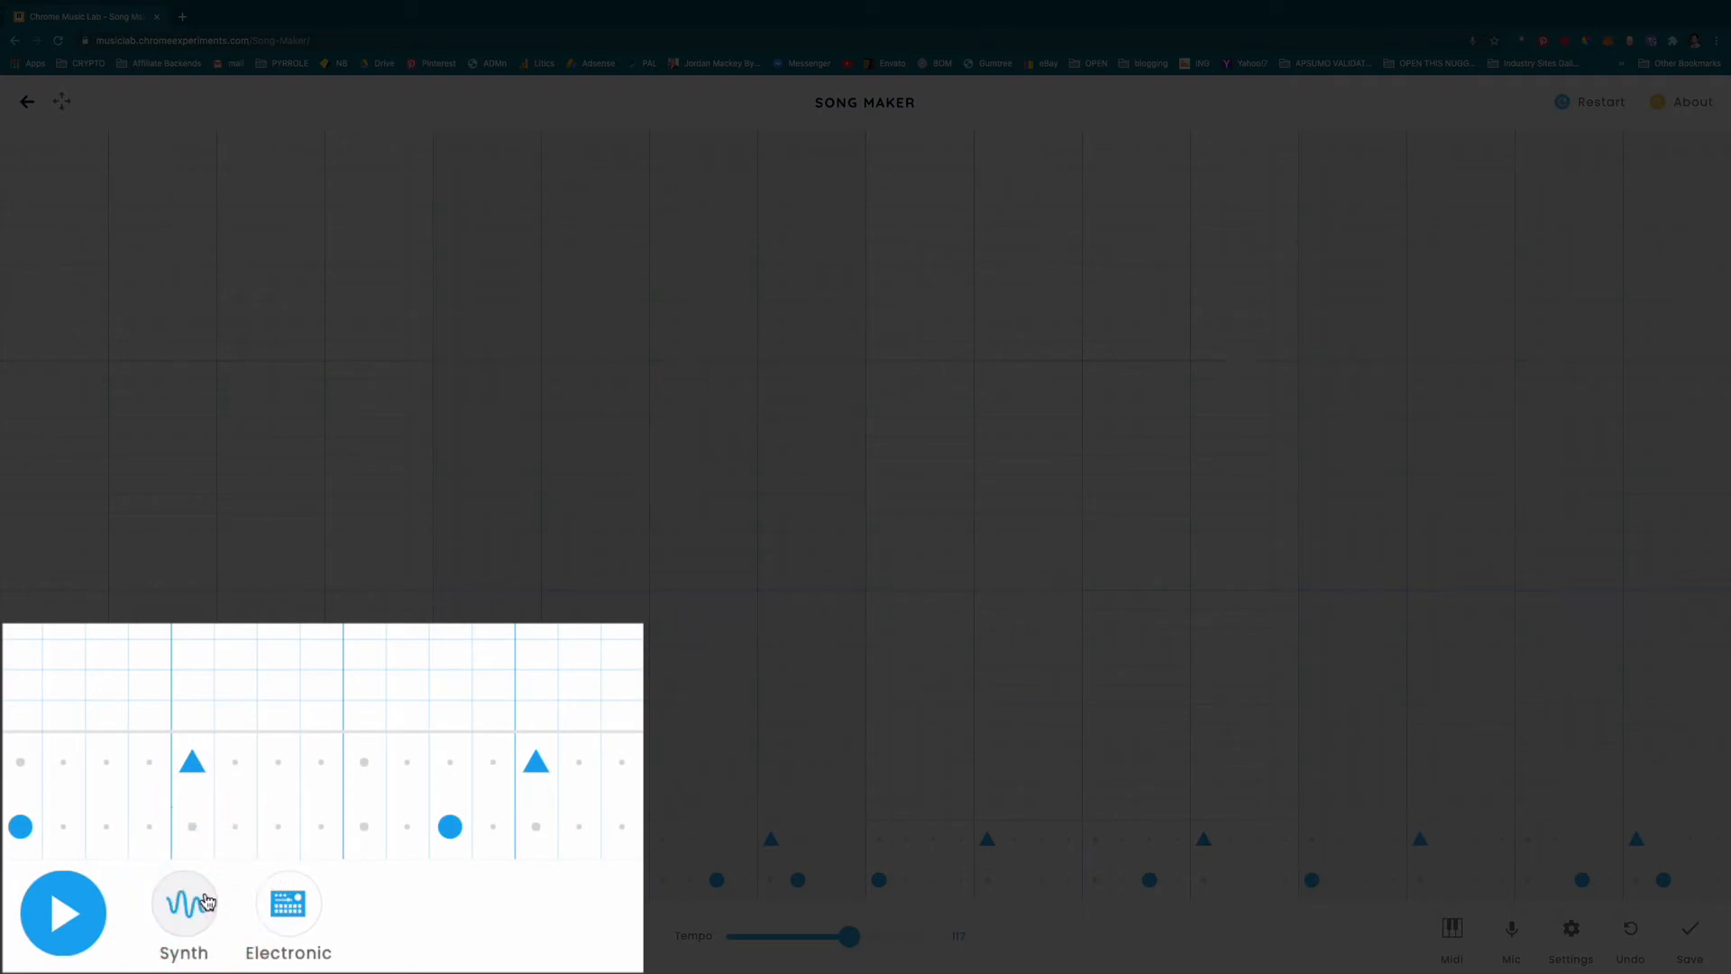
- Build a chord on beat one from the middle octave's red root, with orange, green and purple notes three, seven and ten rows above
click(13, 584)
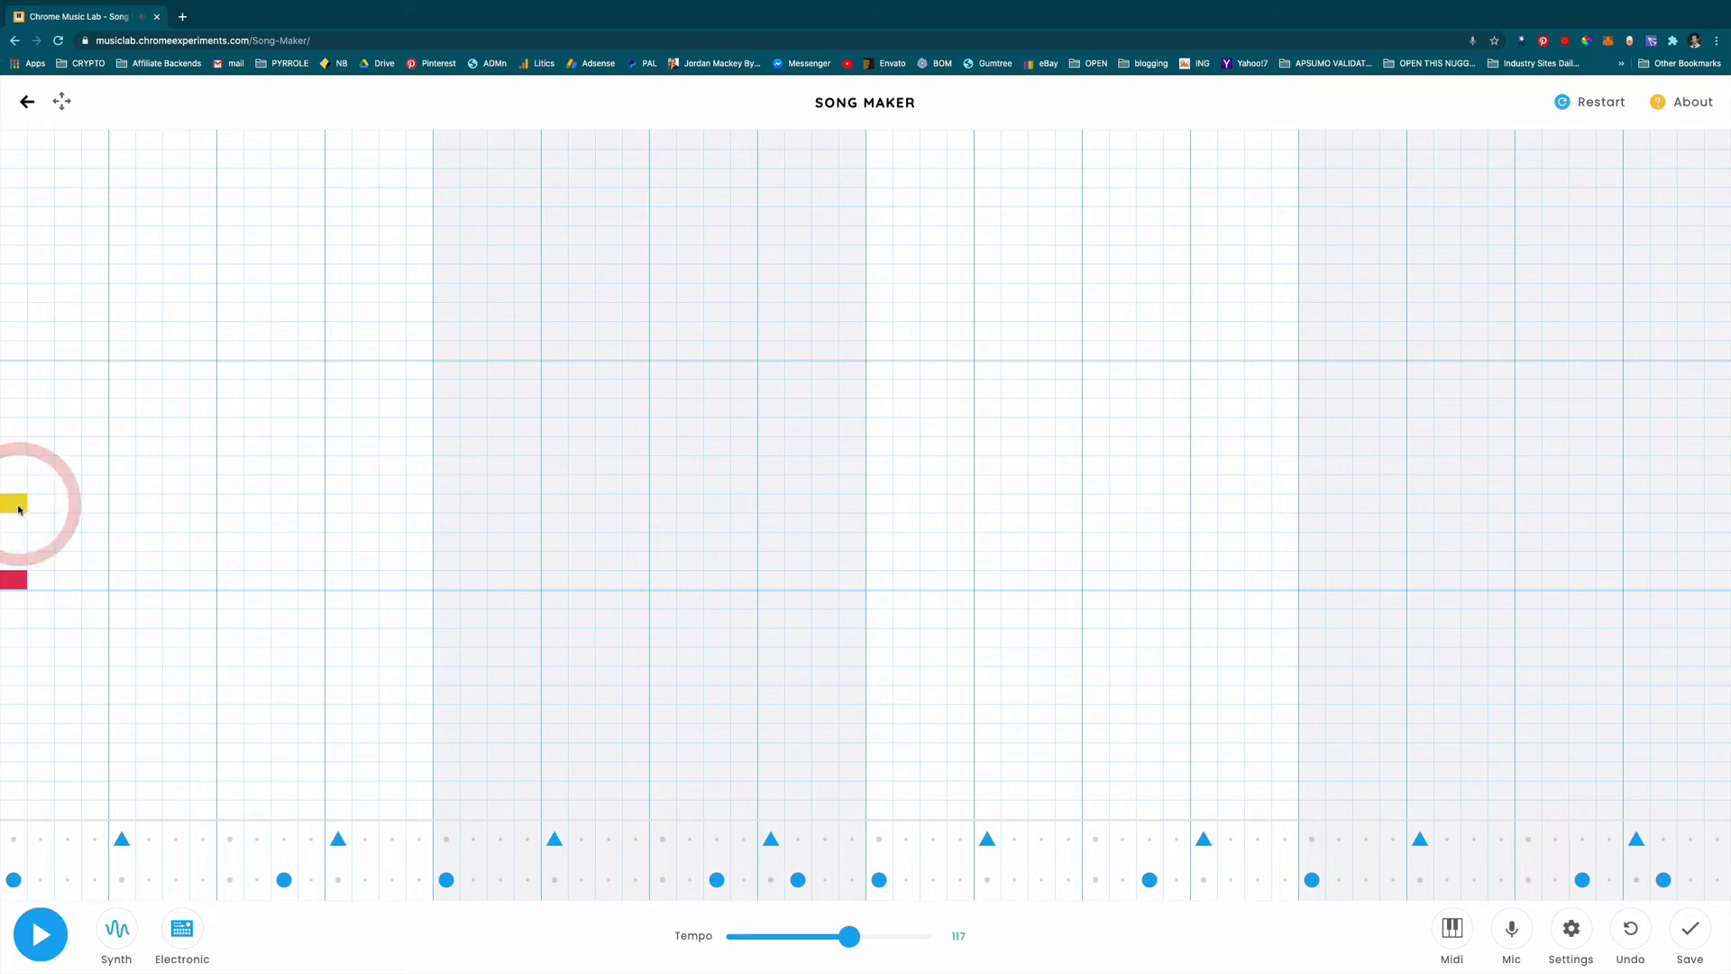
click(18, 506)
click(20, 519)
drag(22, 457, 18, 448)
click(18, 462)
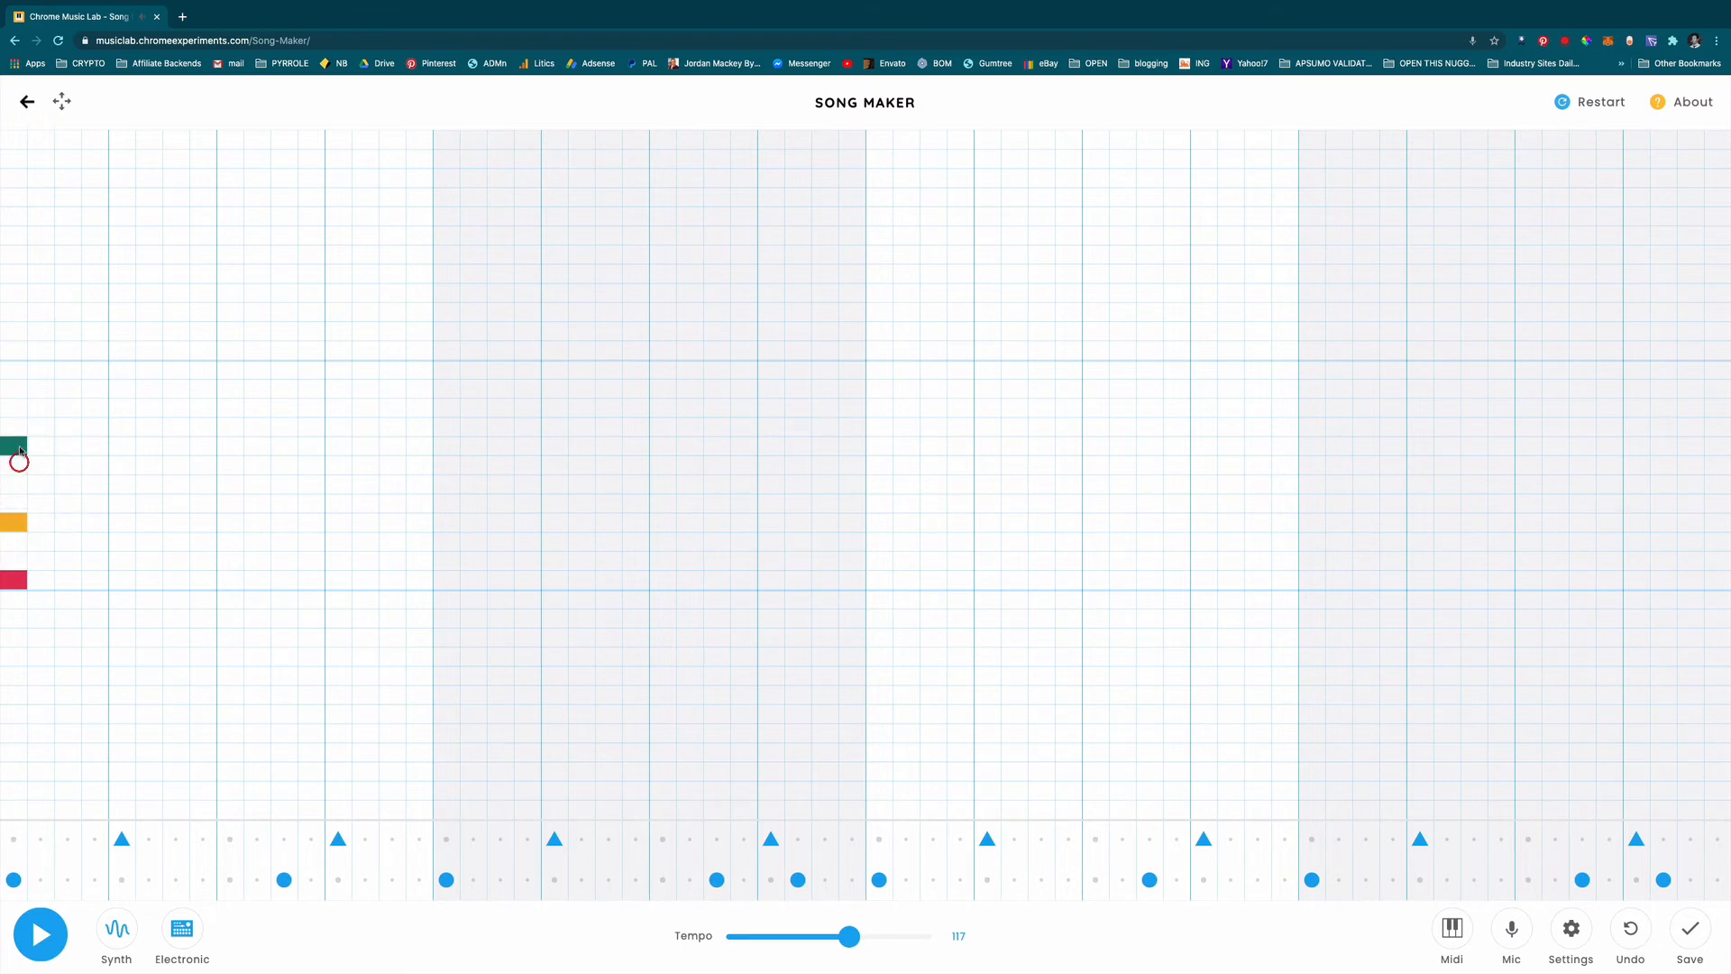
click(18, 449)
click(18, 449)
click(18, 390)
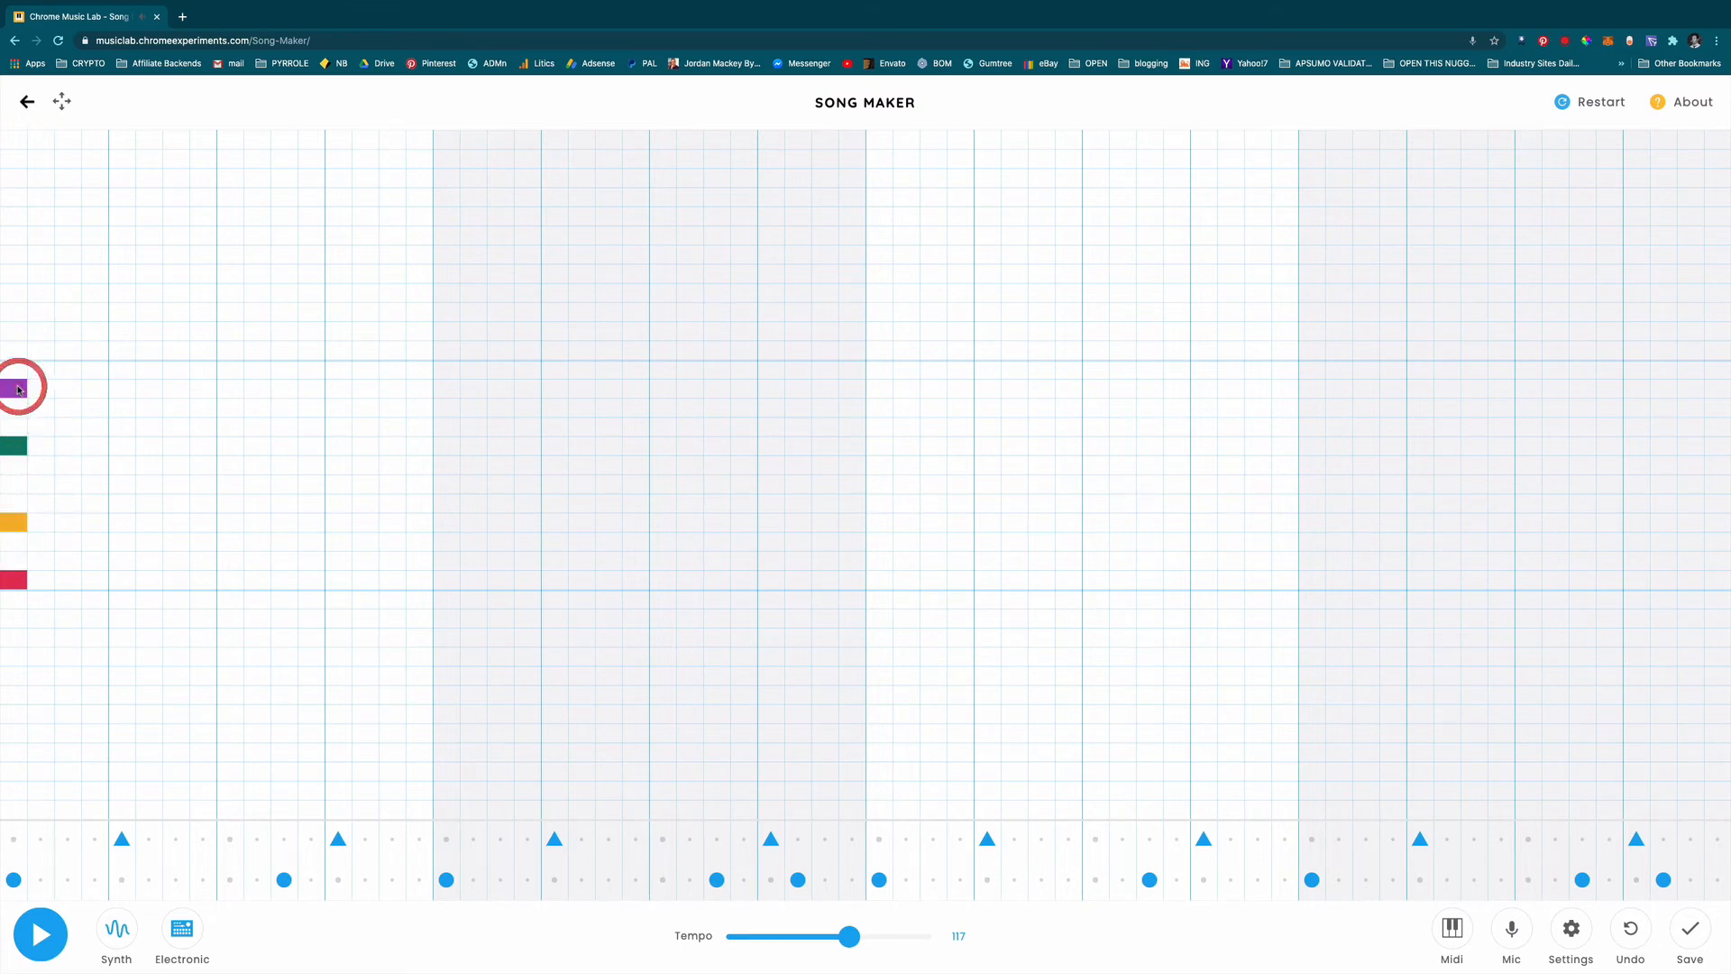
key(space)
key(space)
- Lengthen the first chord's red root note to two grid squares and play it back
click(38, 579)
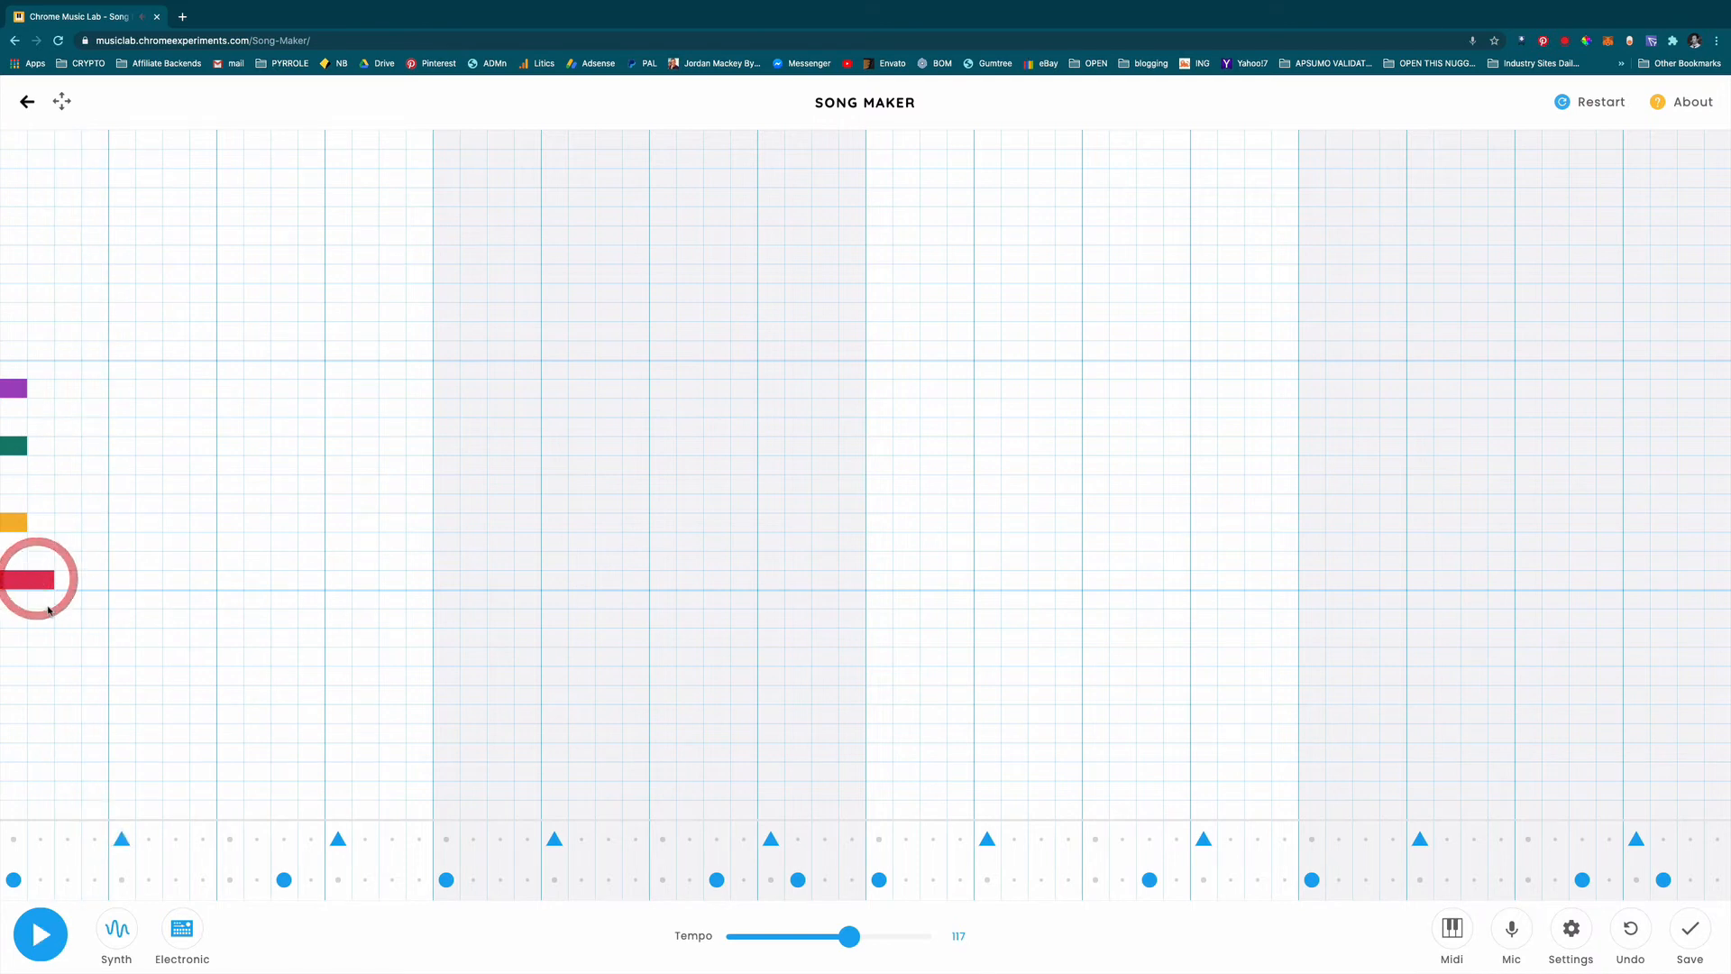
key(space)
key(space)
- Repeat the four-note chord on beat two, with its red root two squares long, and play both chords
click(117, 390)
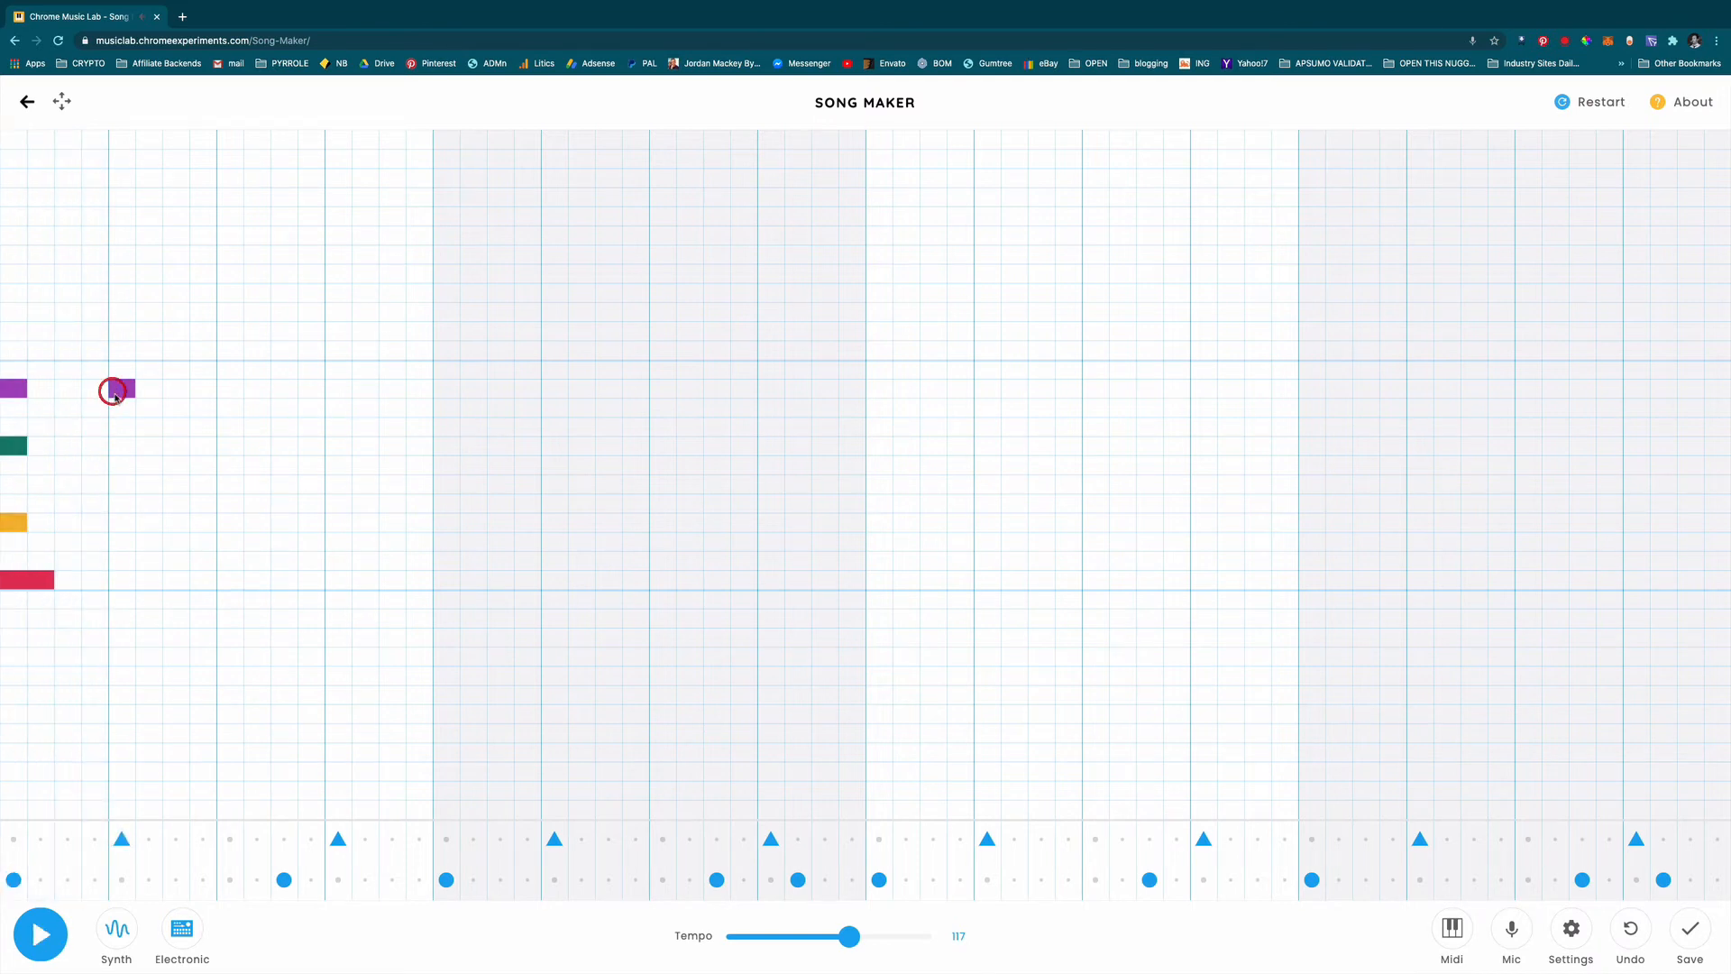
click(123, 523)
click(122, 580)
click(147, 580)
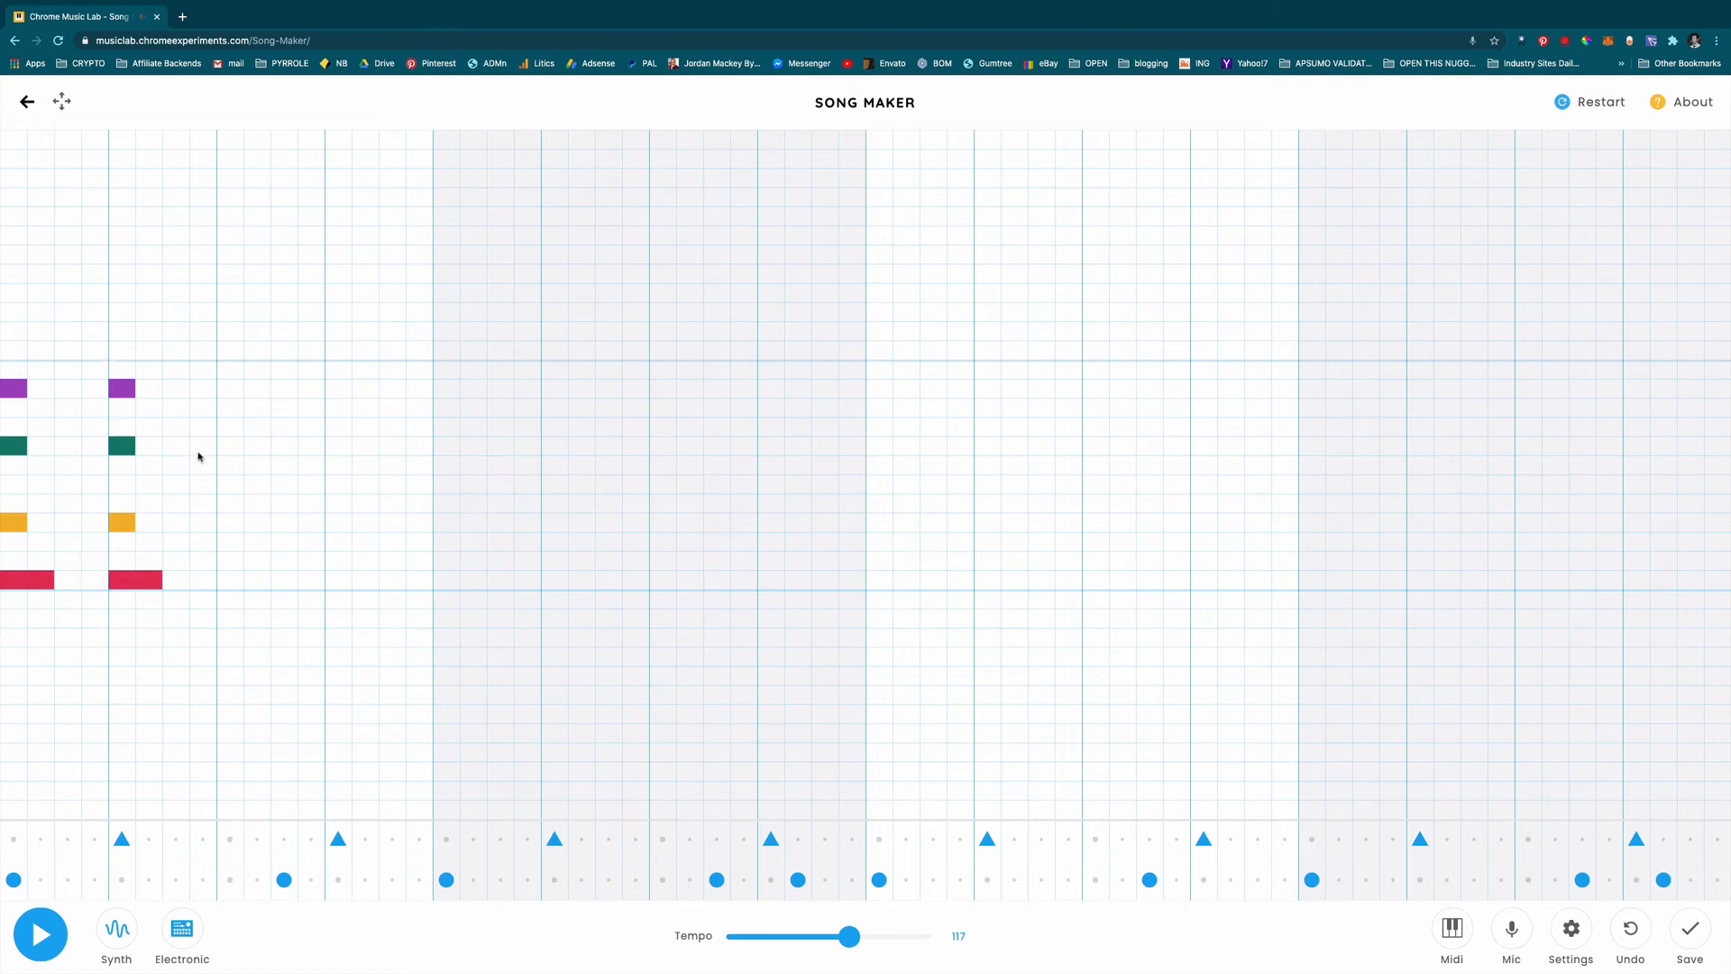
key(space)
key(space)
- Remove the purple top notes from the chords on beats one and two and play the result
click(20, 390)
click(124, 390)
key(space)
key(space)
- Build a chord on beat three from purple, green and orange notes, matching the green and orange rows of the earlier chords
click(228, 376)
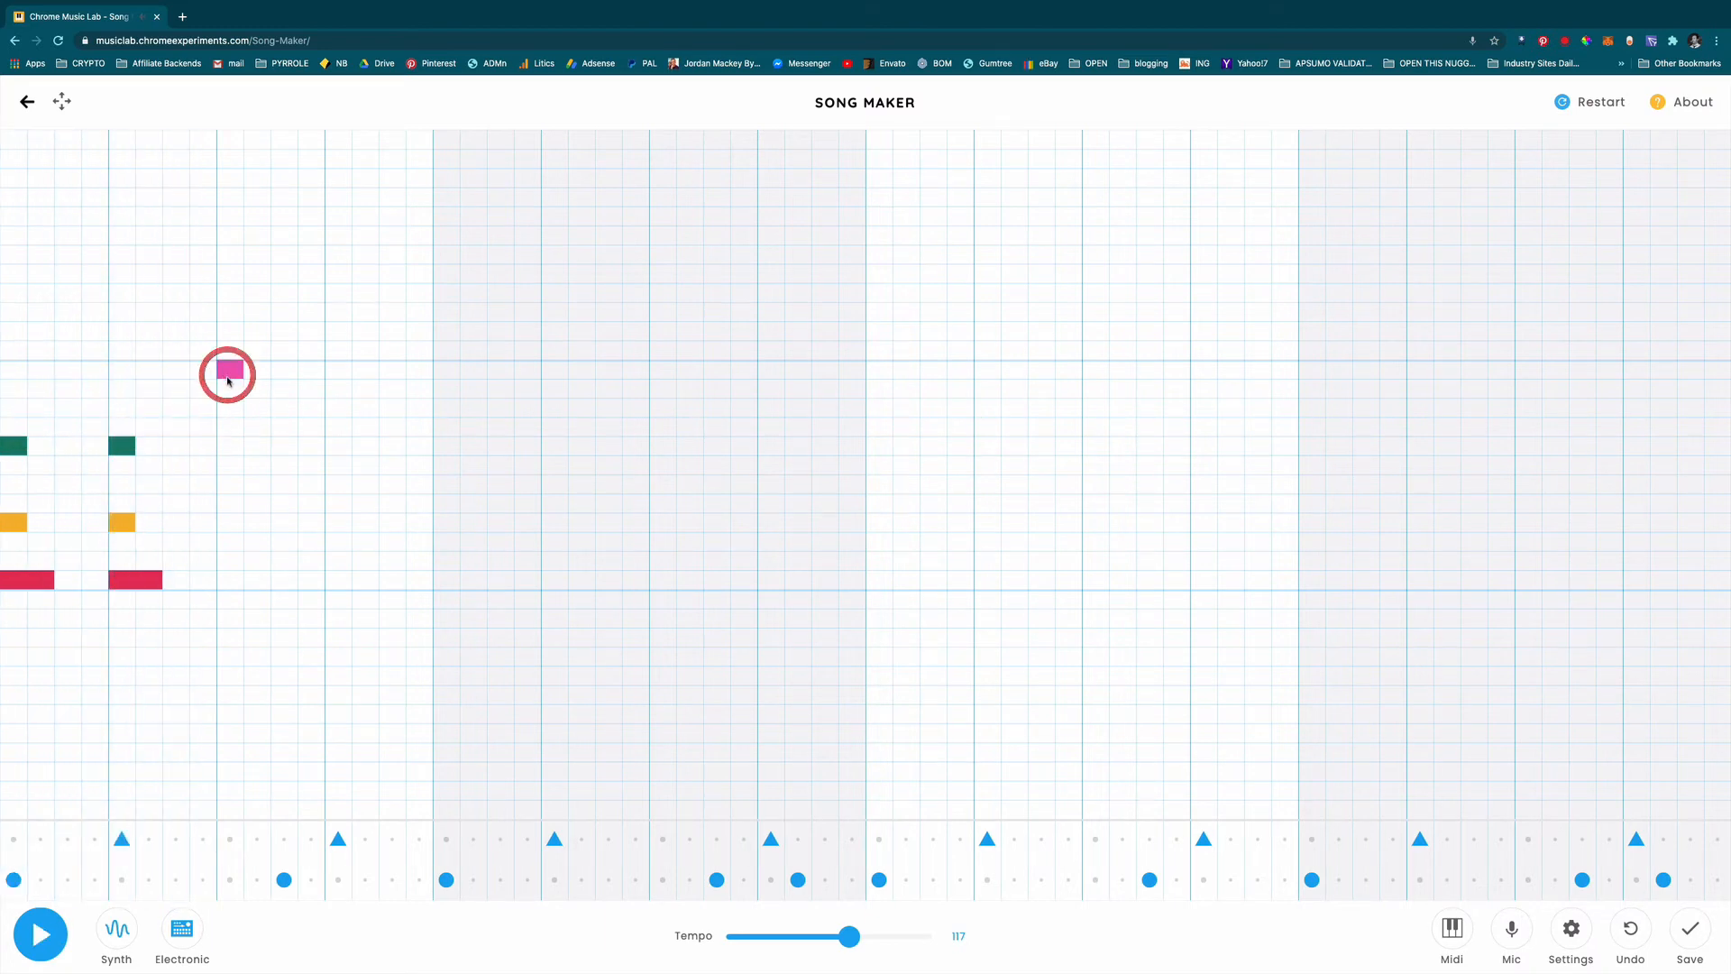
click(228, 377)
click(229, 390)
click(230, 445)
click(230, 503)
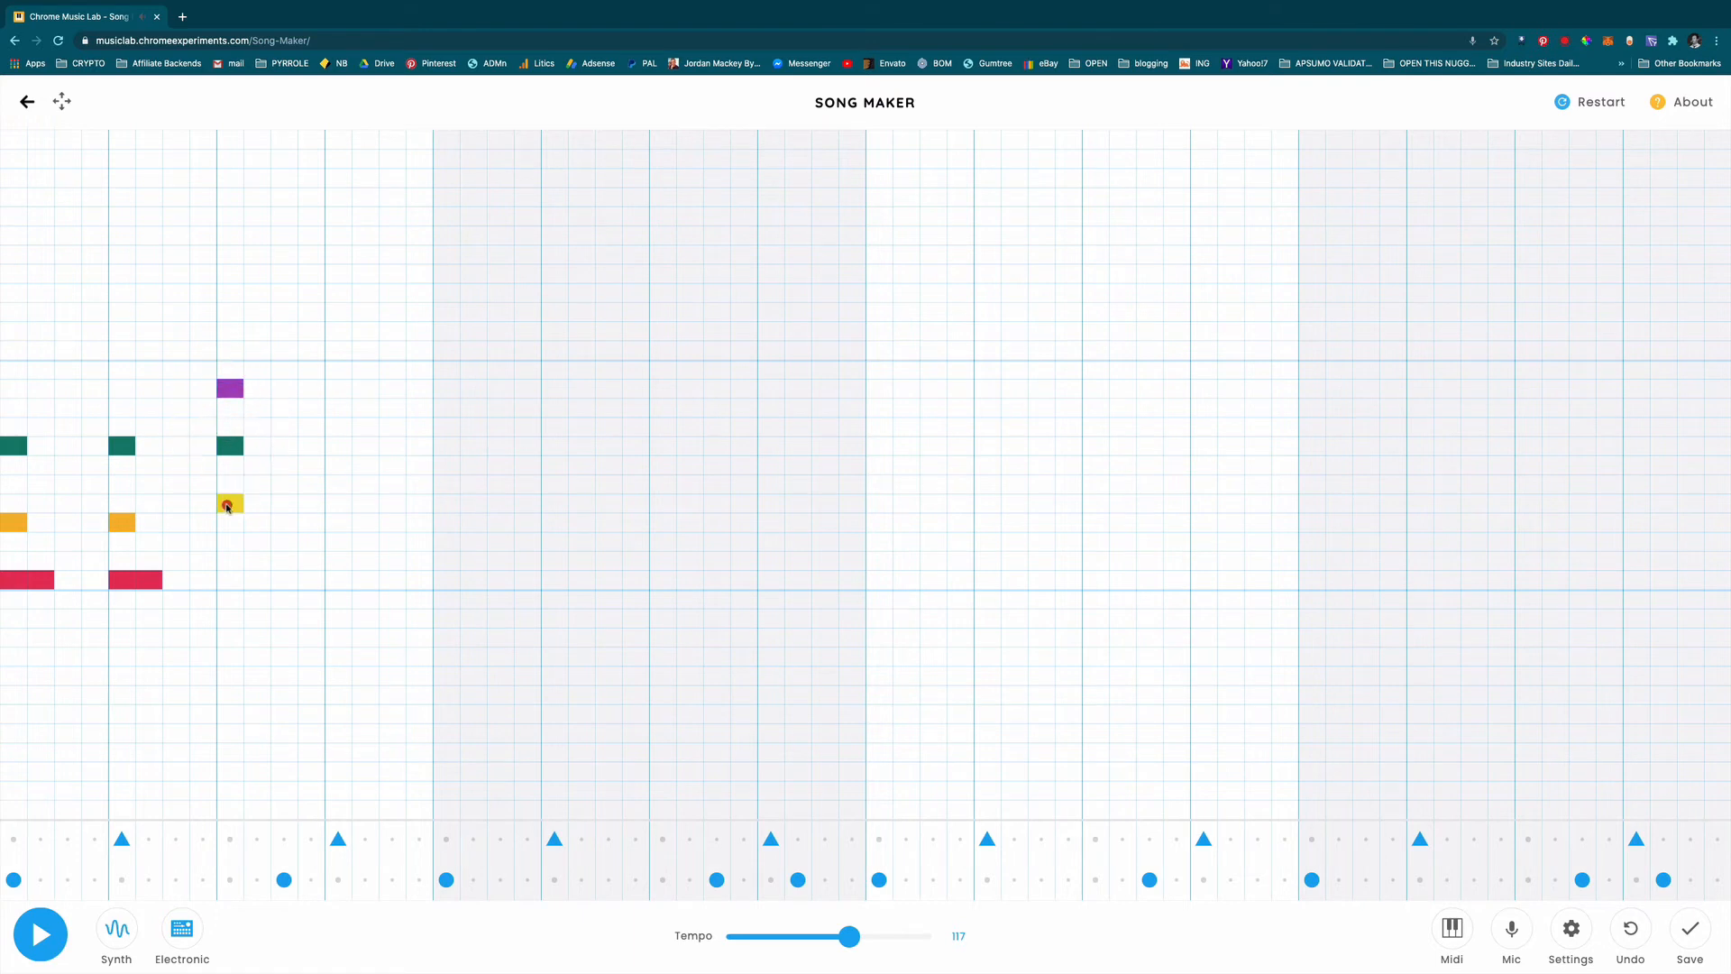
click(231, 521)
click(232, 505)
- Add lowest-row red bass notes under the chords: two squares long on beats one and two, one square on beat three
drag(15, 813, 43, 810)
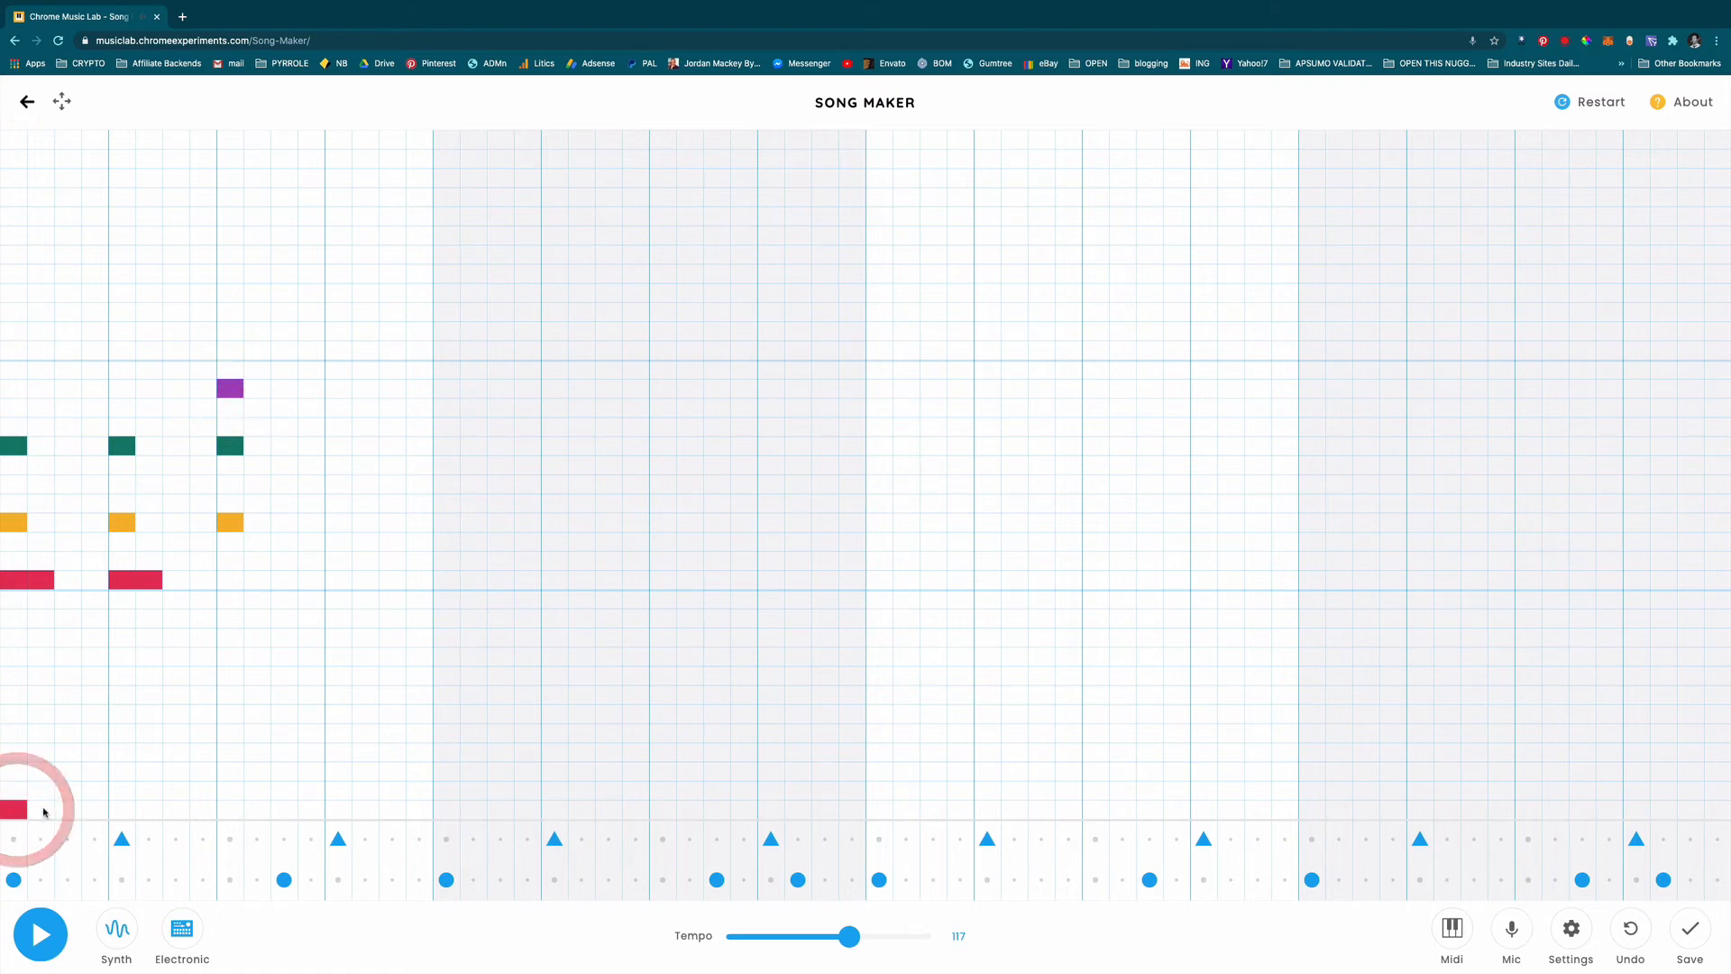
click(122, 810)
key(space)
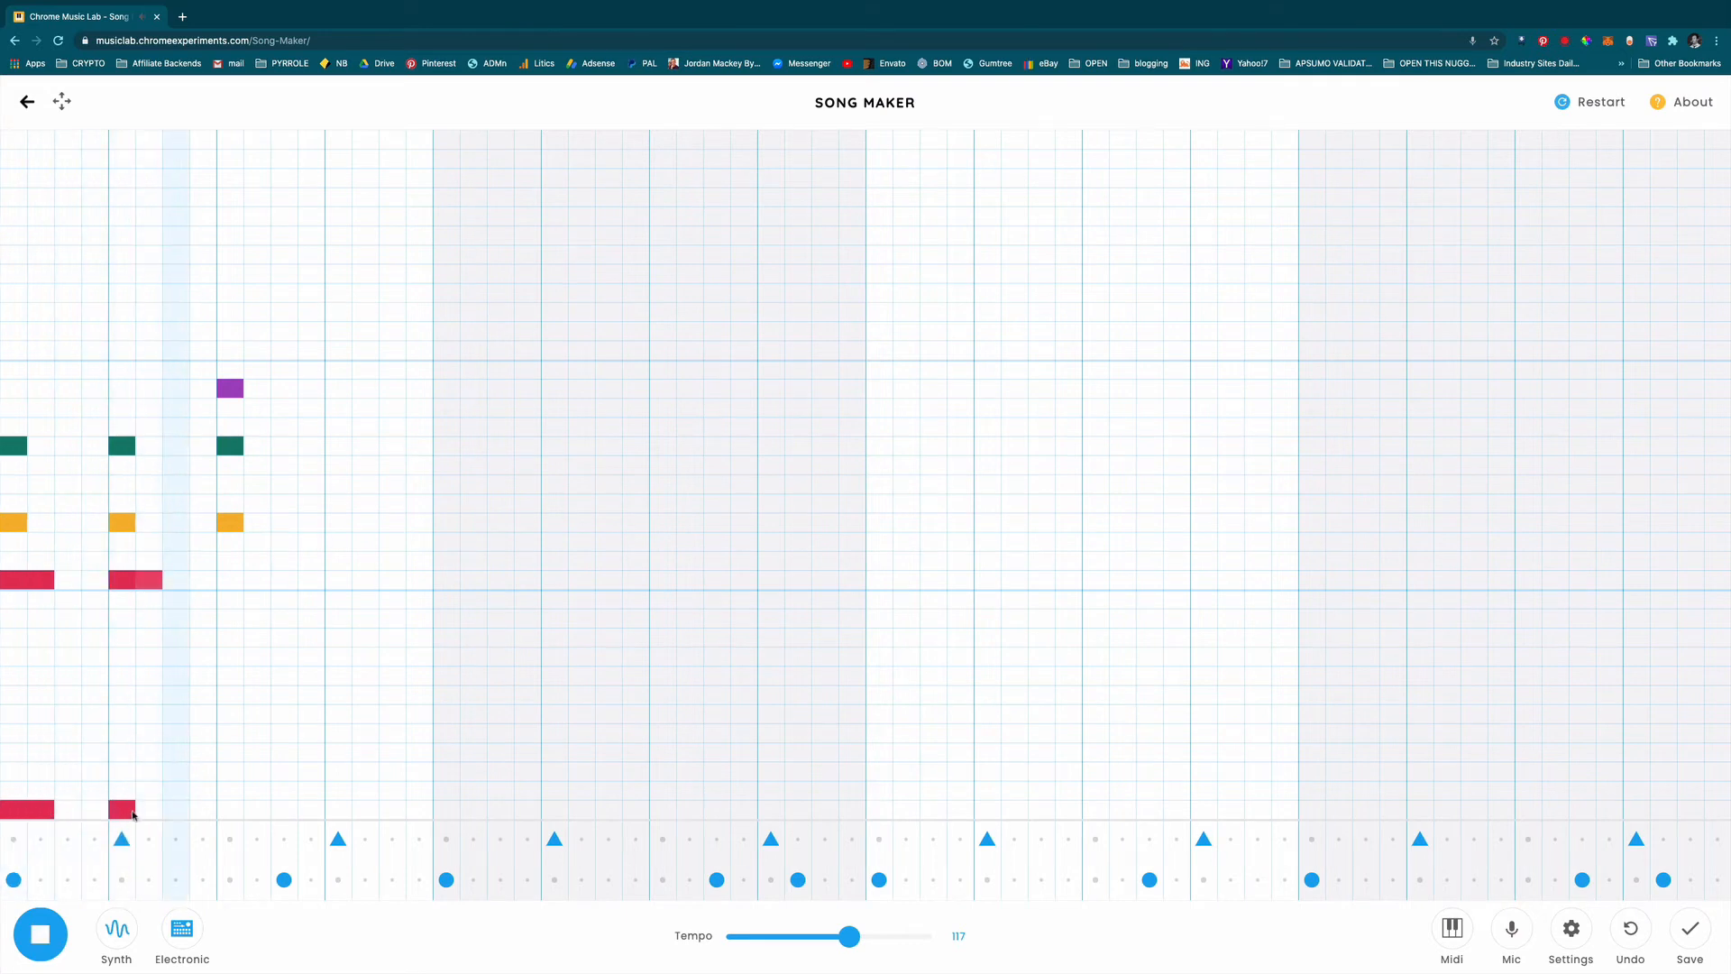
click(147, 809)
key(space)
key(space)
click(227, 809)
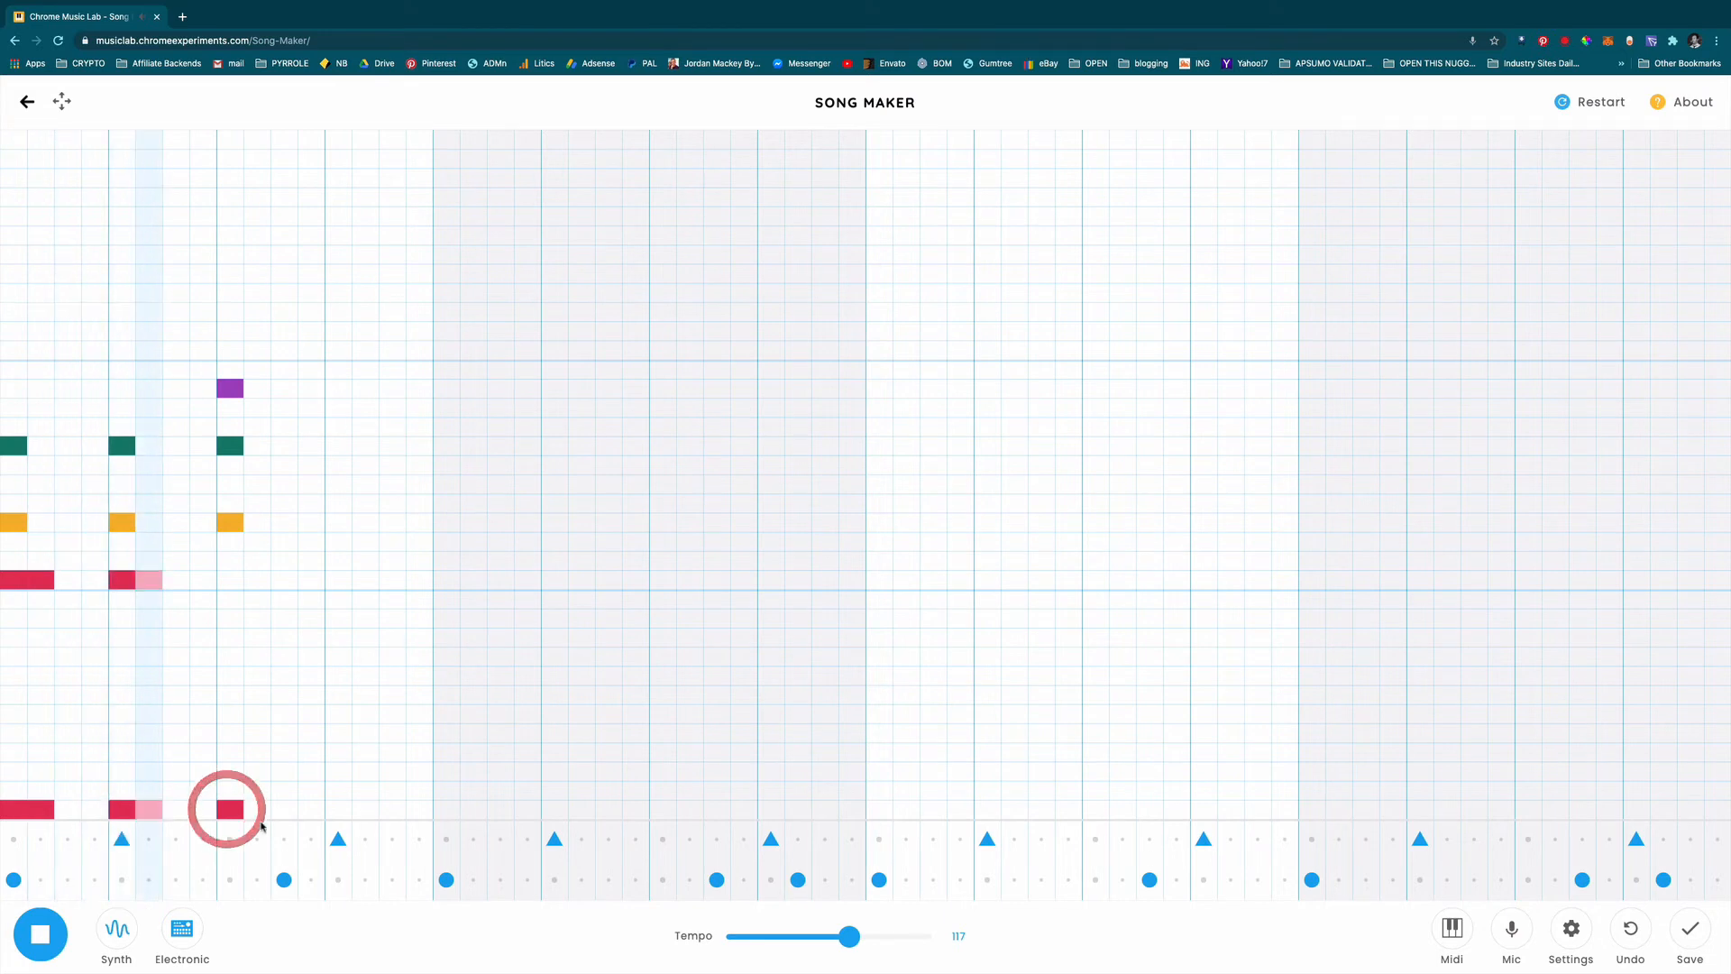
- Repeat bar one's chords and bass in bar two, using indigo, dark green and orange notes on beat three, and play the result
key(space)
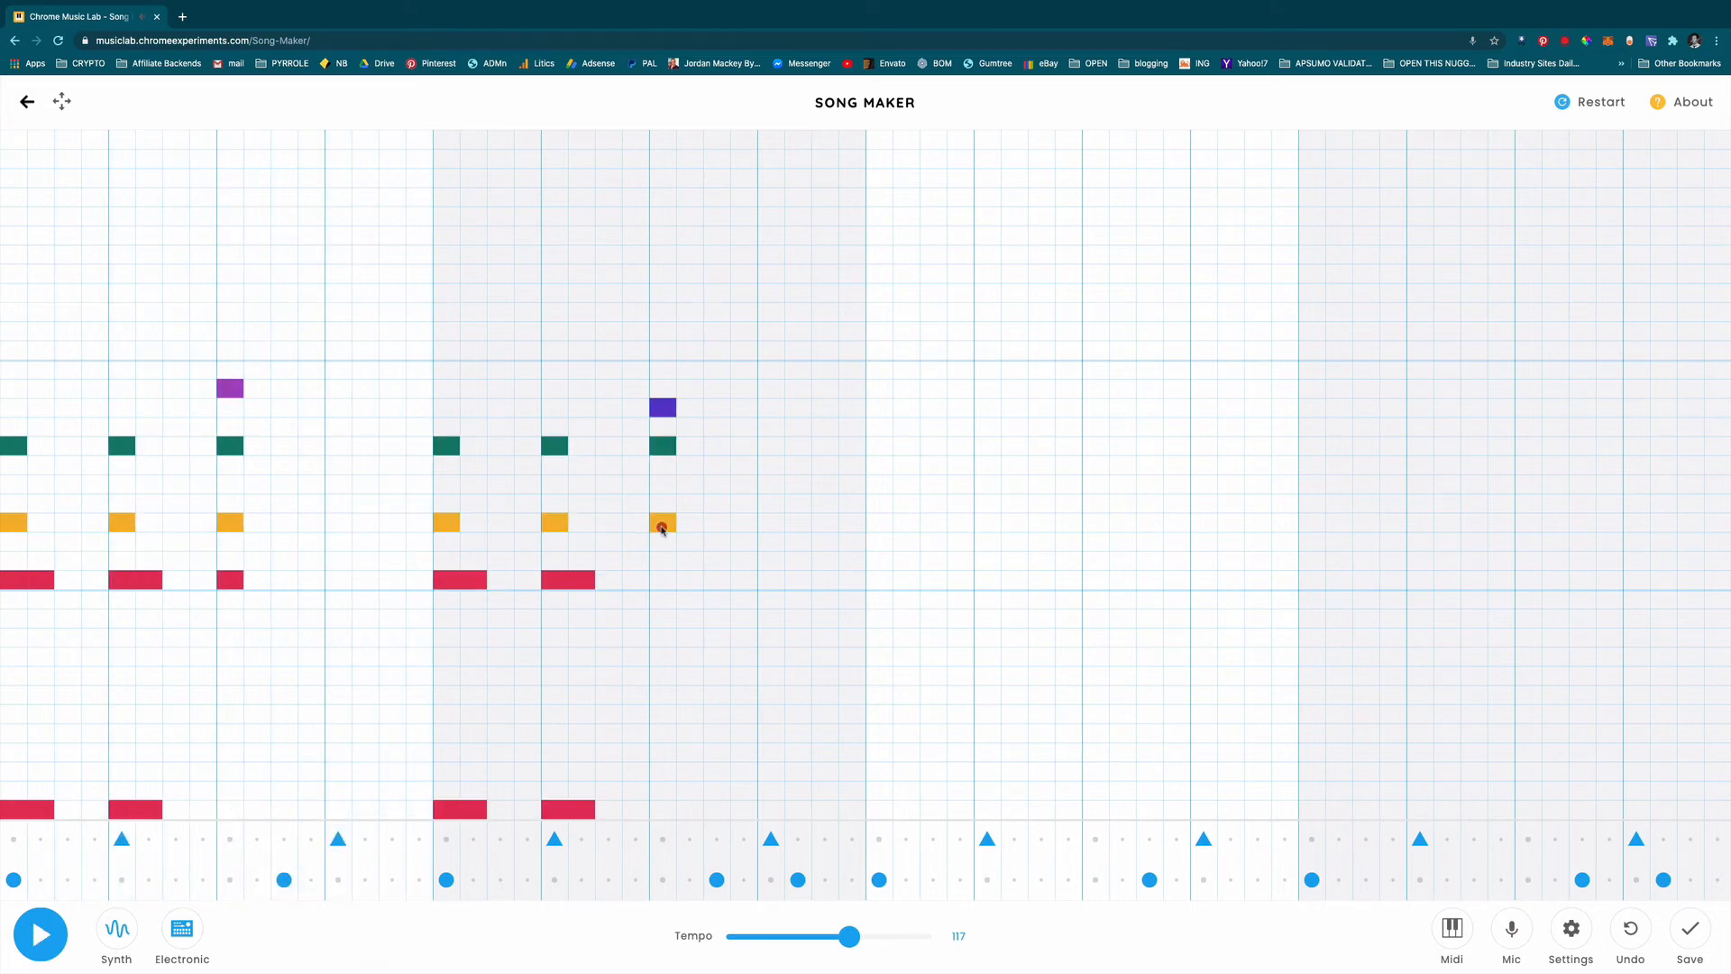
click(662, 522)
key(space)
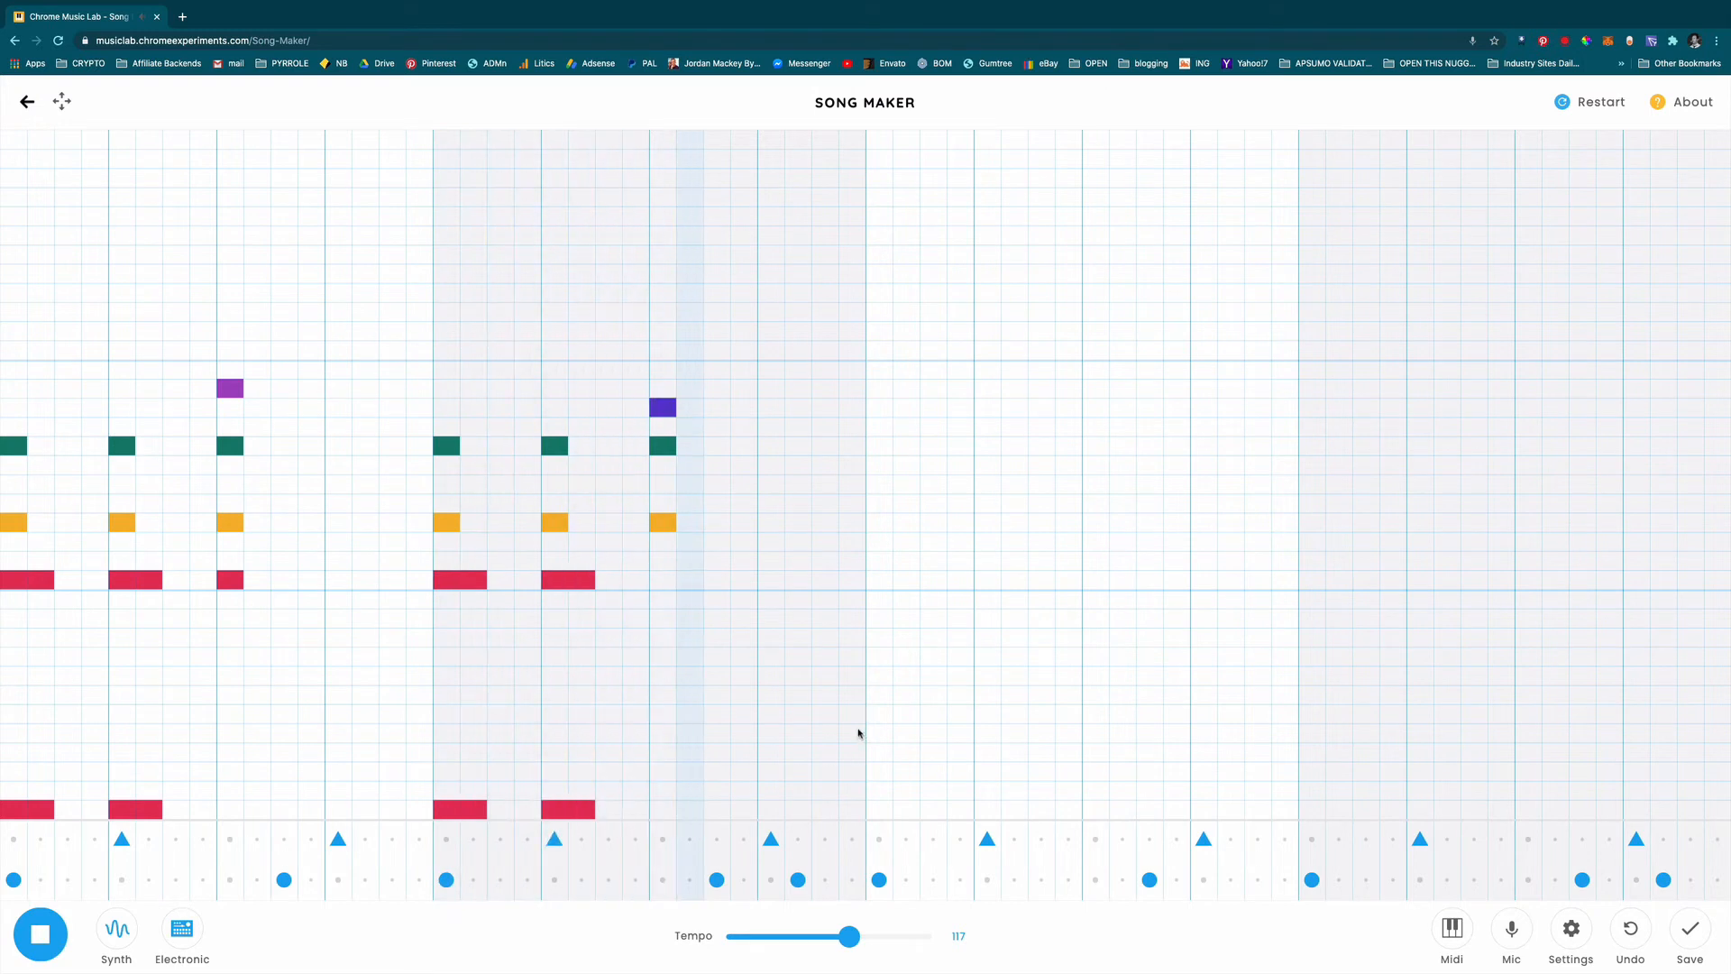
key(space)
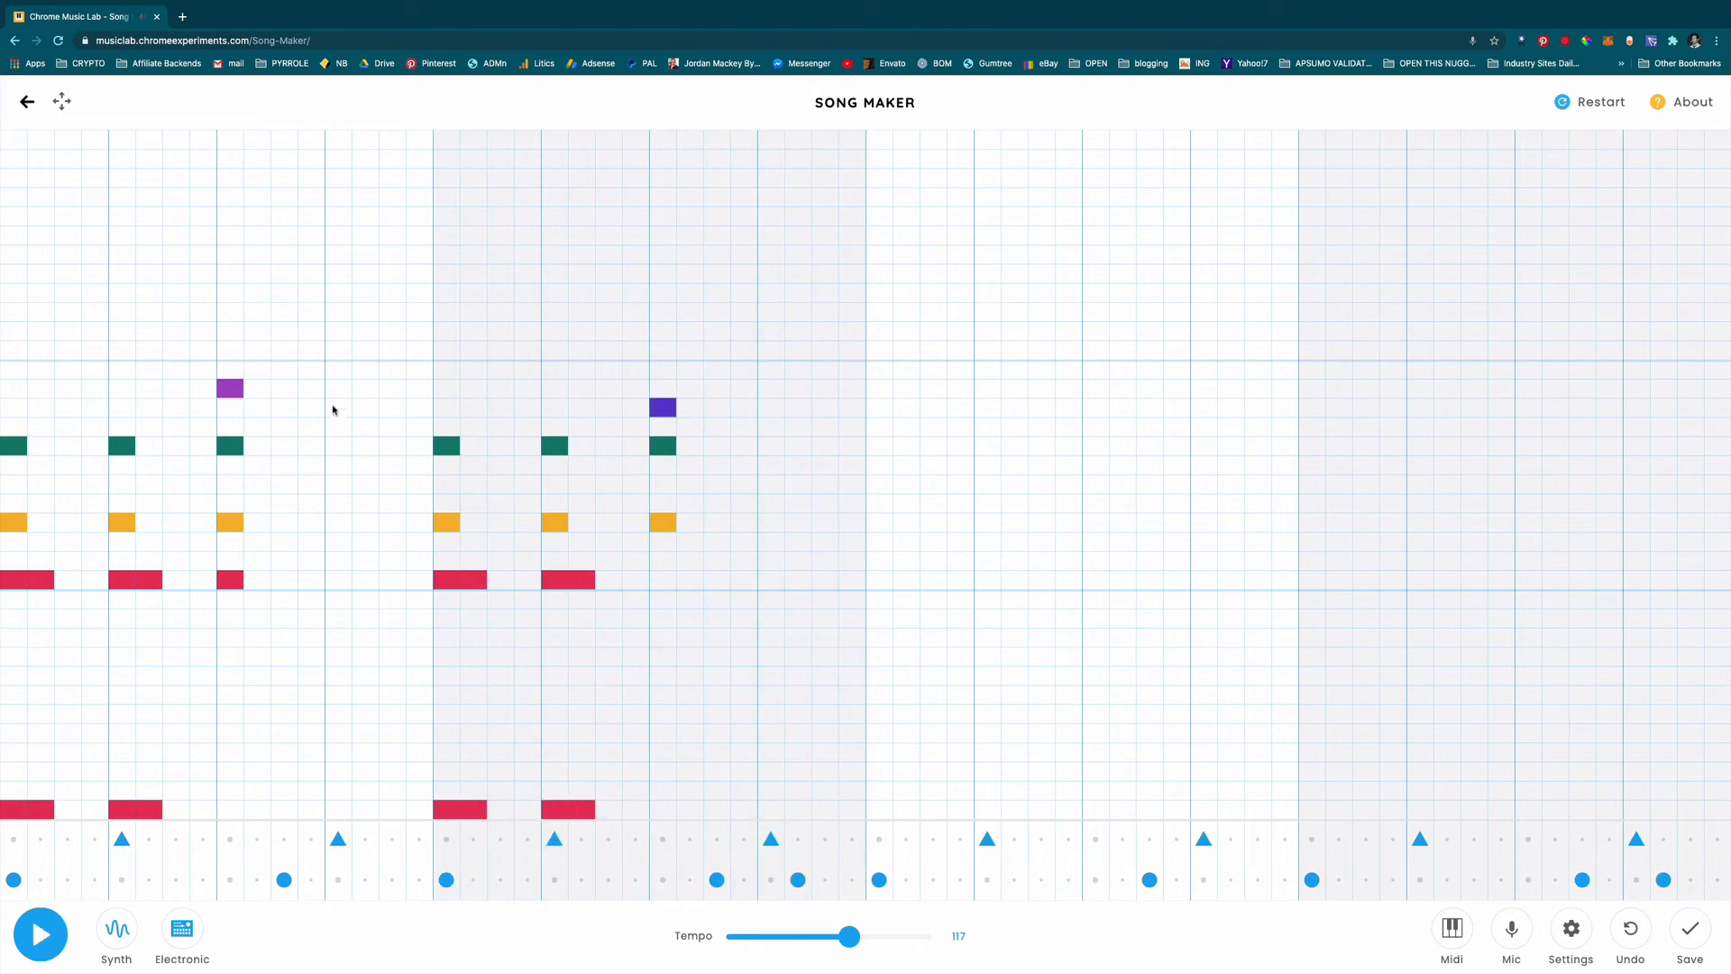
- Add a high four-note run leading through beat four of bar one: red, dark green, orange and purple, one square each
click(312, 352)
click(341, 312)
key(space)
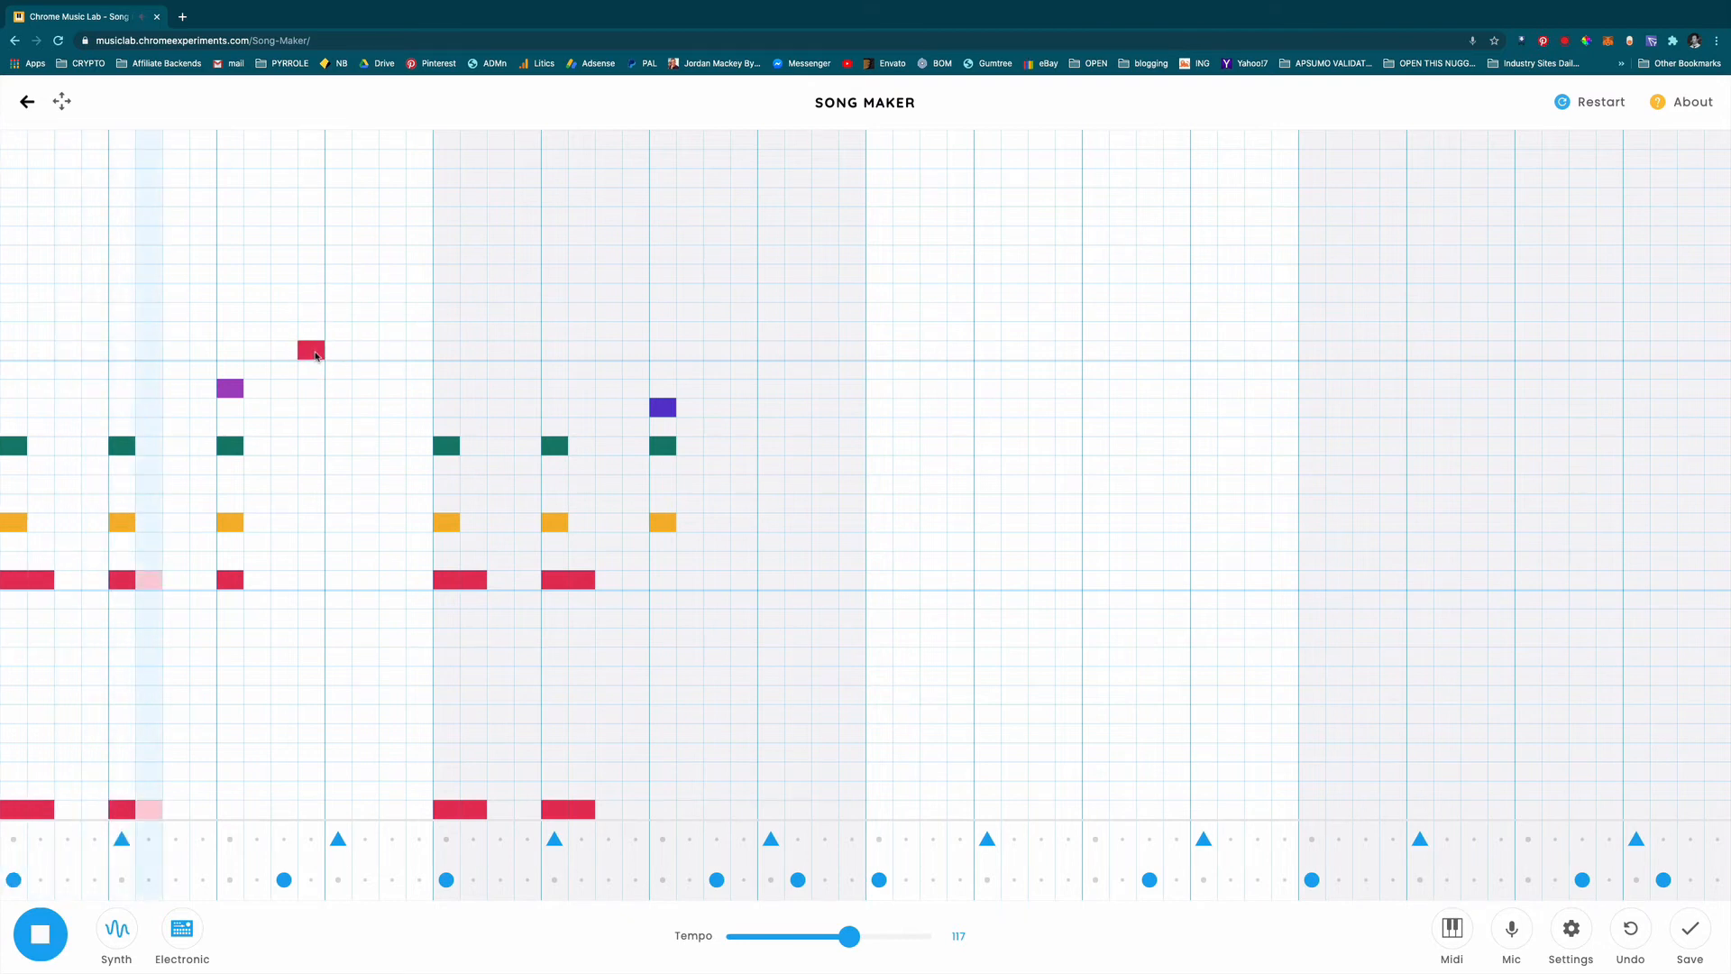
key(space)
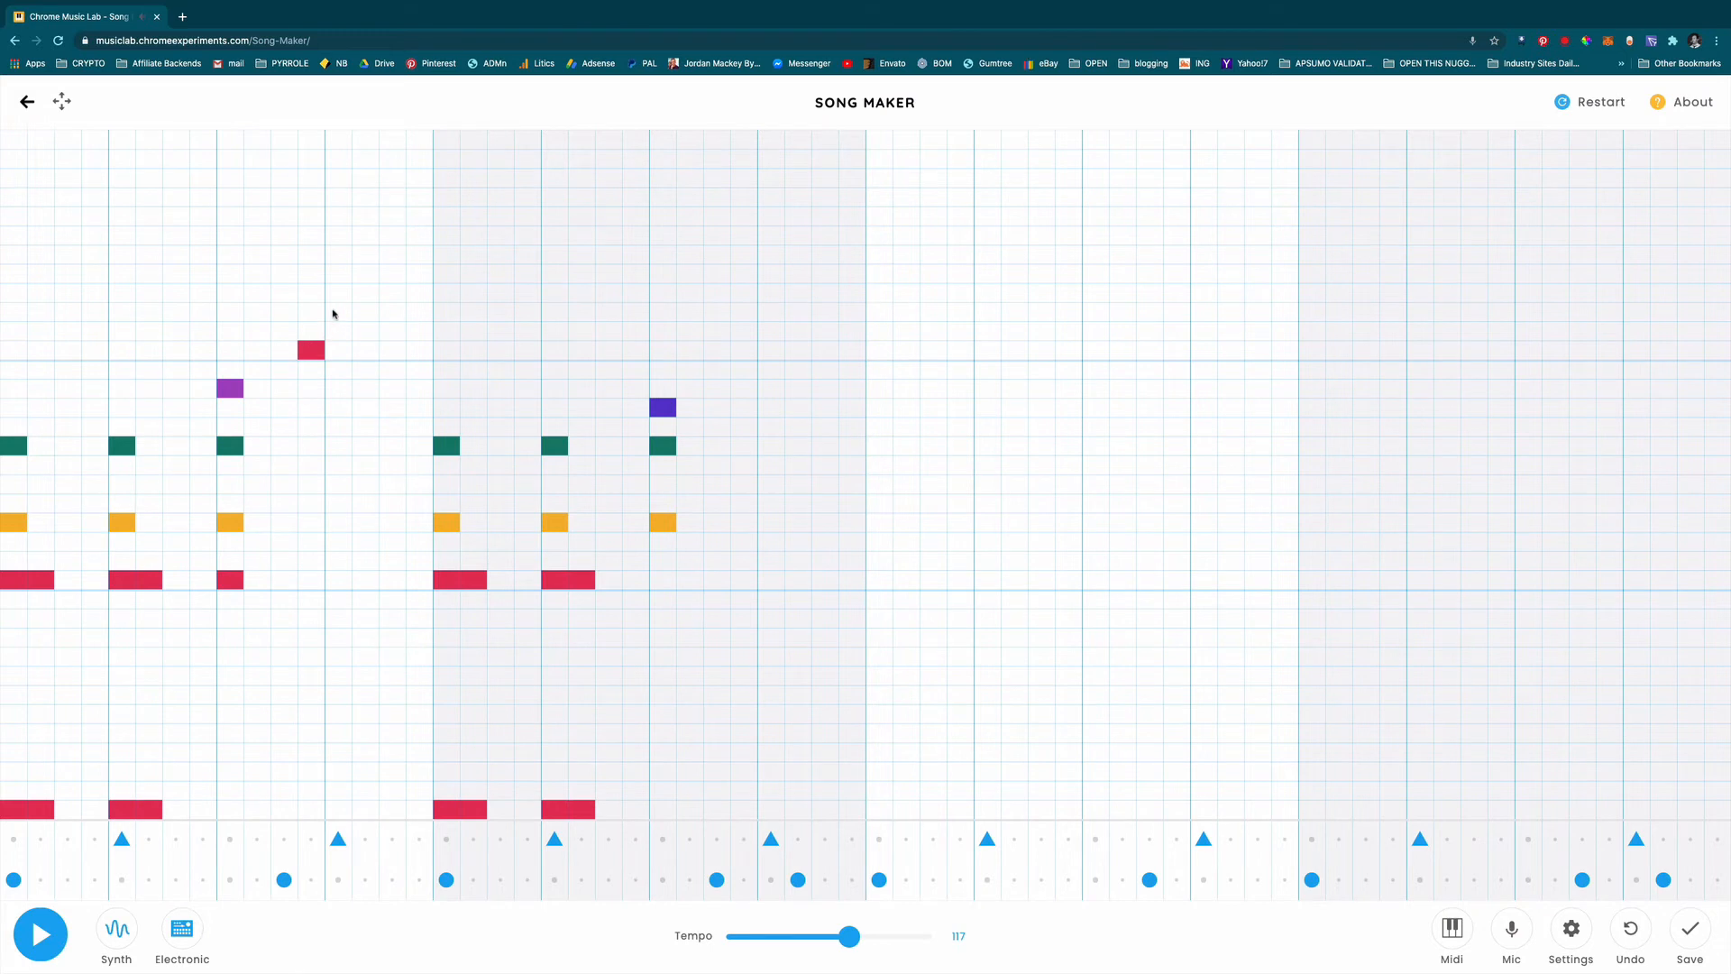
click(338, 310)
click(365, 252)
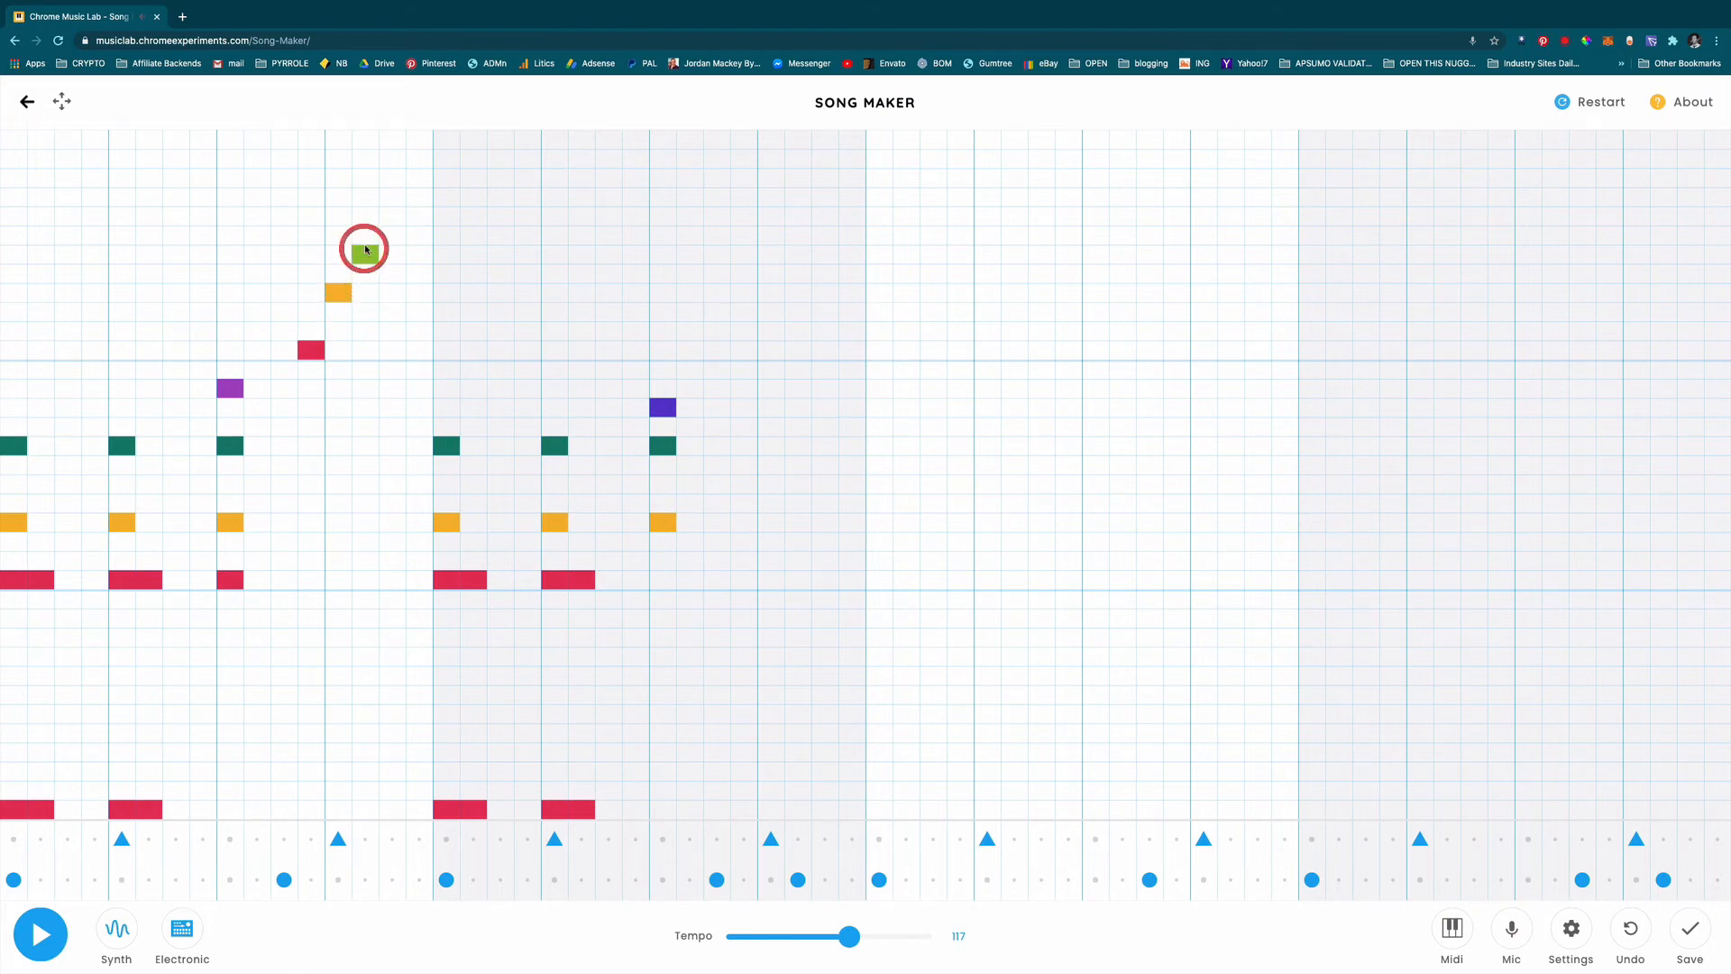
click(392, 158)
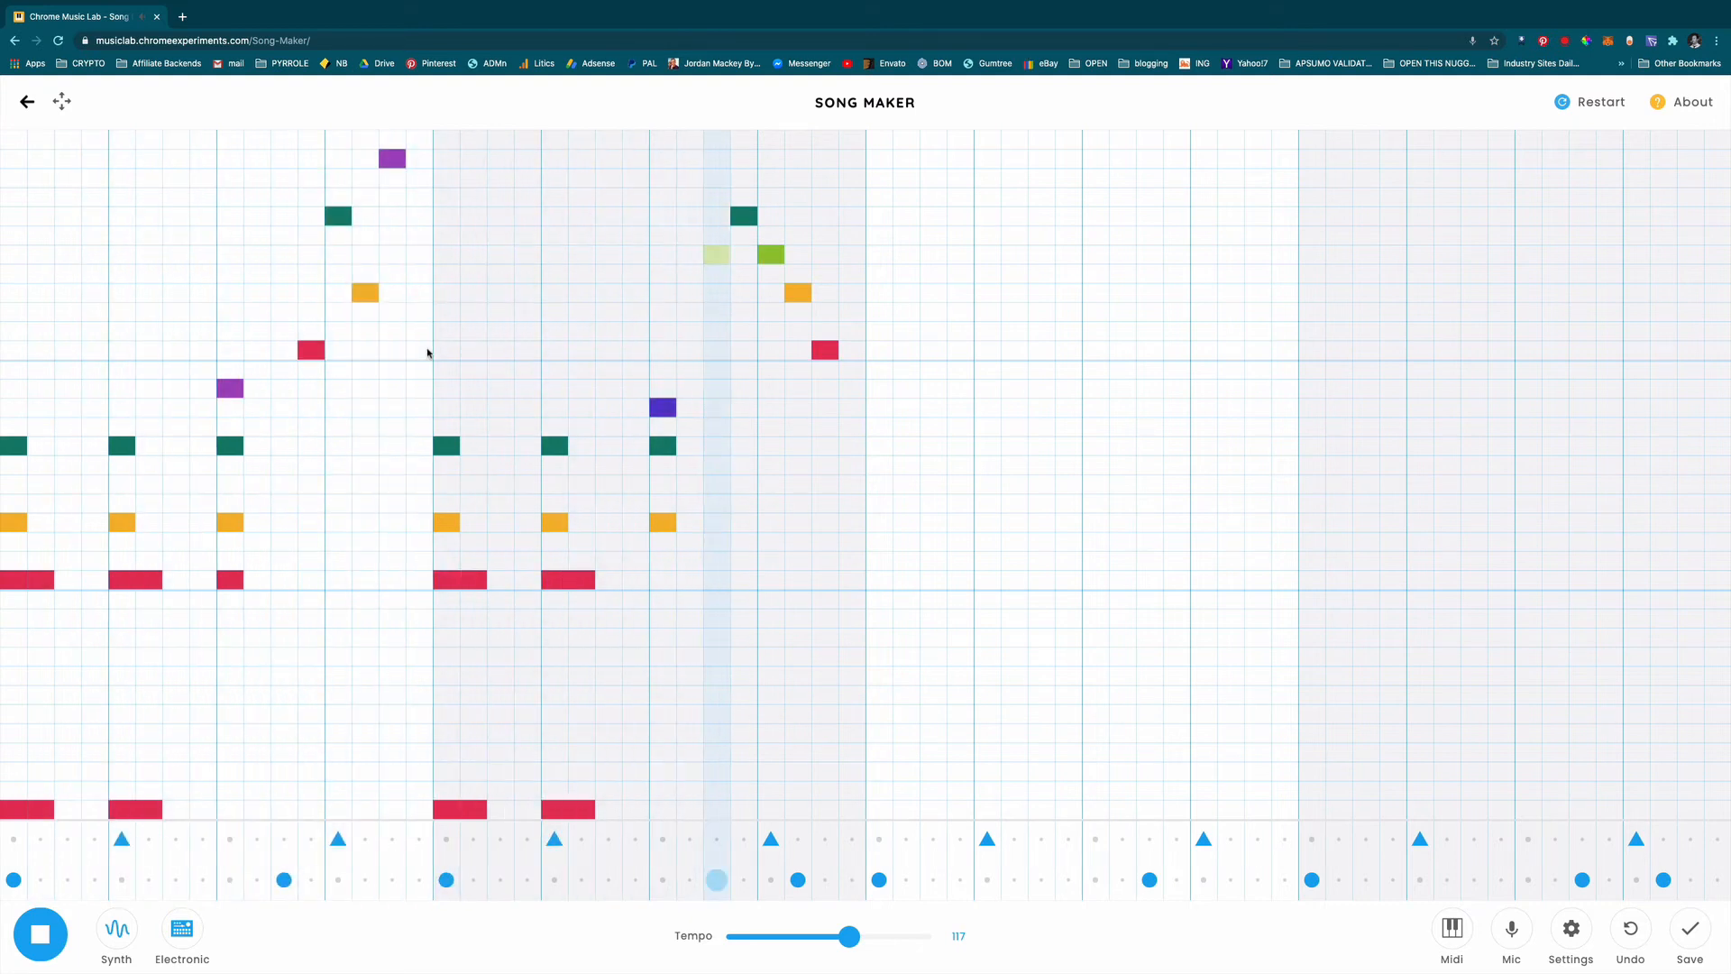
- Finish bar two's falling run with a purple note on its last square, and remove the high indigo note starting bar four
key(space)
click(856, 393)
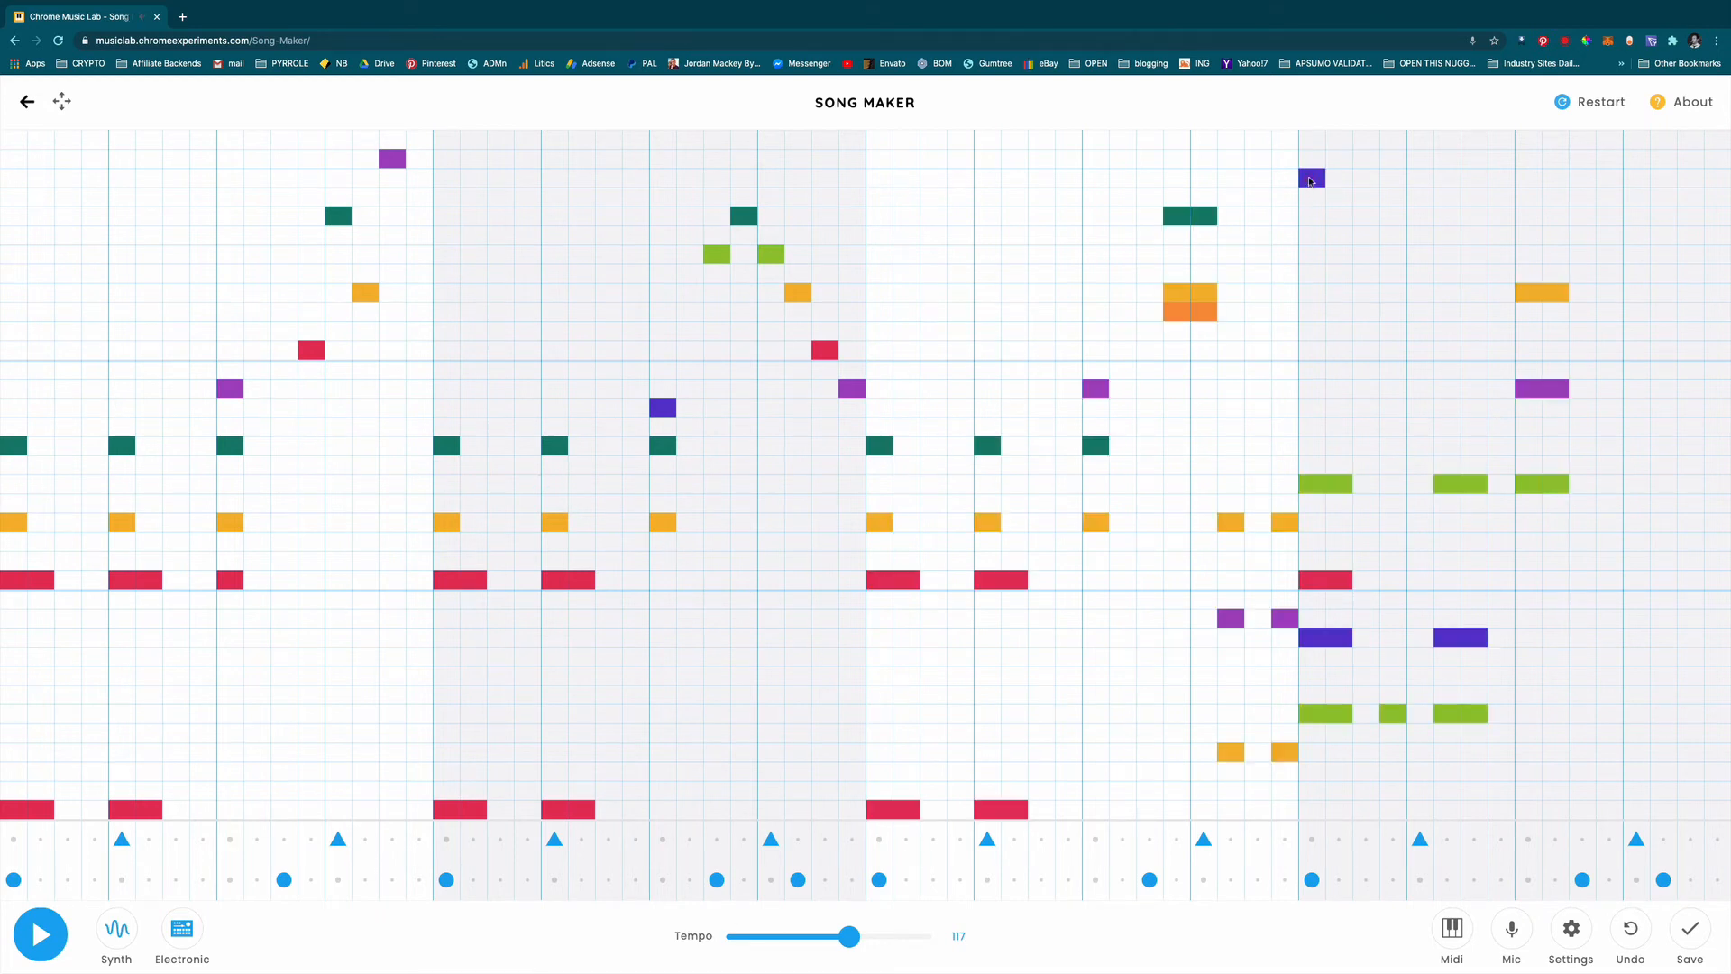
key(space)
click(1310, 181)
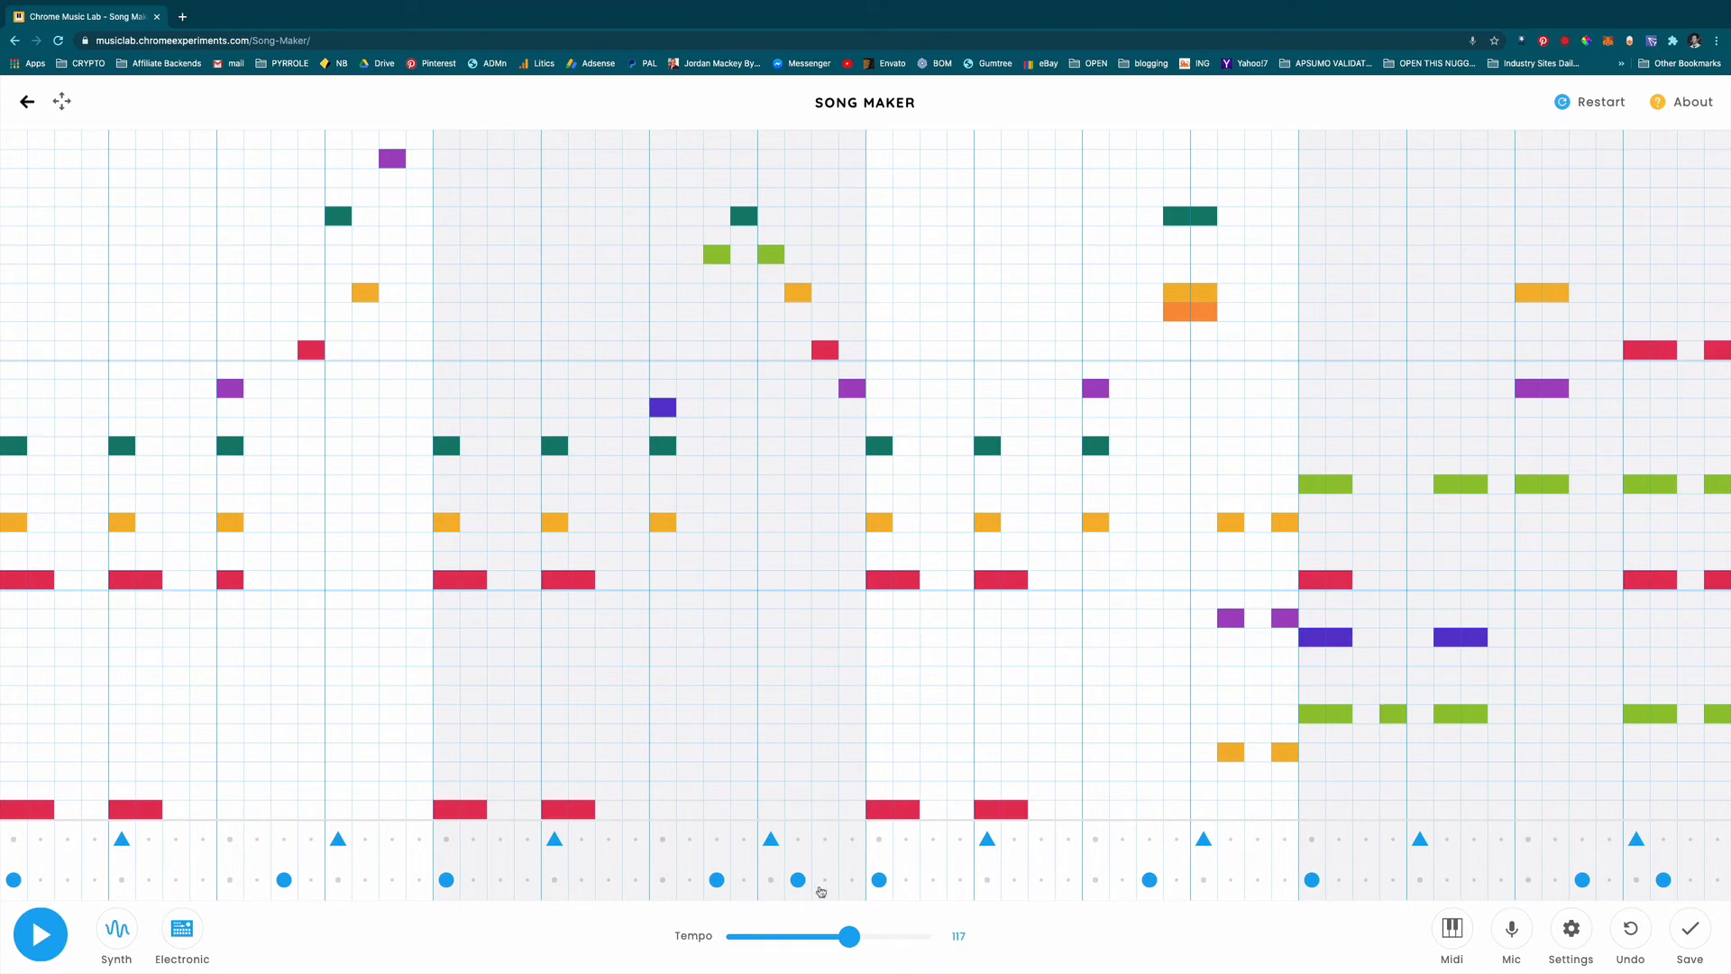
- Play the song and try different high notes on the third square of beat three in bar four, ending on dark green
click(43, 934)
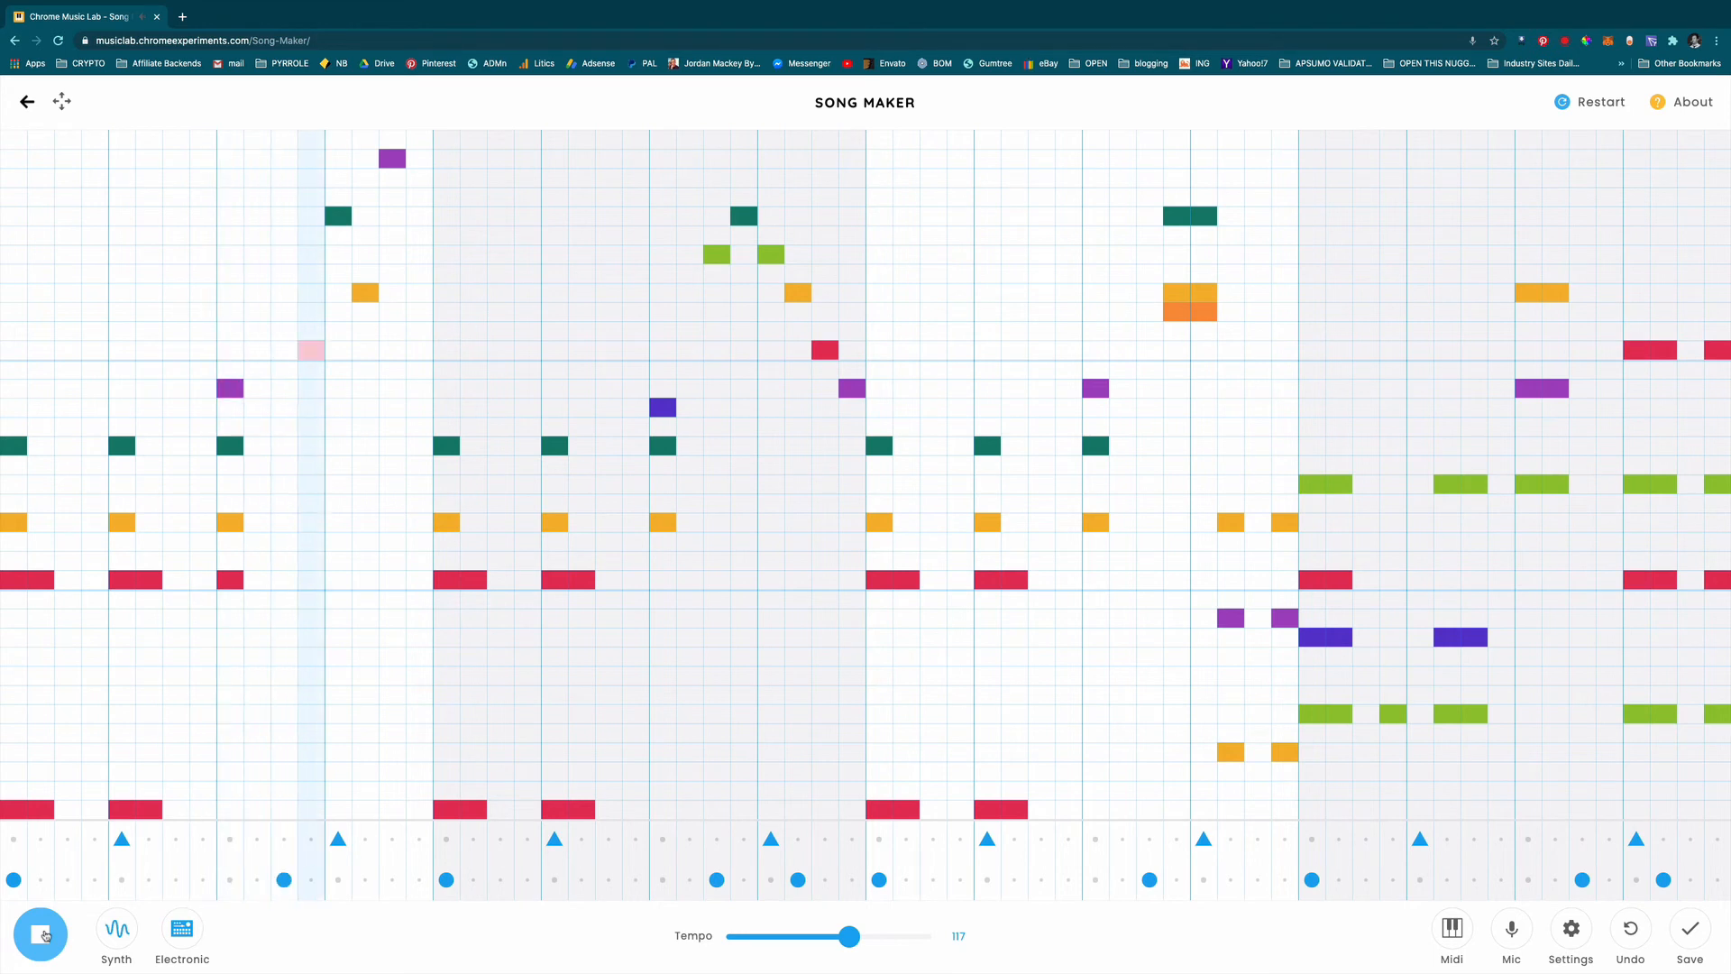
click(1584, 158)
click(1587, 145)
click(1584, 159)
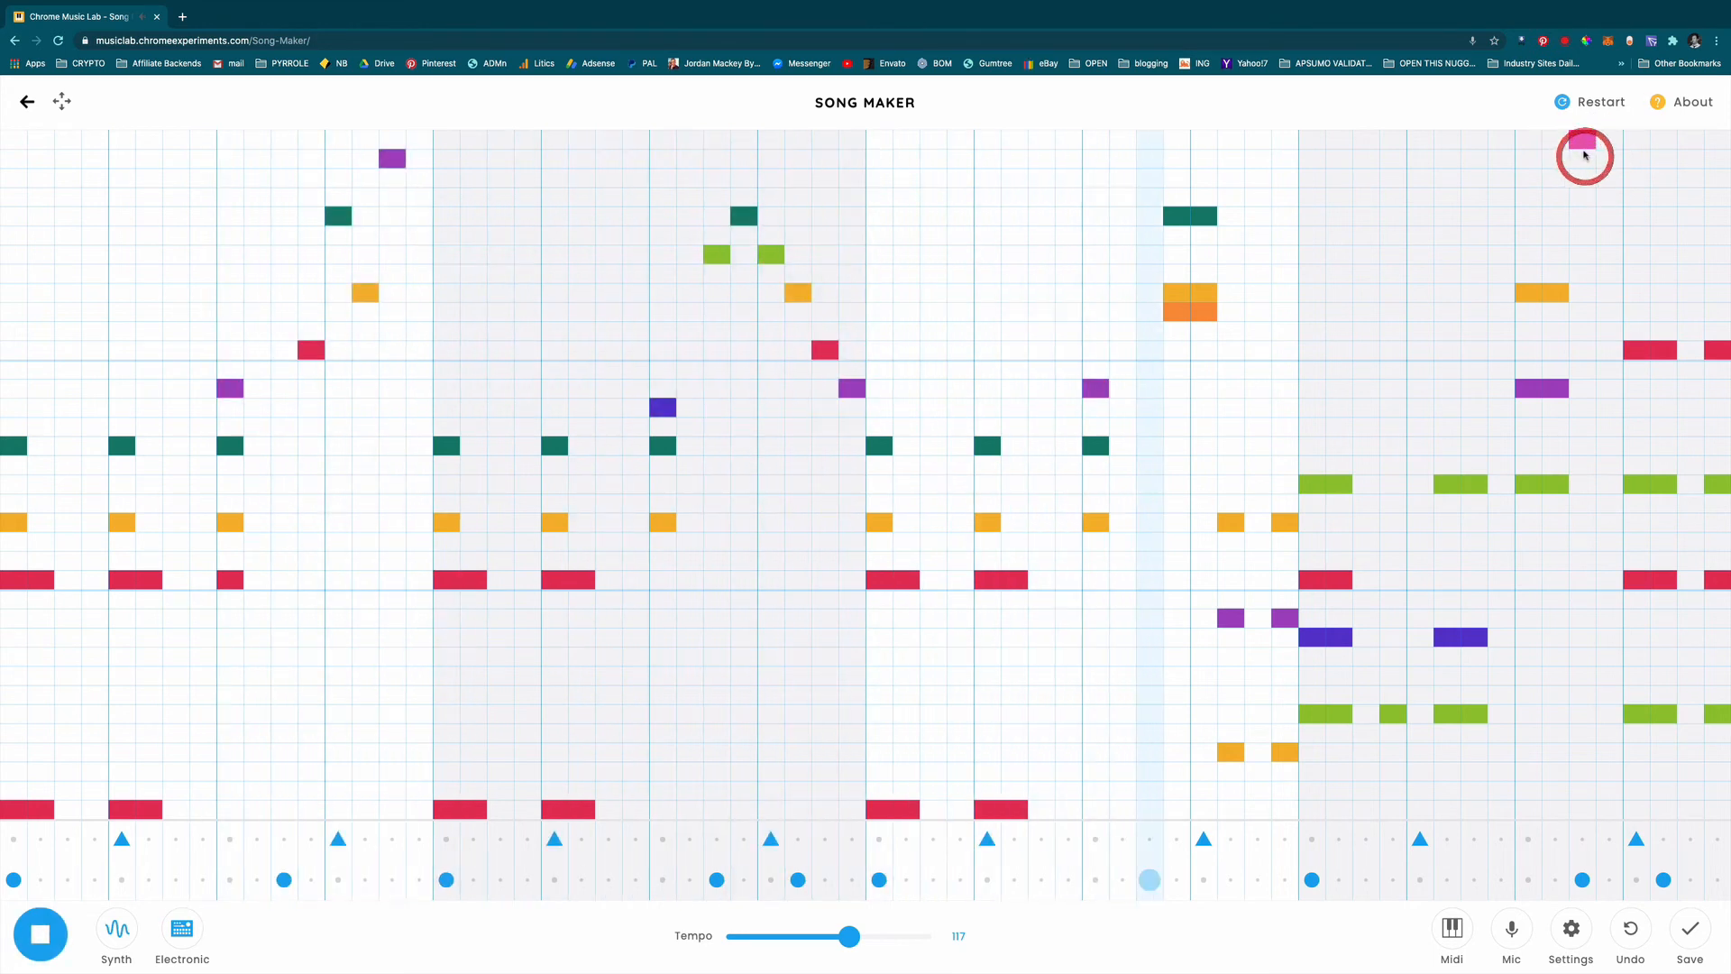
click(1584, 141)
click(1582, 192)
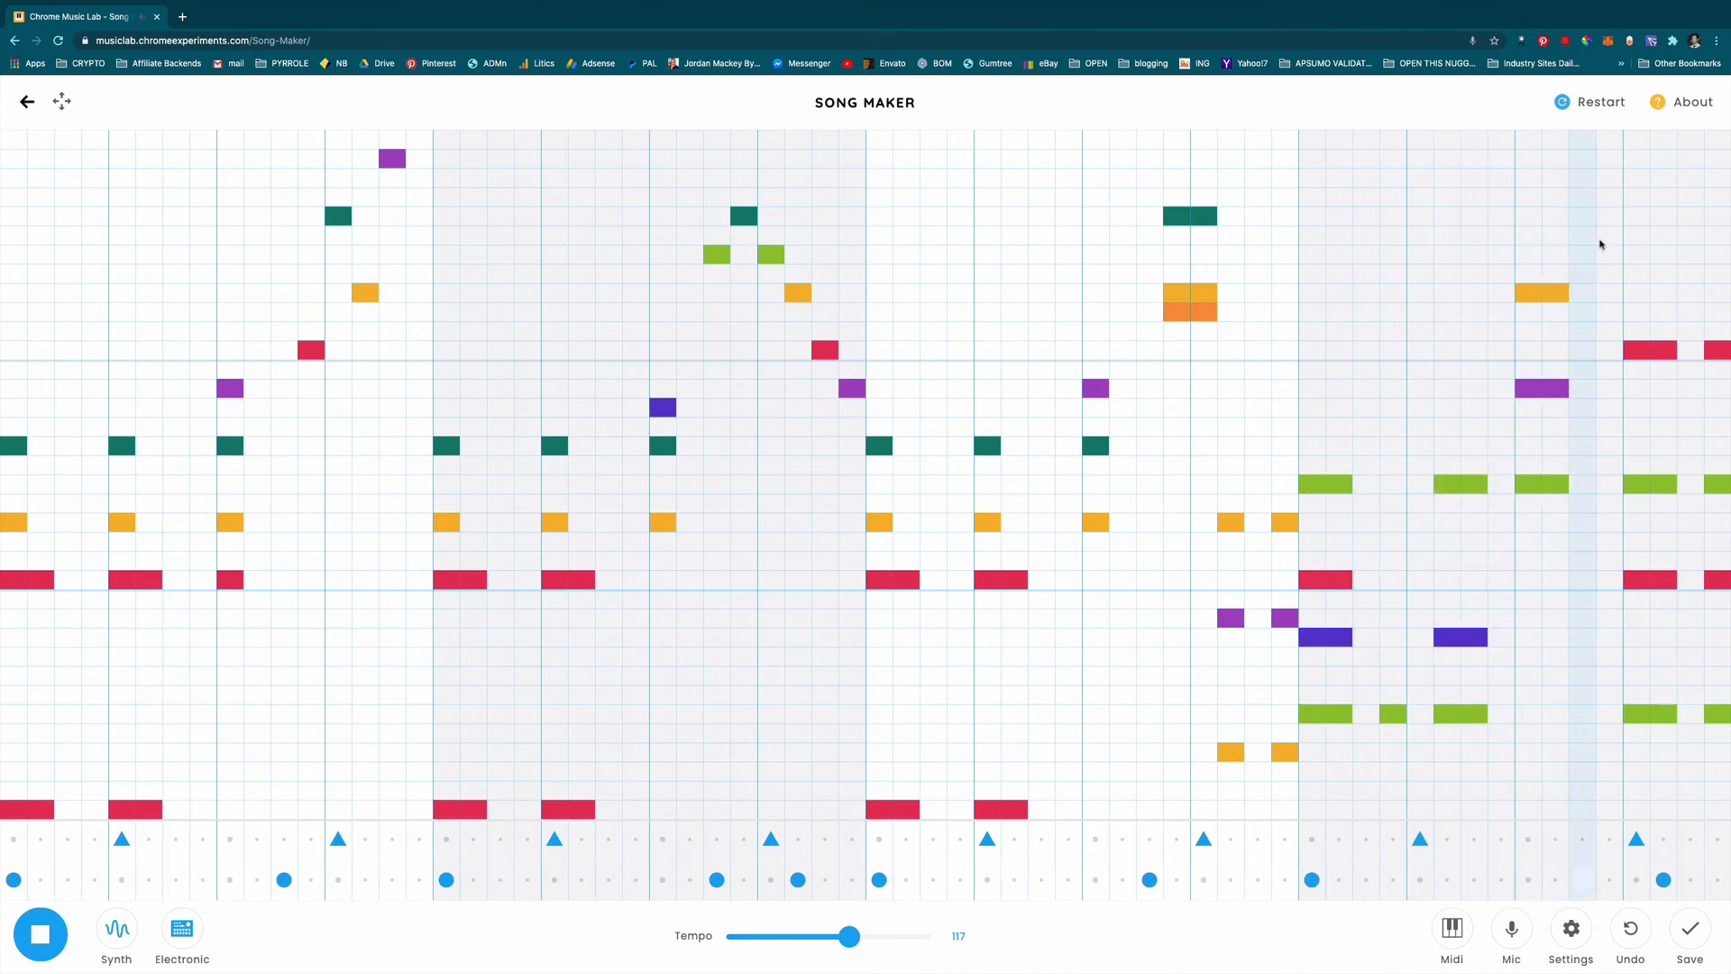
click(1584, 197)
click(1584, 217)
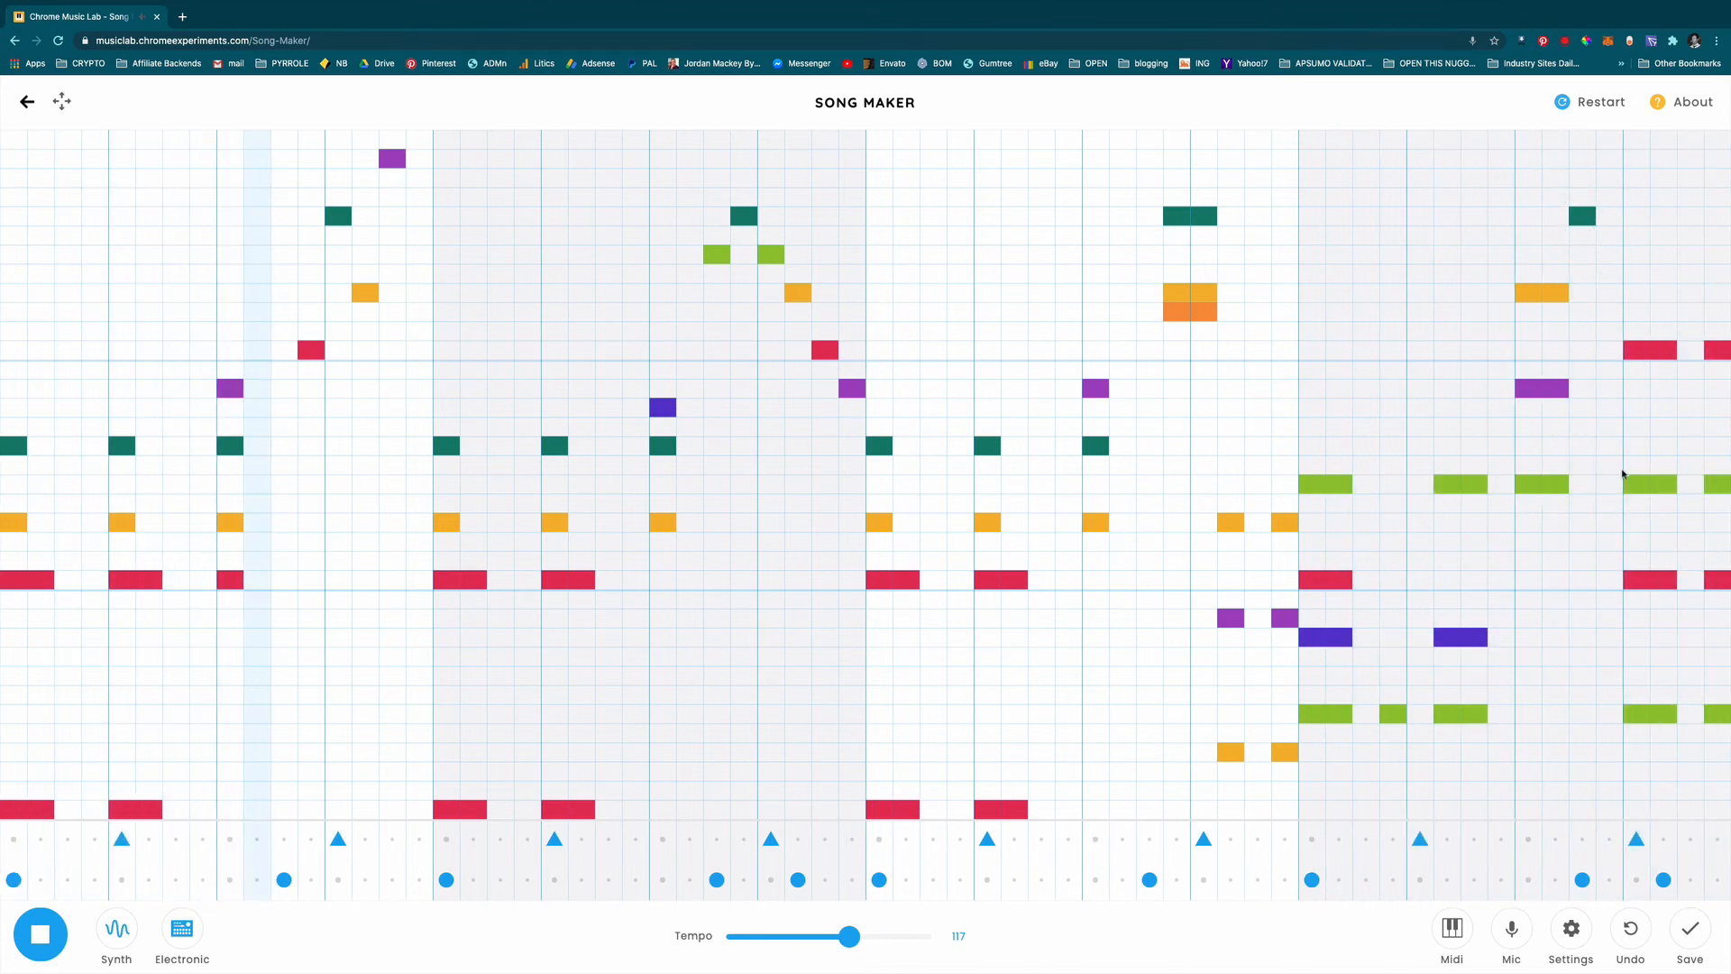
- Try orange, red and lower notes beneath the high dark green note on beat three's third square in bar four
click(1584, 540)
click(1584, 578)
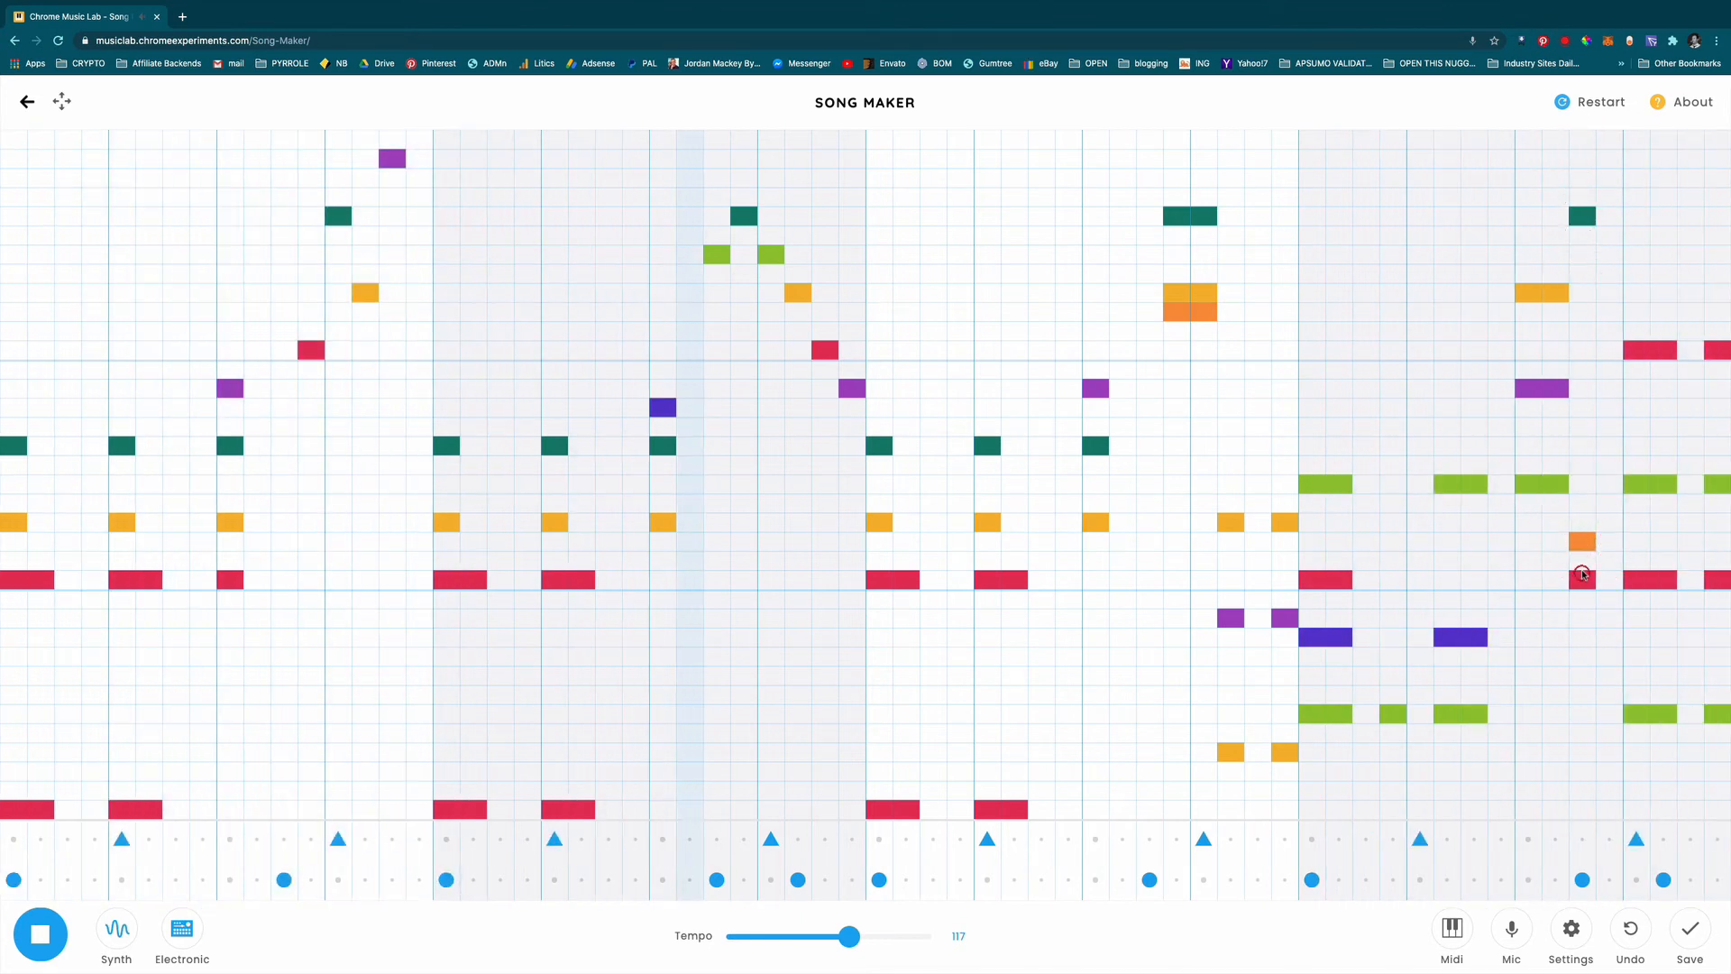
click(1584, 545)
click(1584, 574)
click(1582, 523)
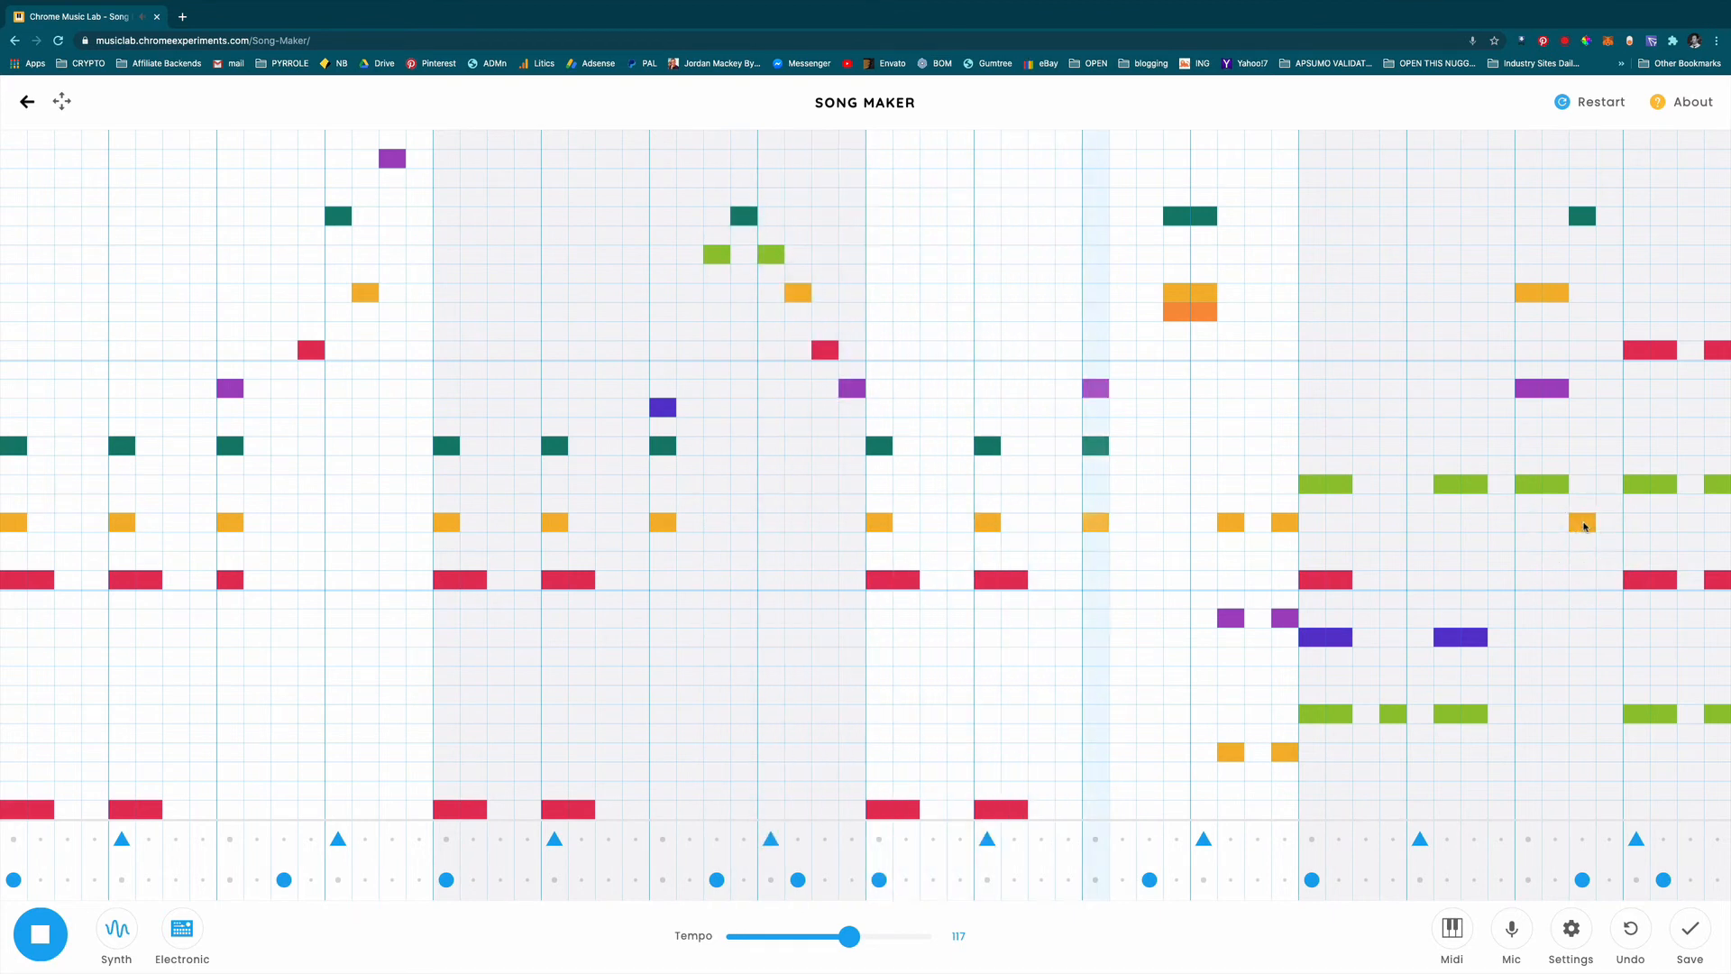
drag(1585, 721, 1585, 759)
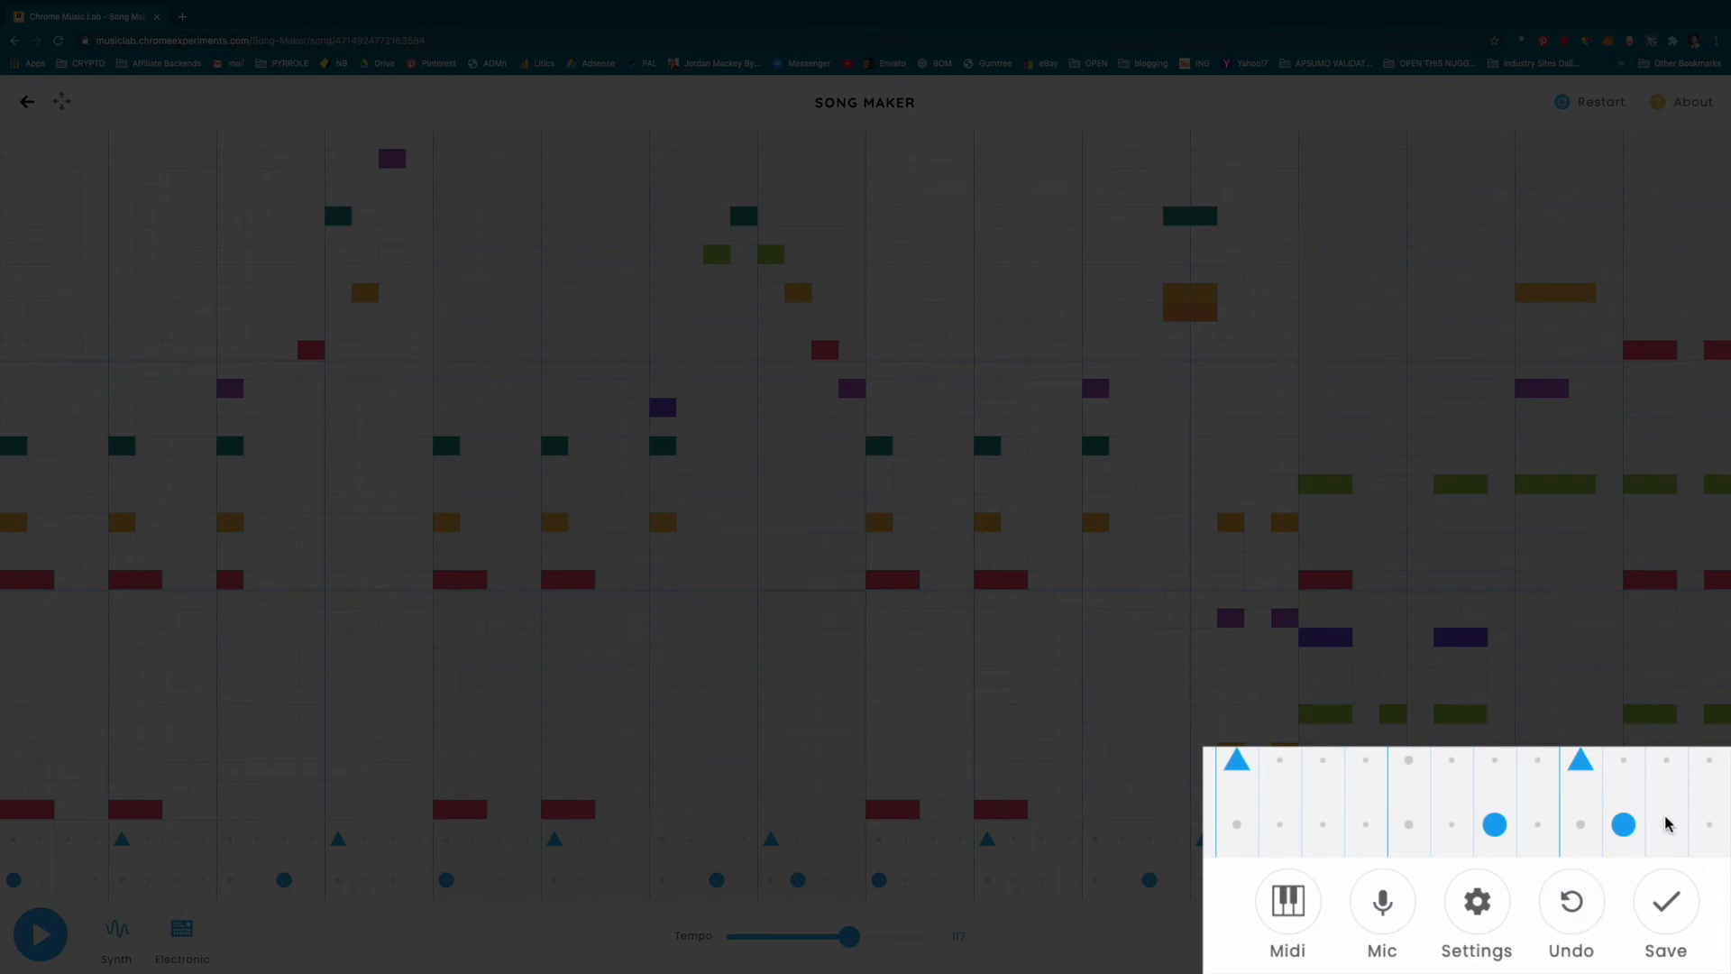
- Save the song and copy its share link
click(1689, 933)
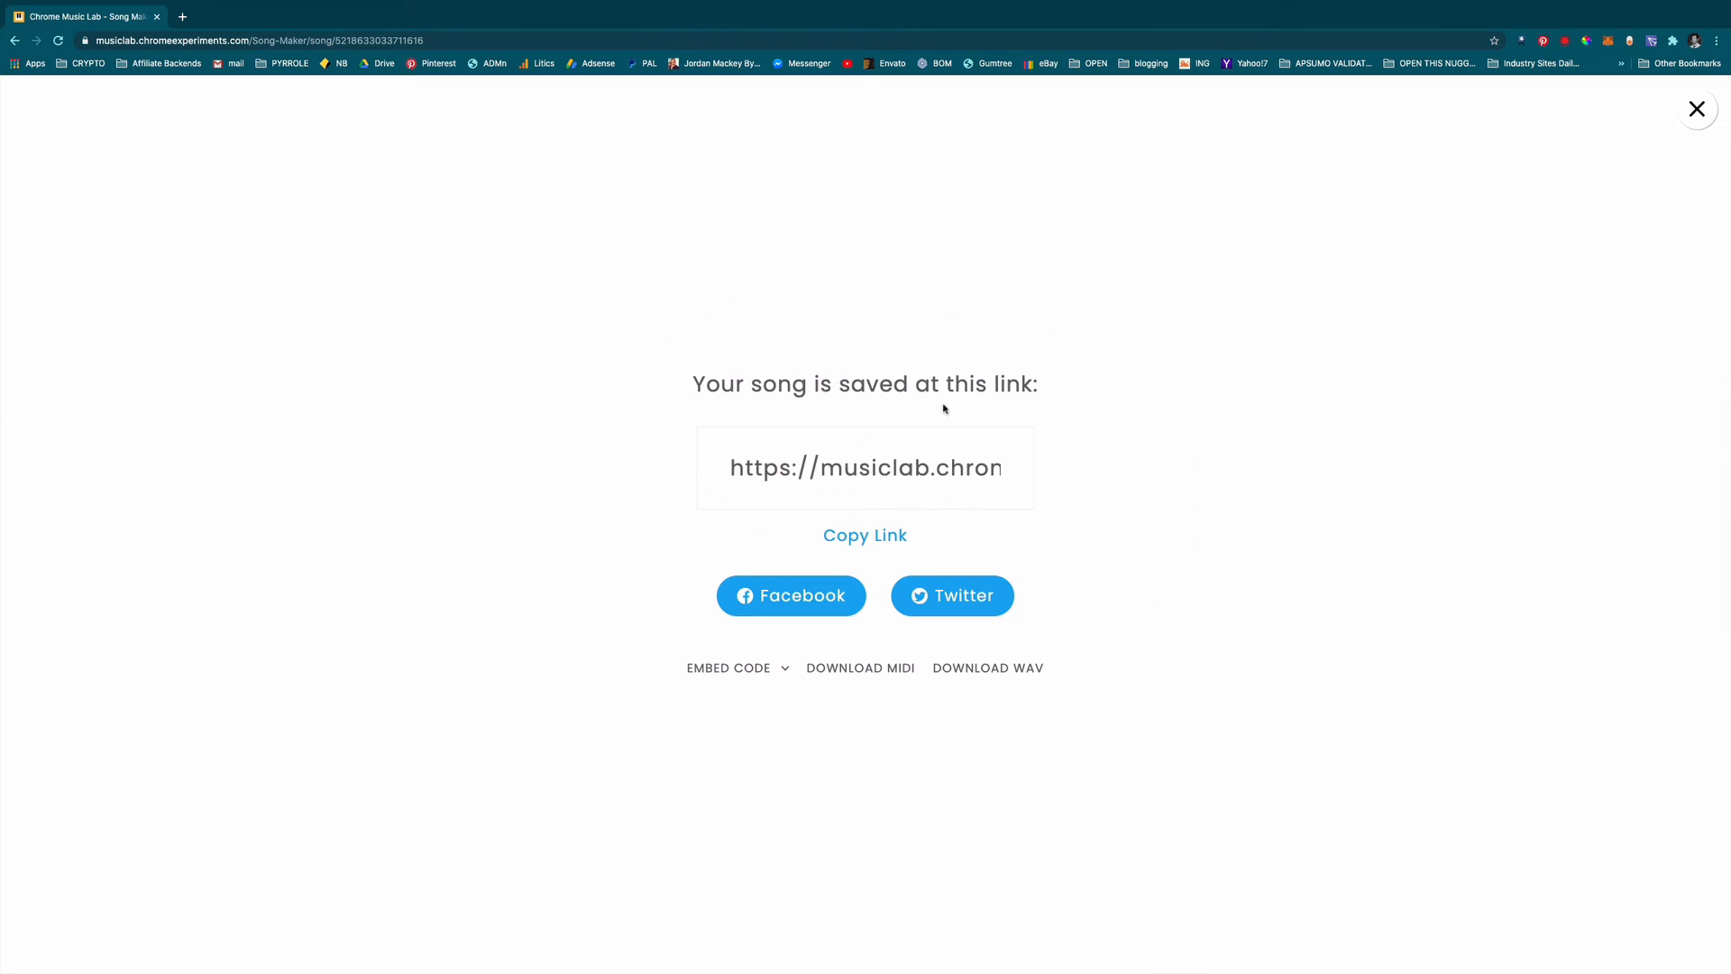
click(888, 538)
key(super+c)
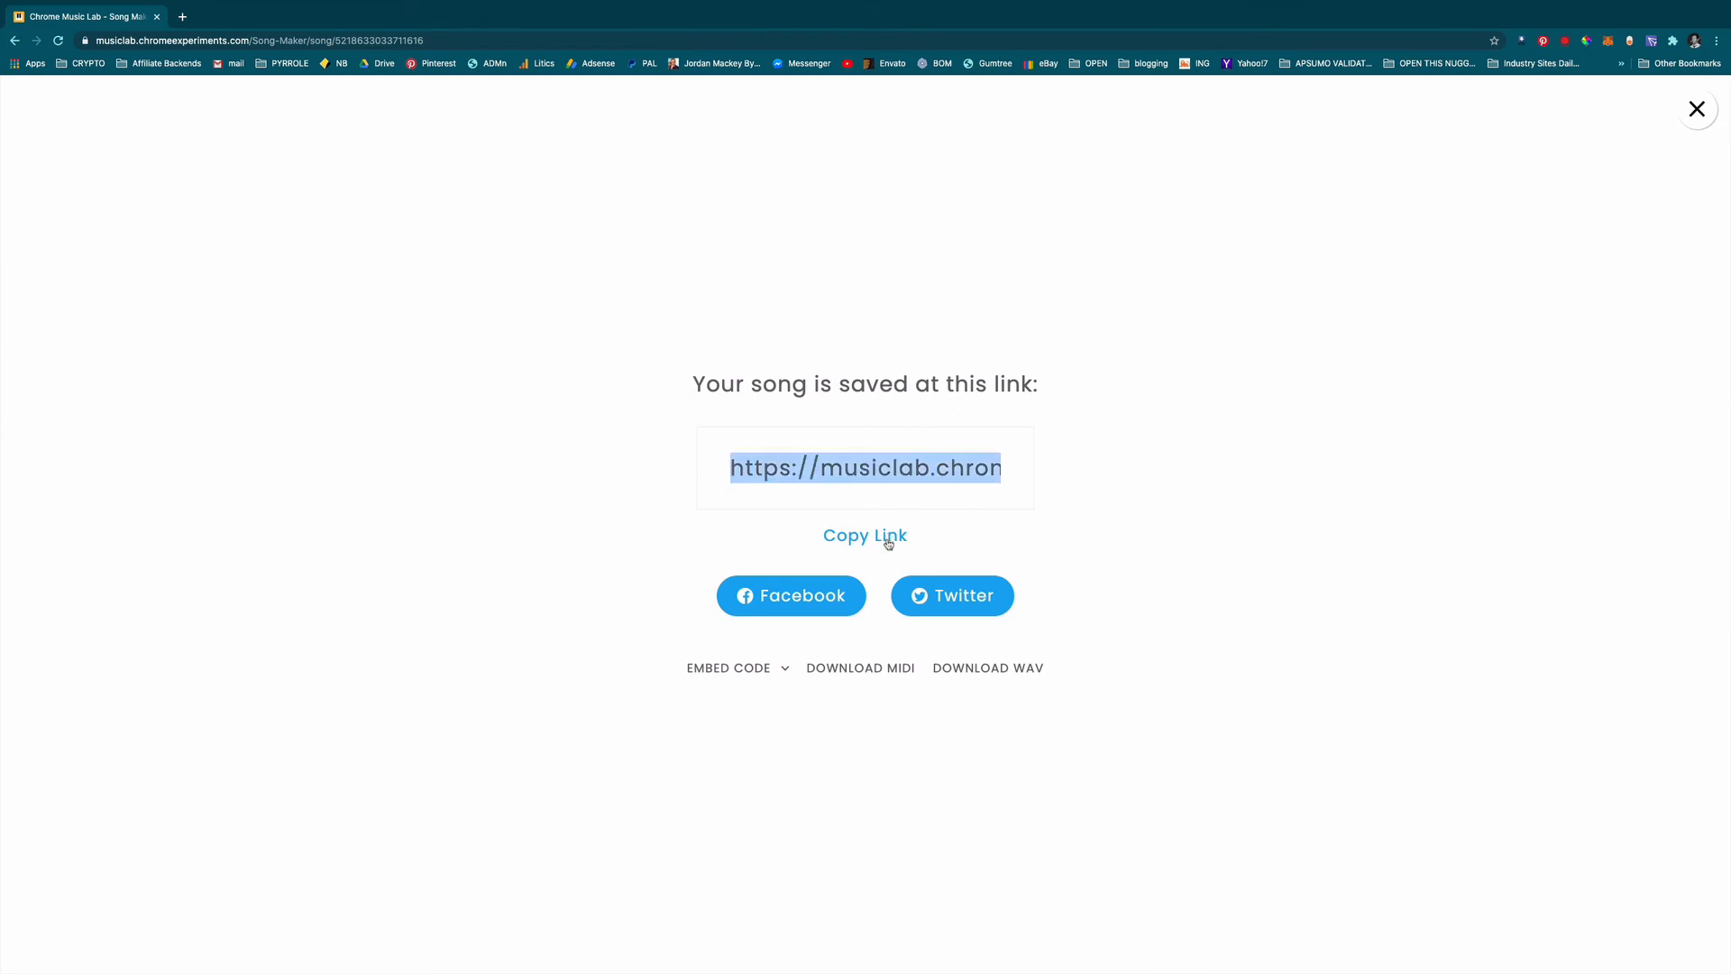
- Open the copied song link in a new browser tab
click(183, 17)
key(super+v)
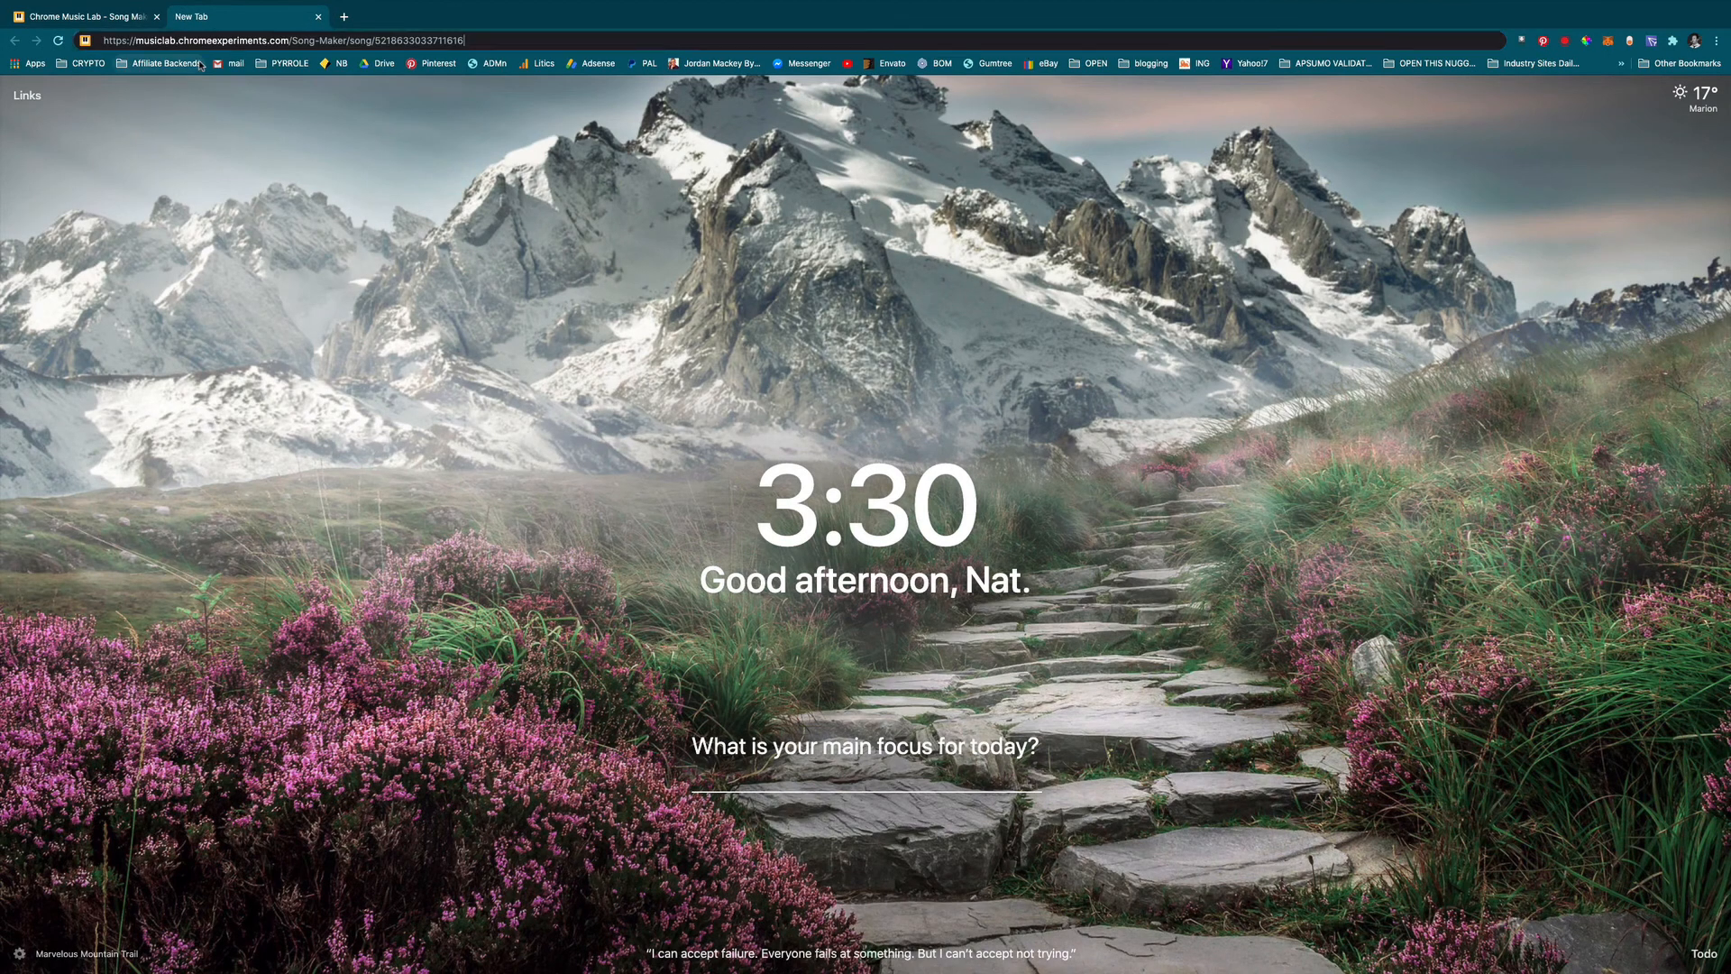
click(203, 66)
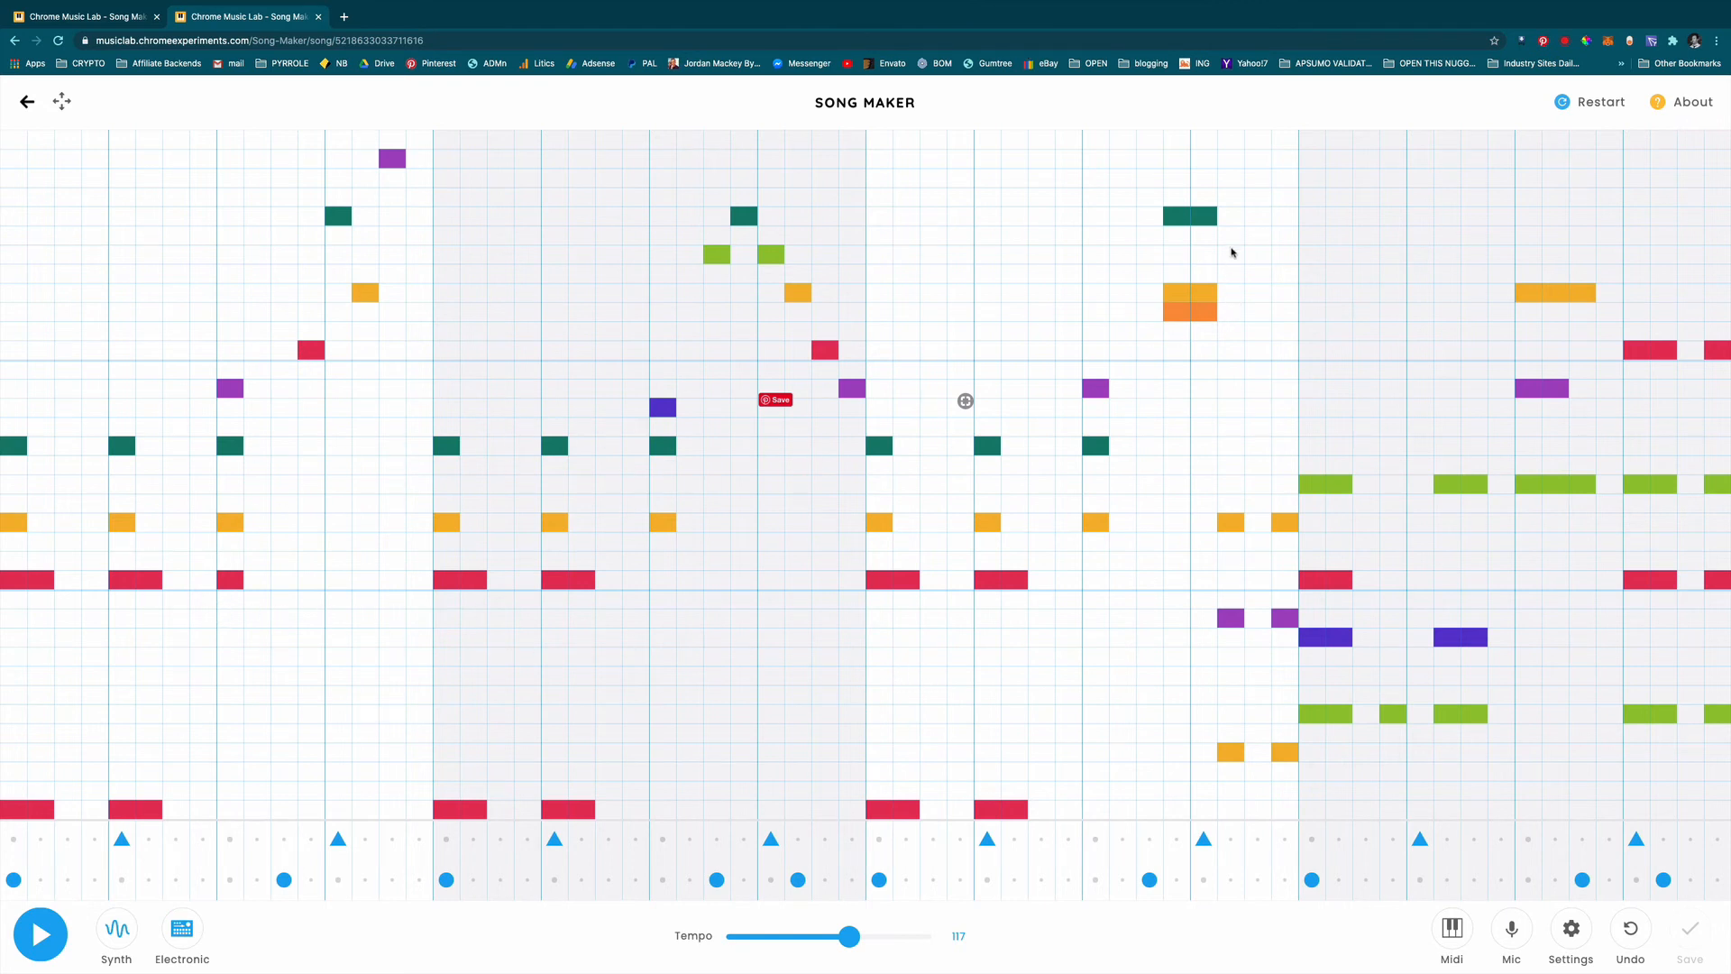
- Add high dark green and purple notes on the last square of beat three in bar four of the shared song
click(1229, 218)
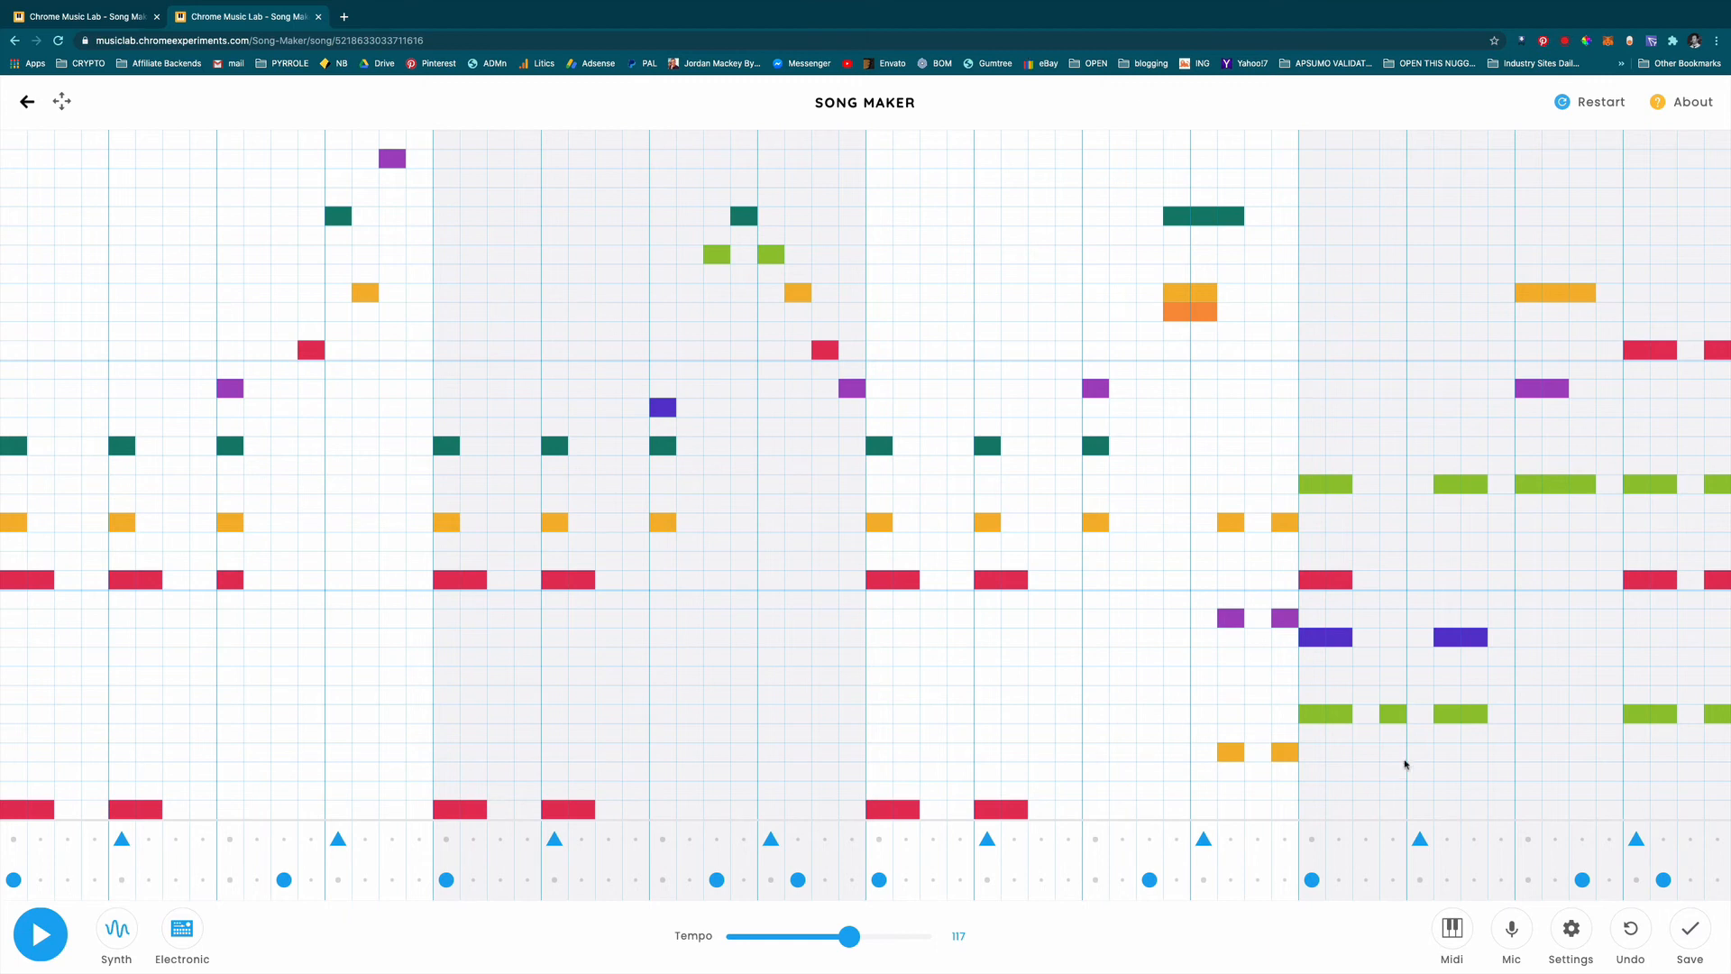
click(1232, 217)
click(1609, 218)
click(1612, 158)
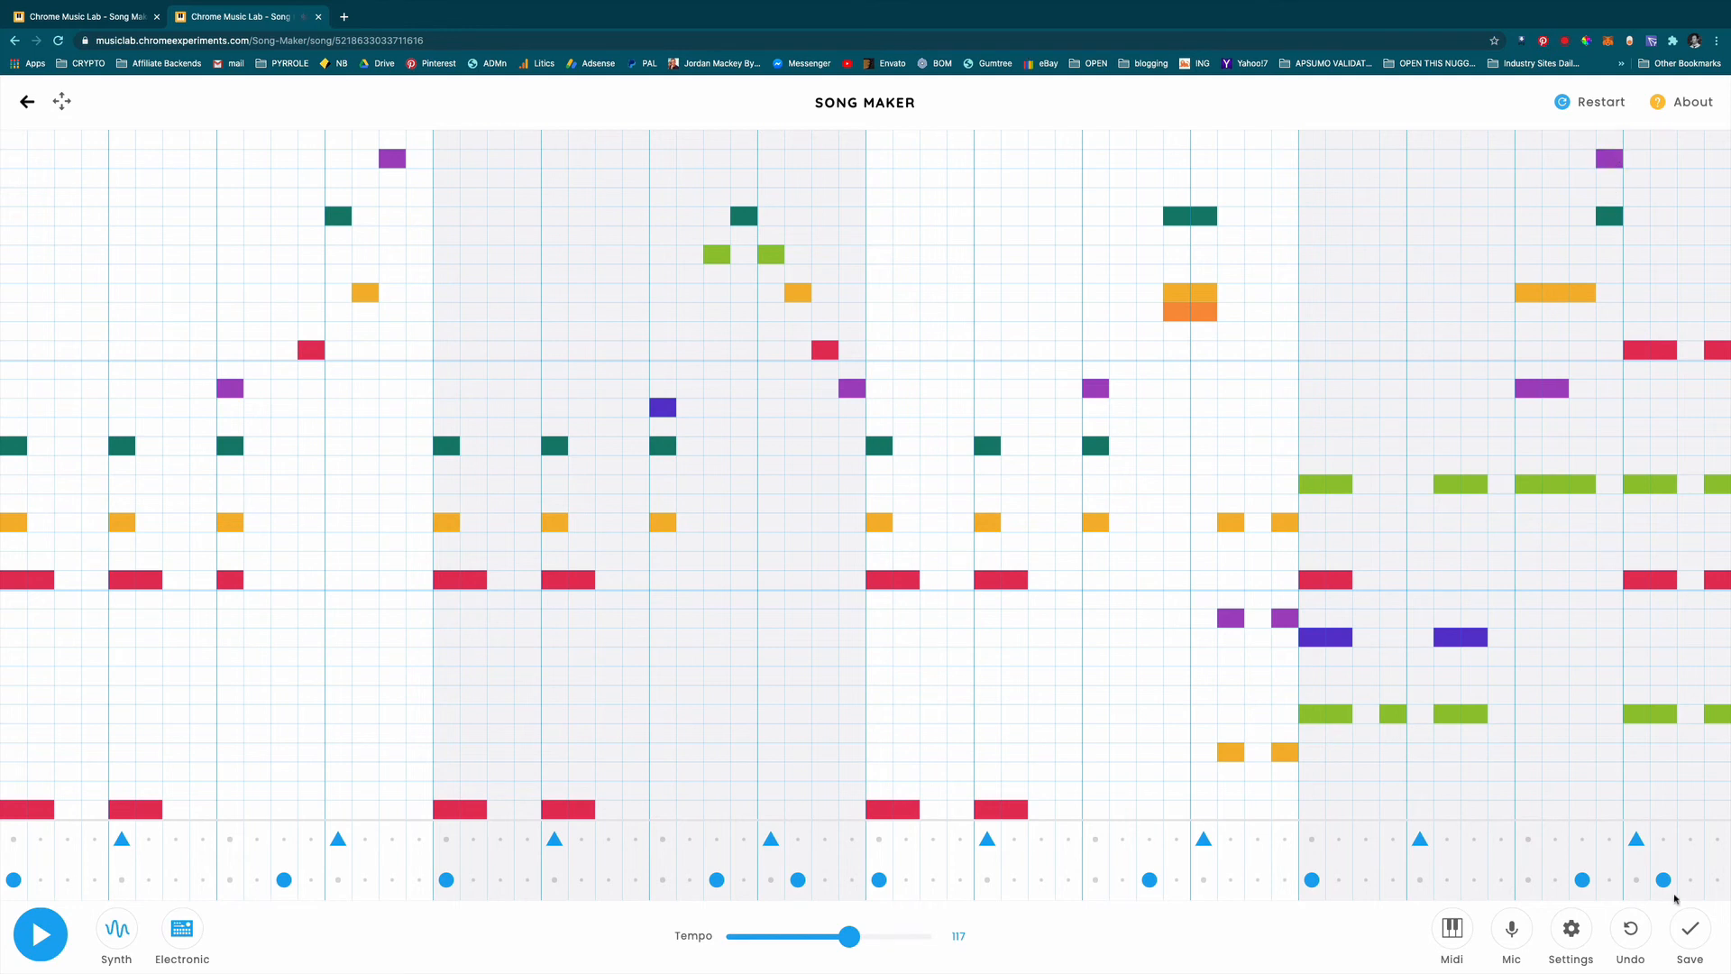
- Save the edited version of the song and copy its new link
click(1695, 933)
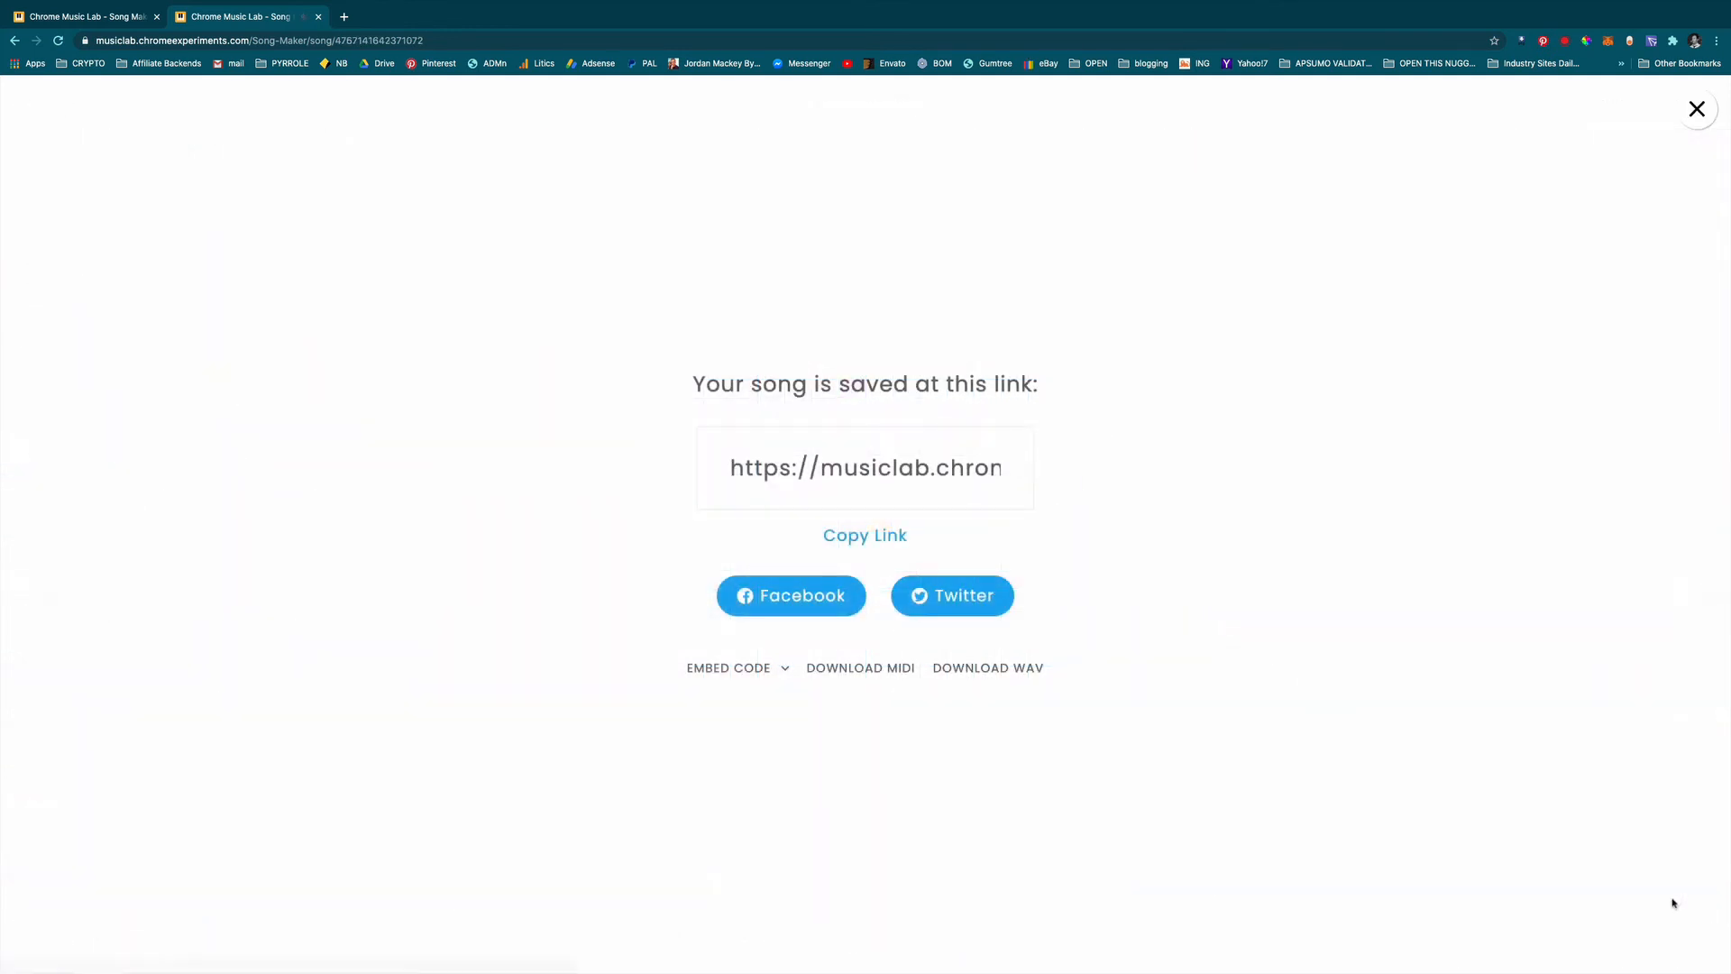
click(892, 537)
key(ctrl+c)
- Show the song's embed code and download the song as a WAV file to the Desktop
click(783, 669)
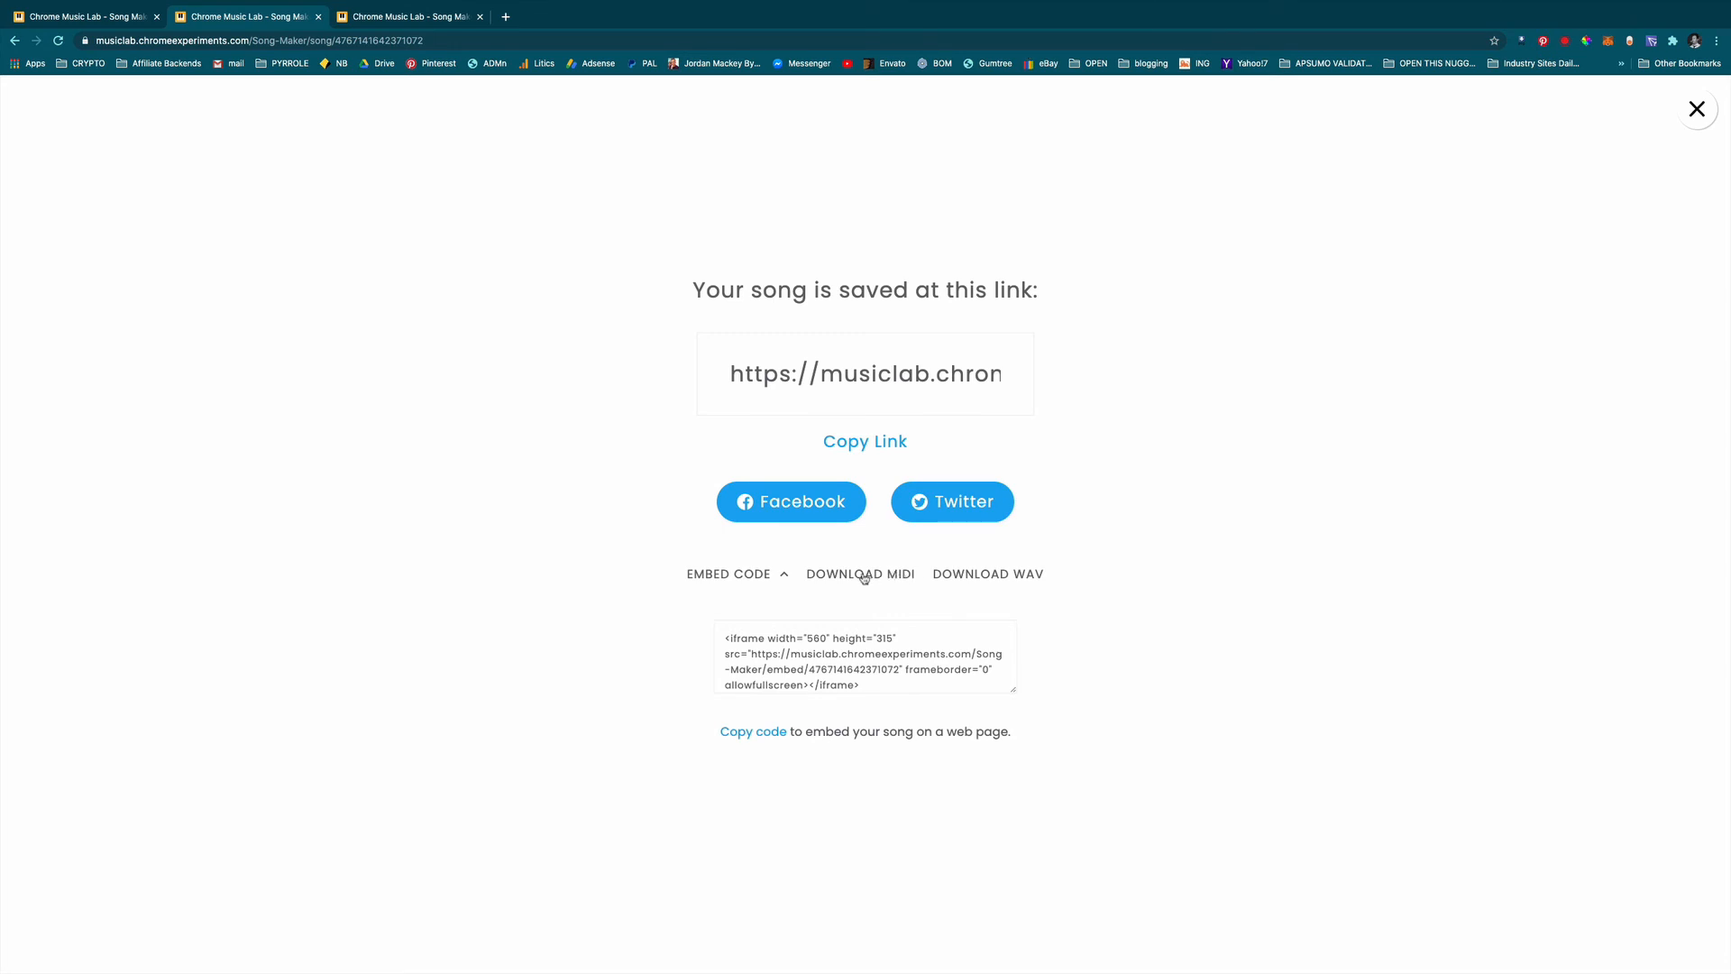
click(1017, 576)
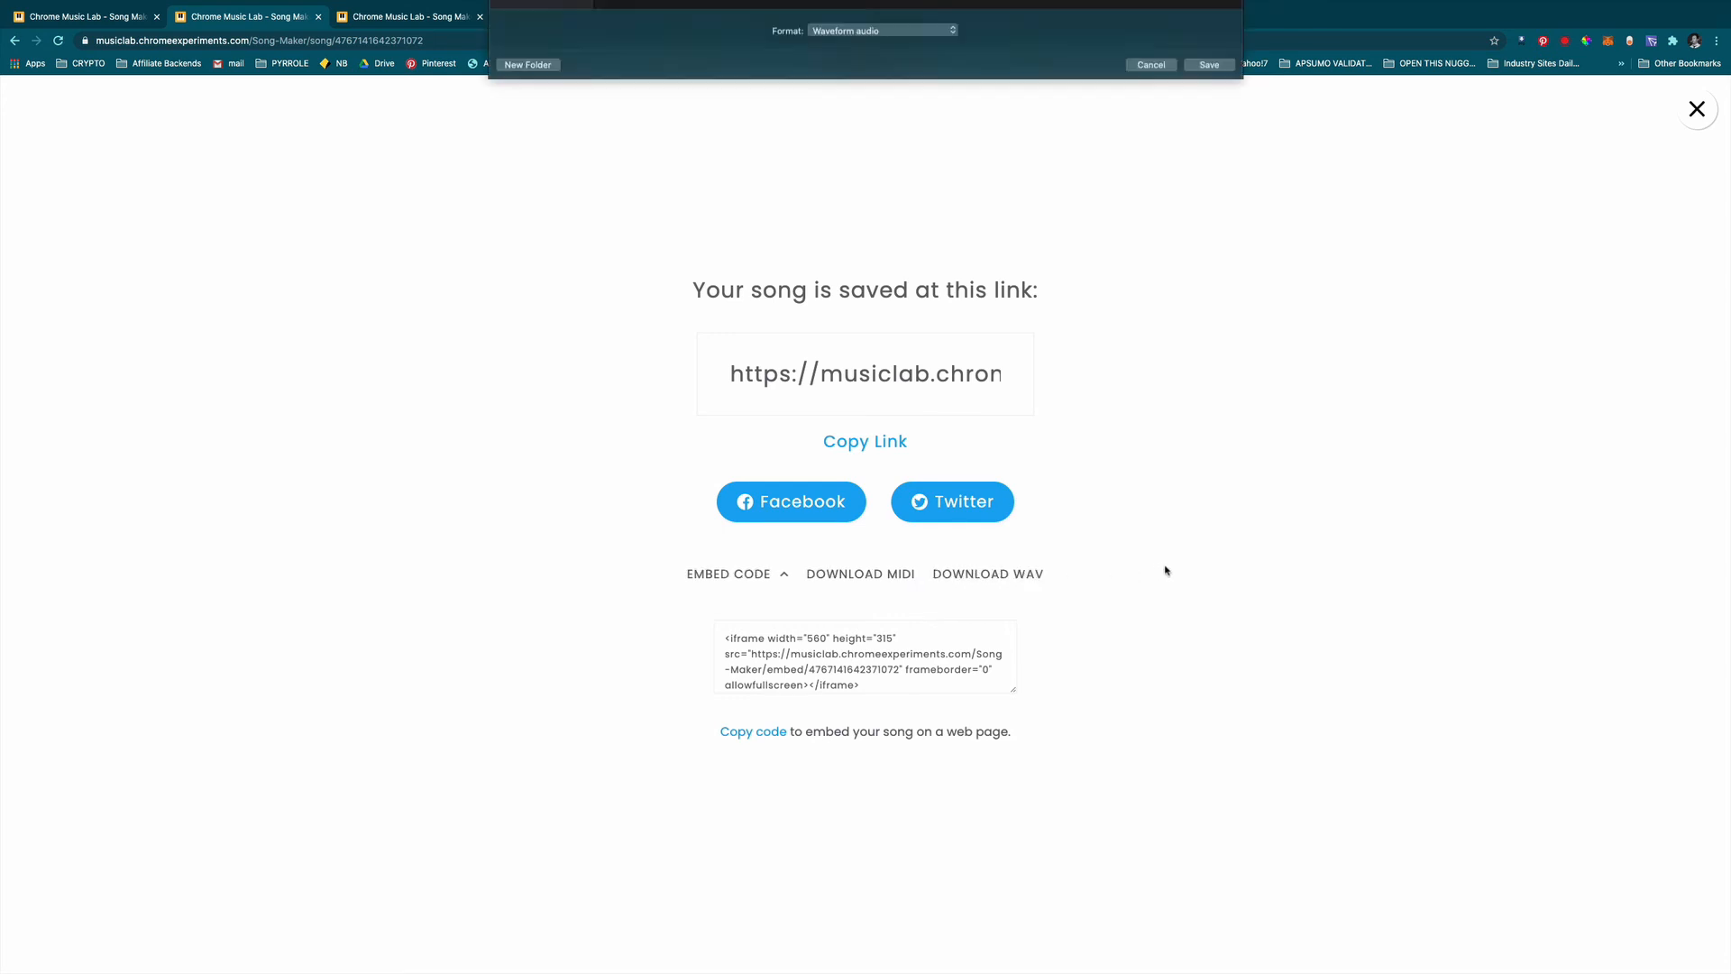
click(538, 126)
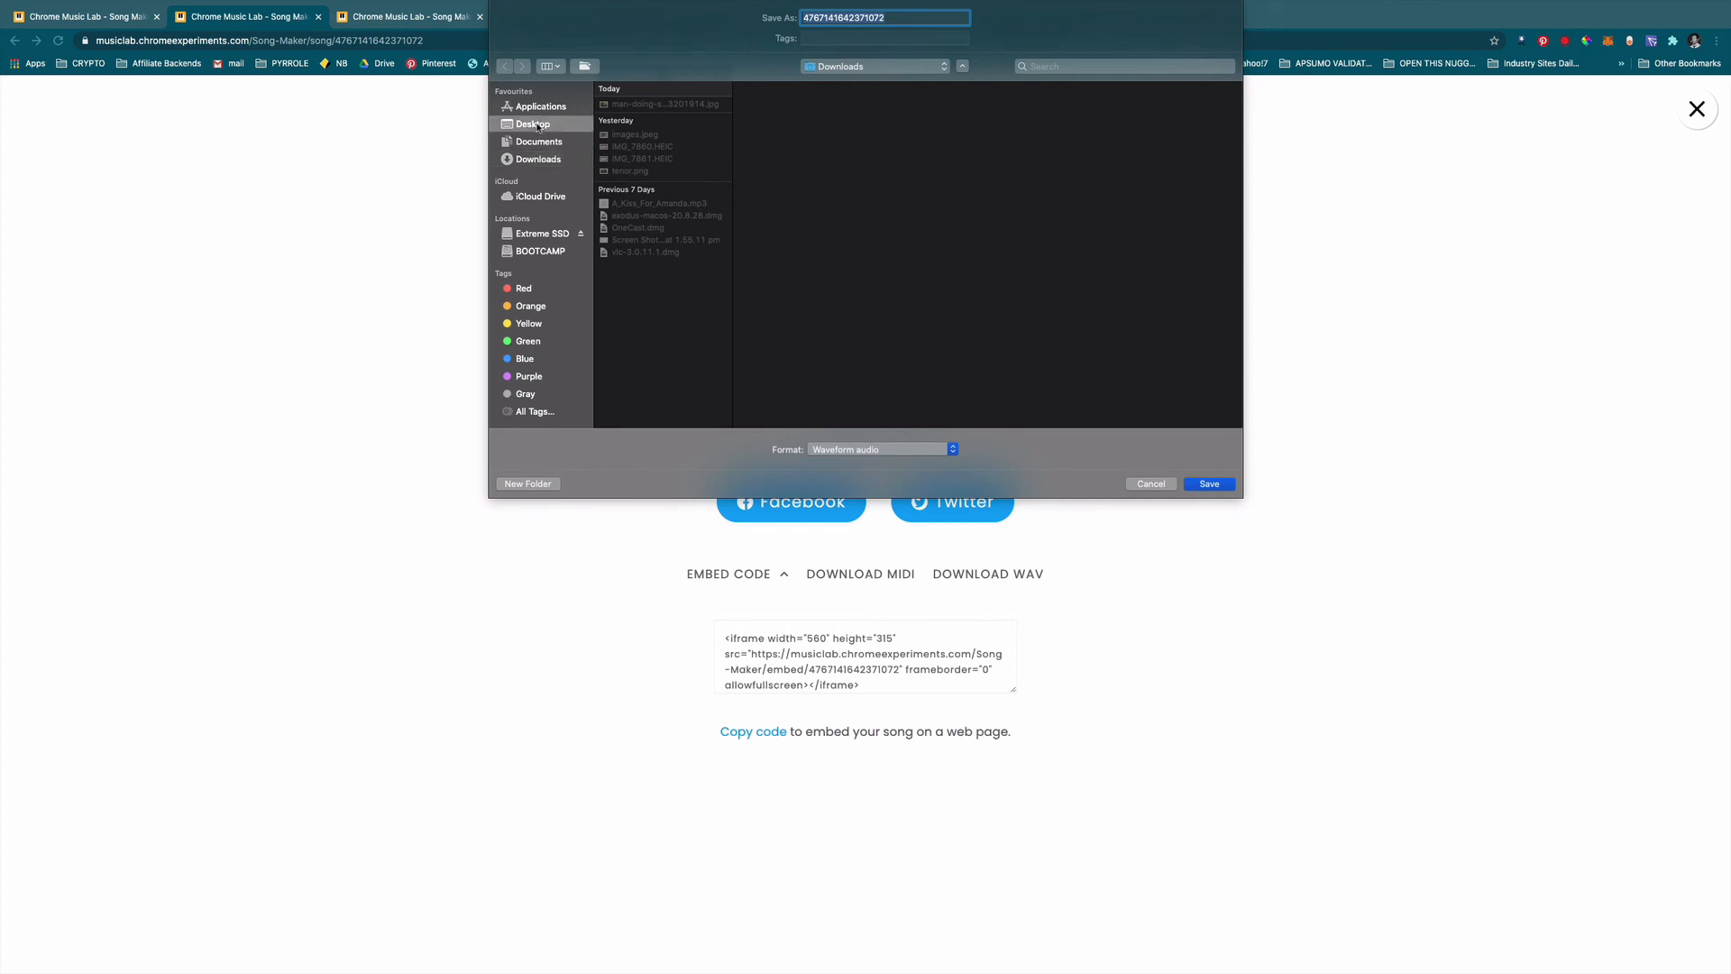
click(1226, 485)
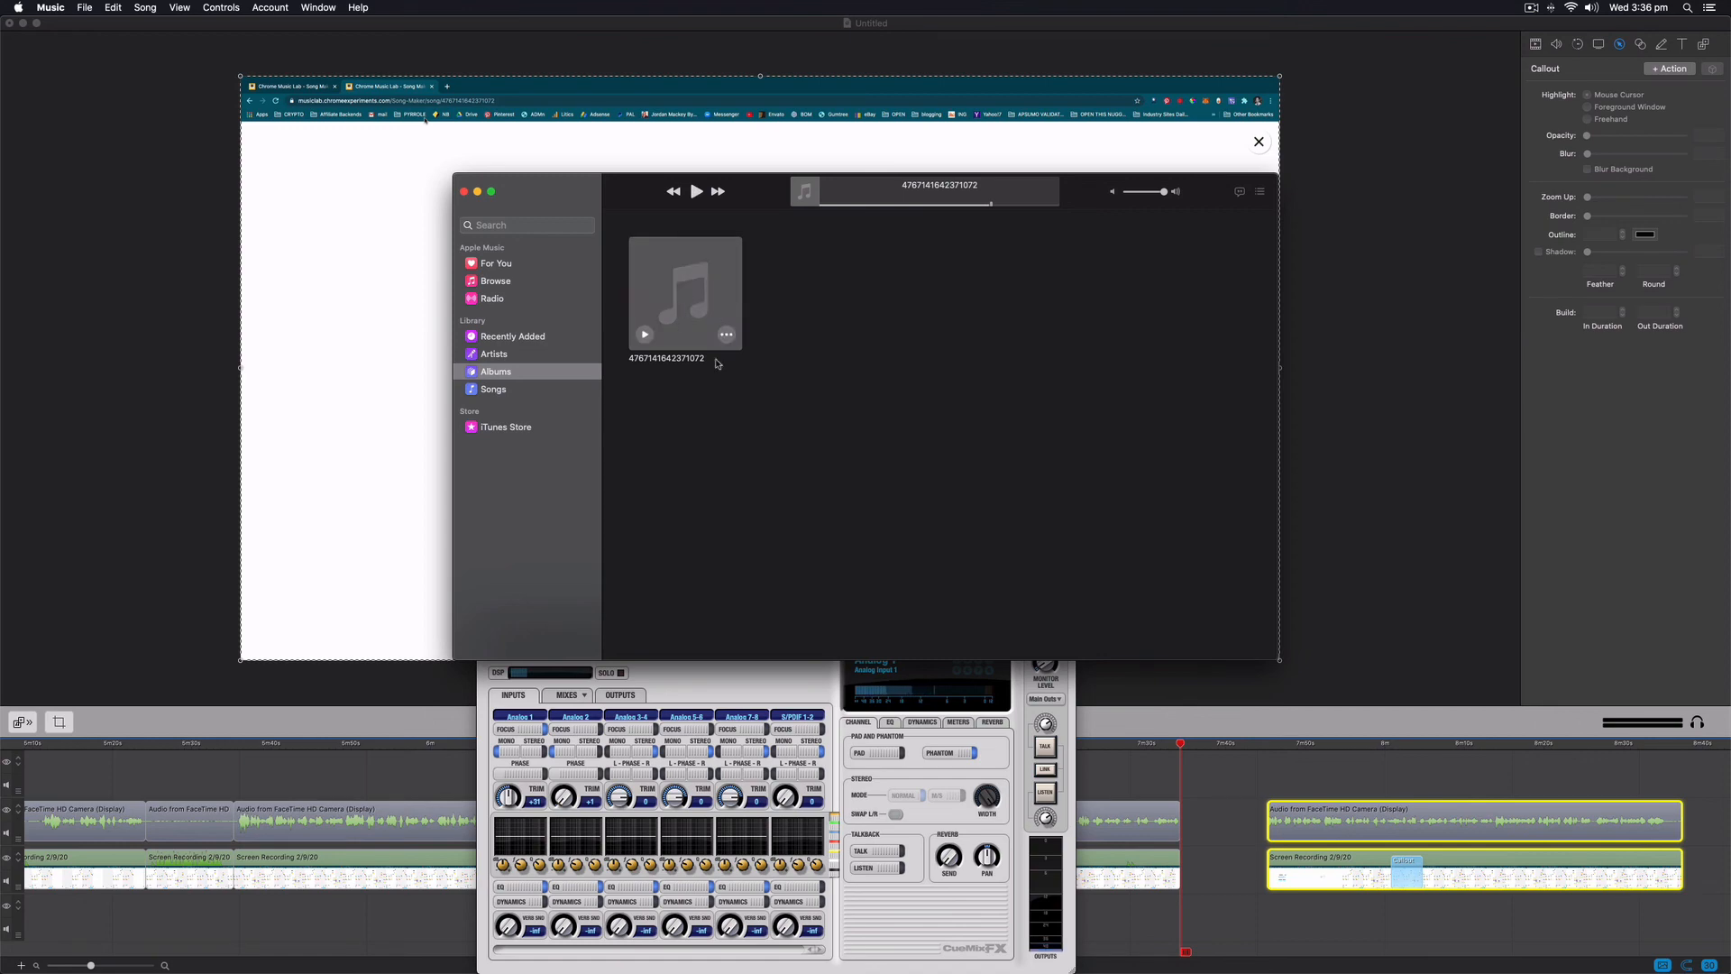
- Switch from Music back to Chrome and open the edited song's copied link in another new tab
key(ctrl+Up)
click(929, 48)
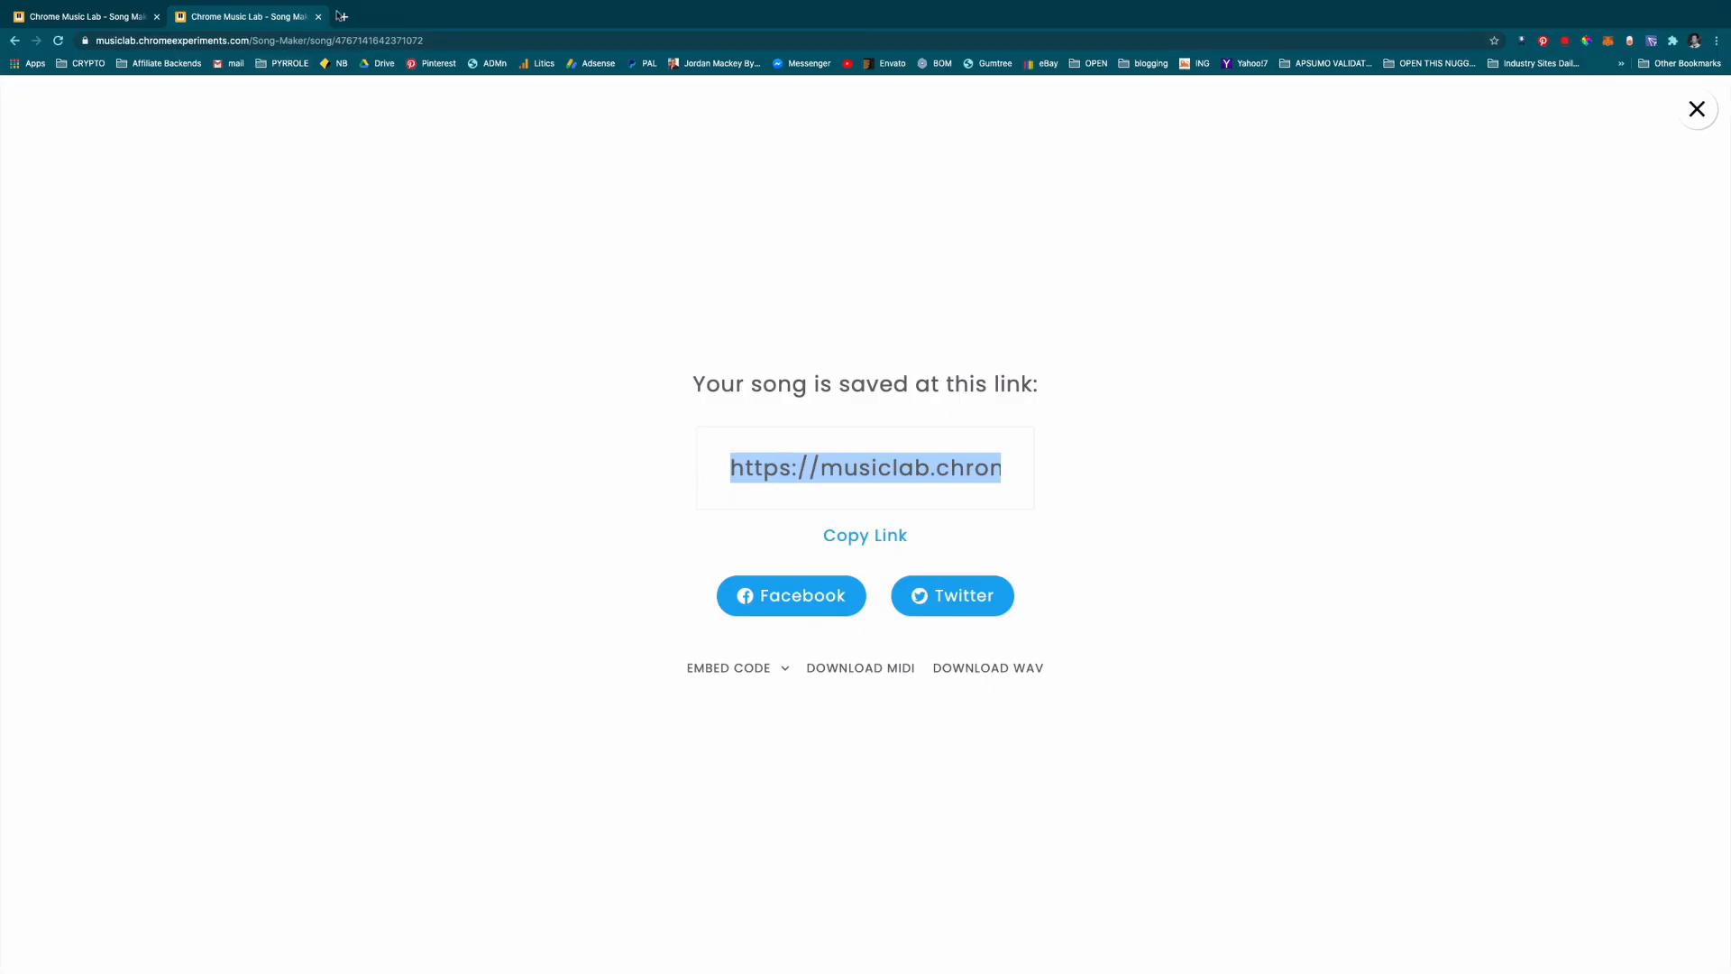
click(341, 15)
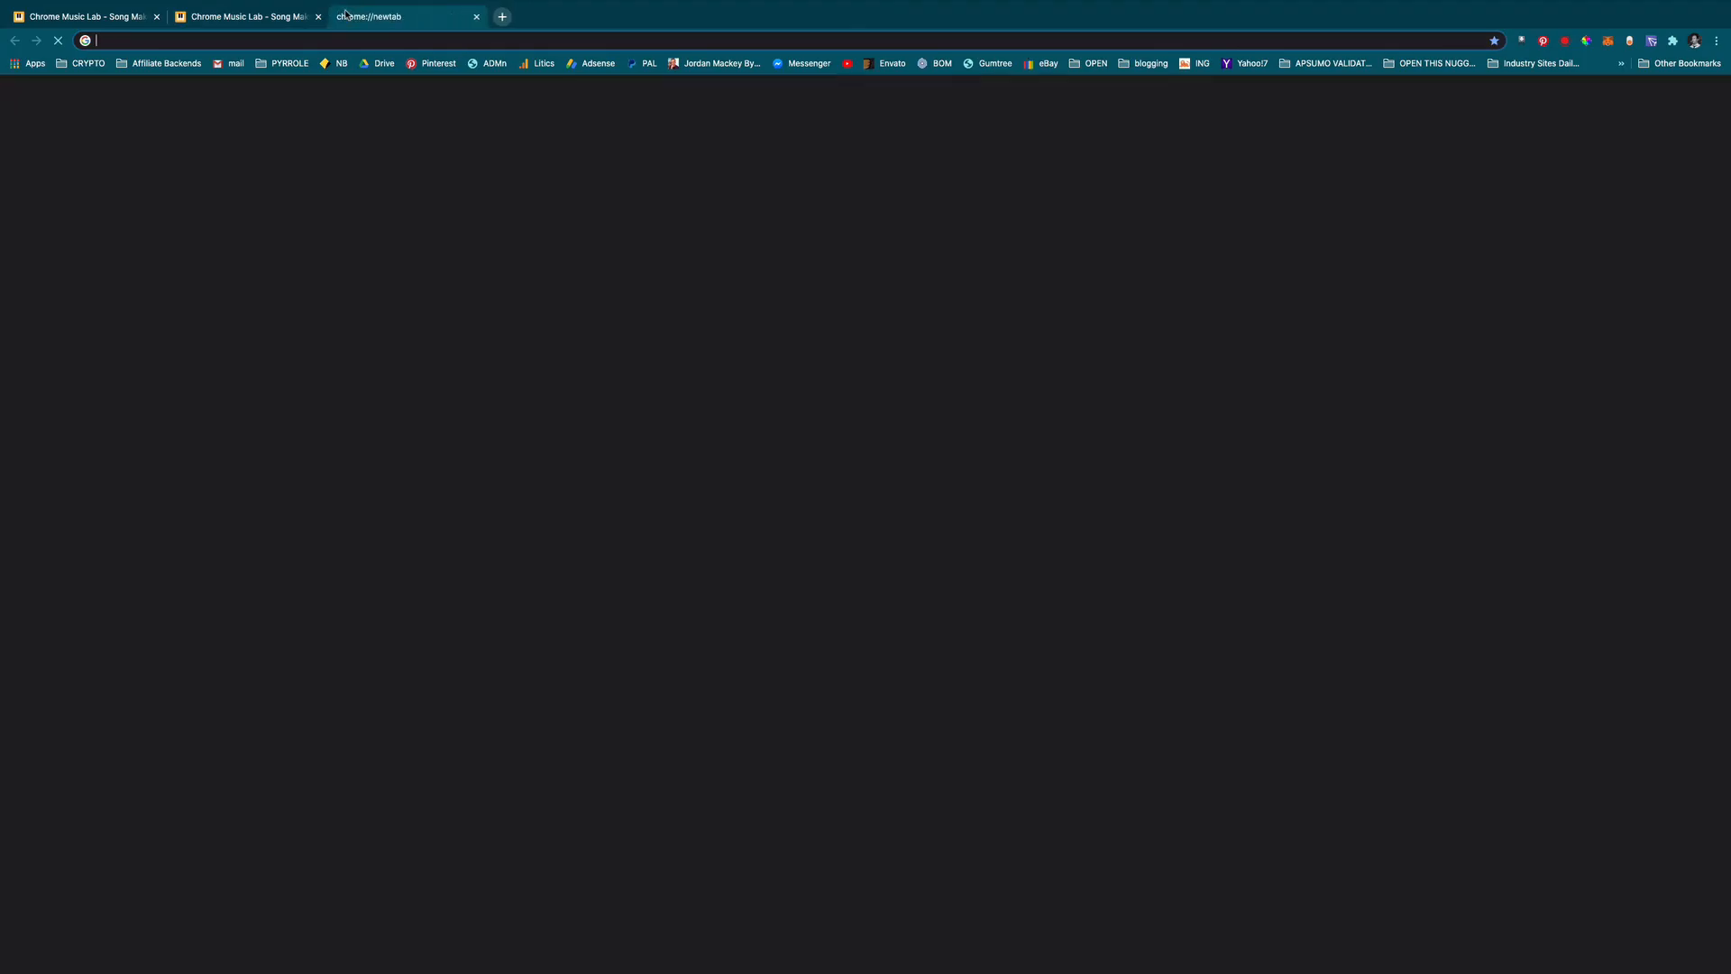
key(ctrl+v)
key(Return)
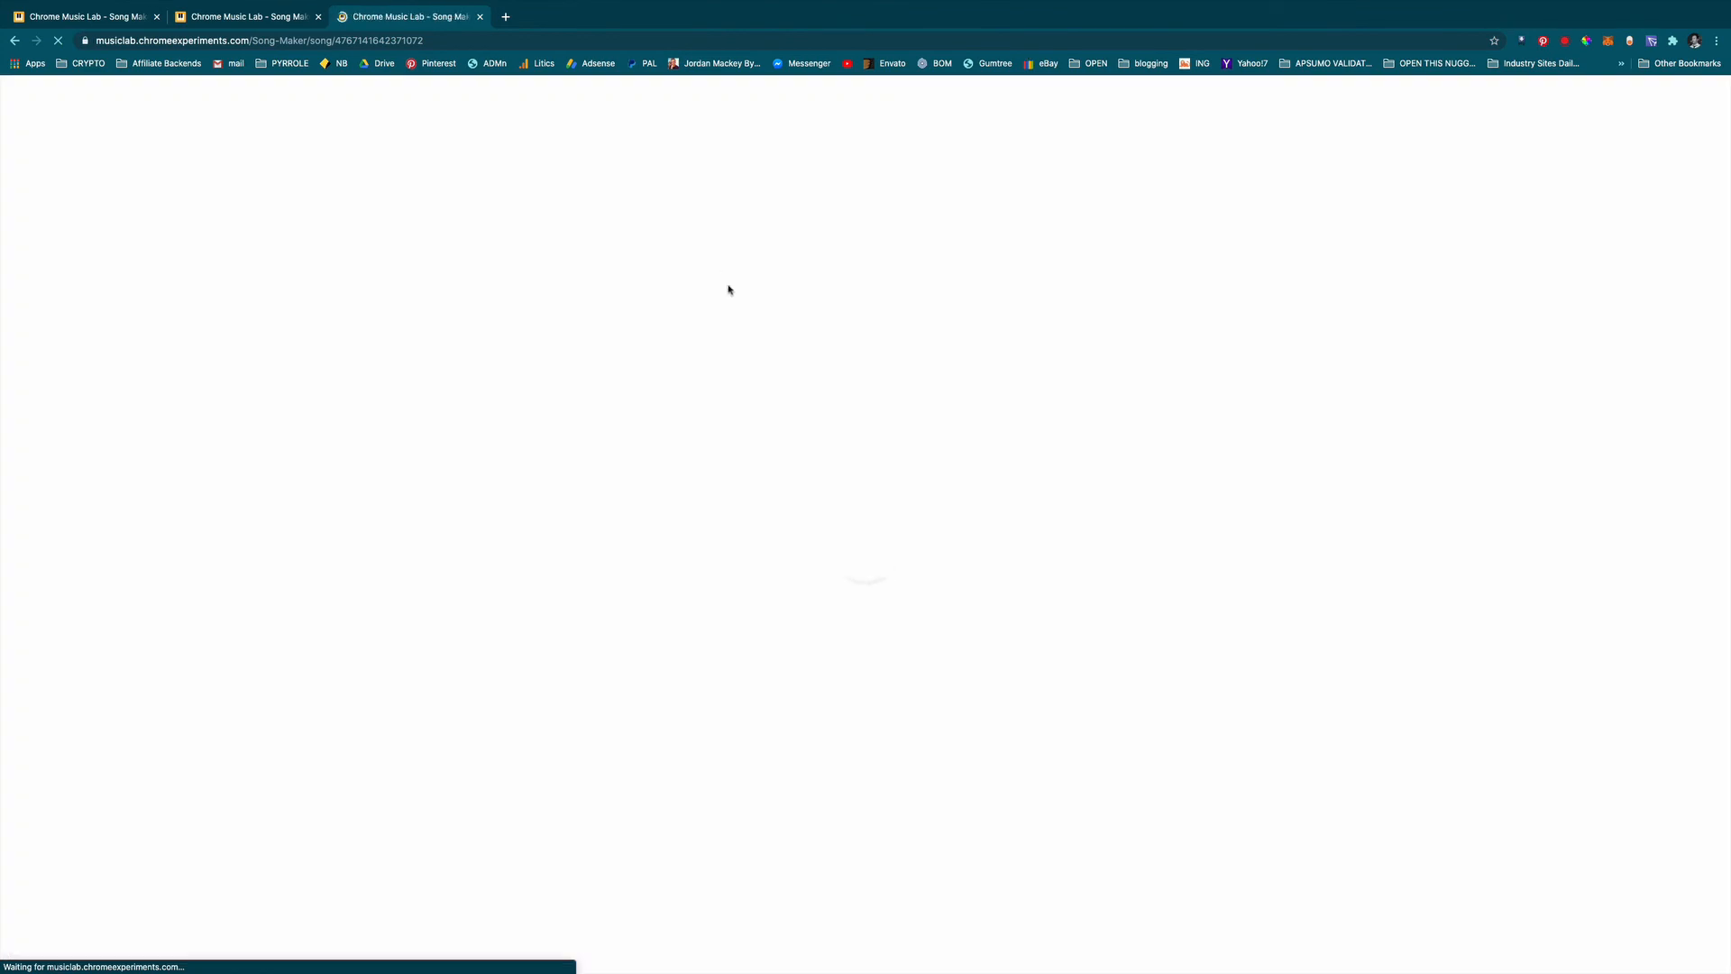